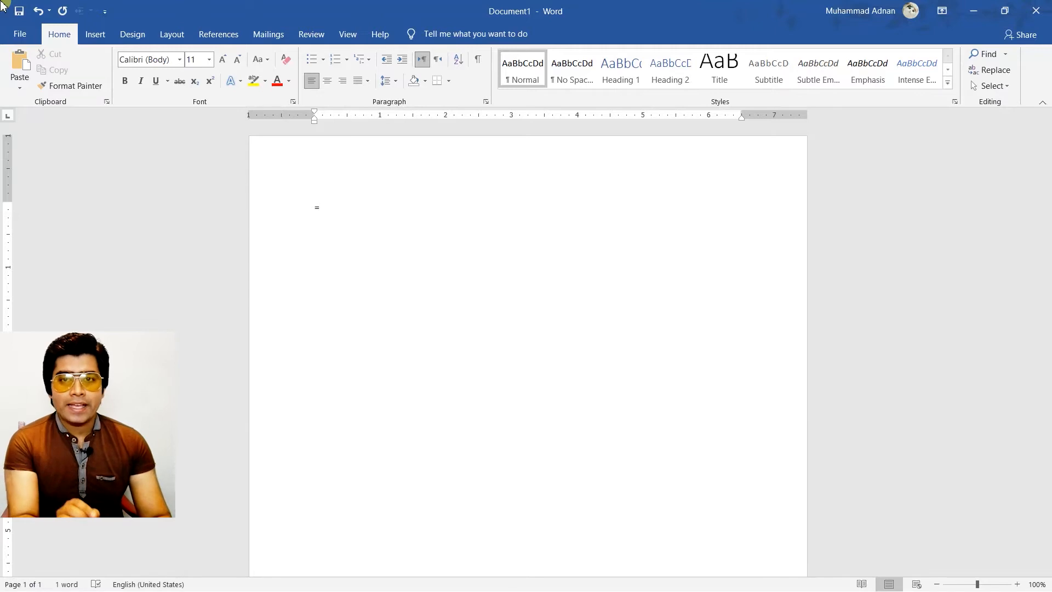
Step: Extend the equals sign on the first line to =rand
type("rand")
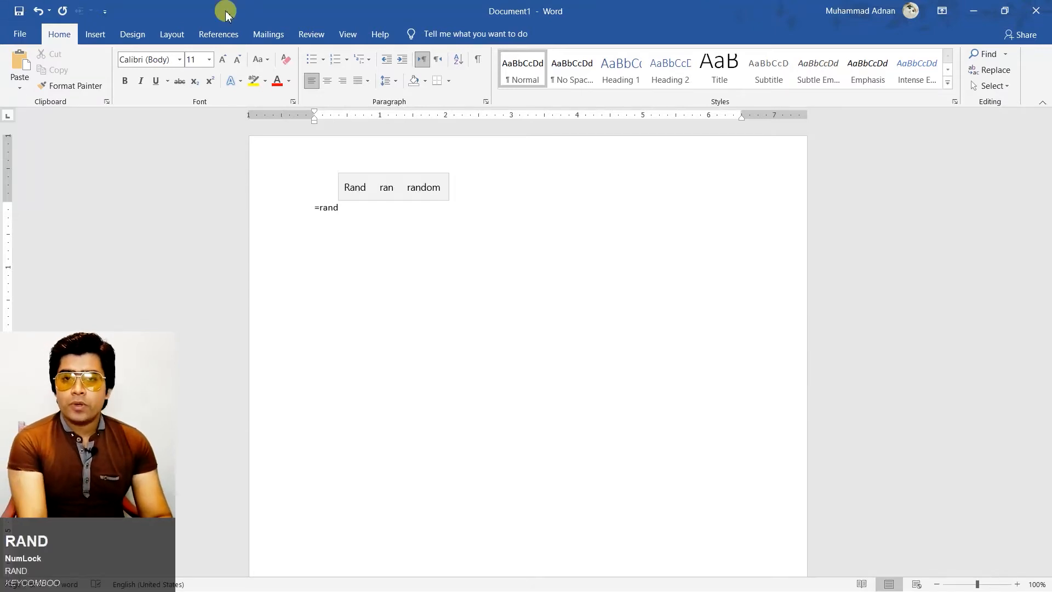
right_click(78, 362)
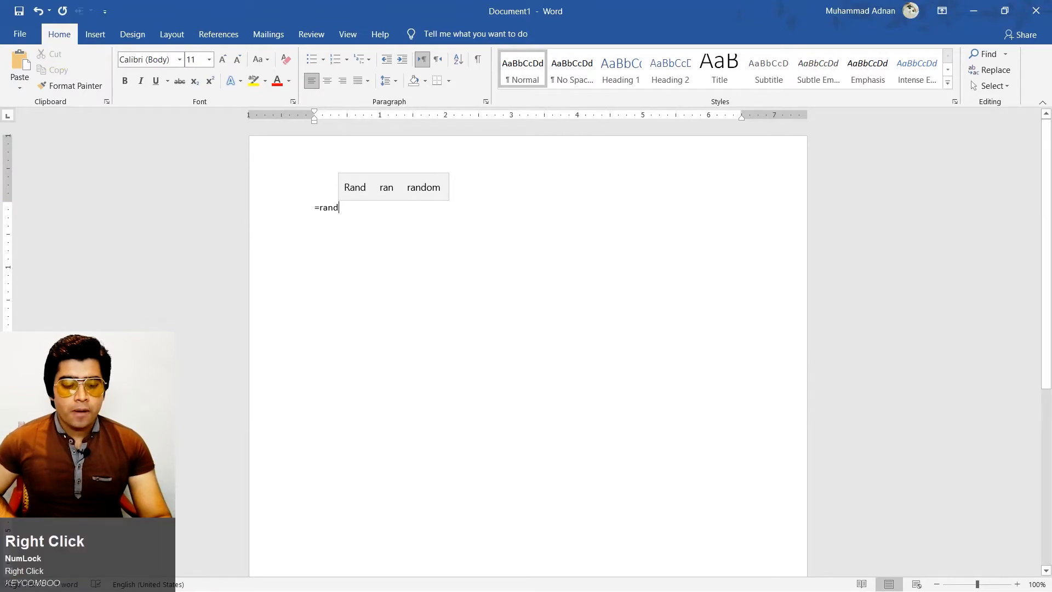
left_click(31, 551)
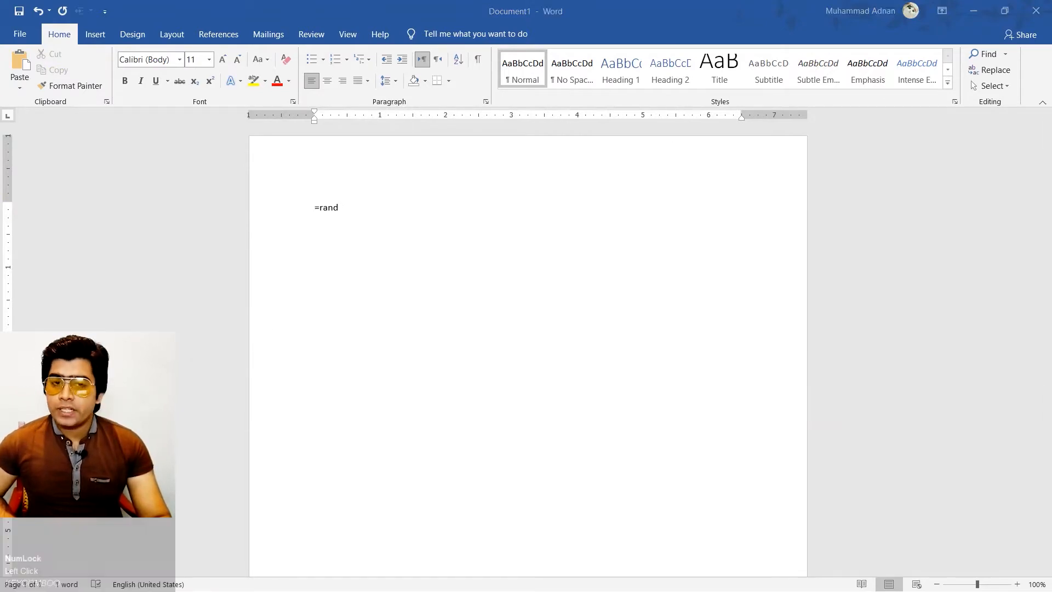
left_click(363, 214)
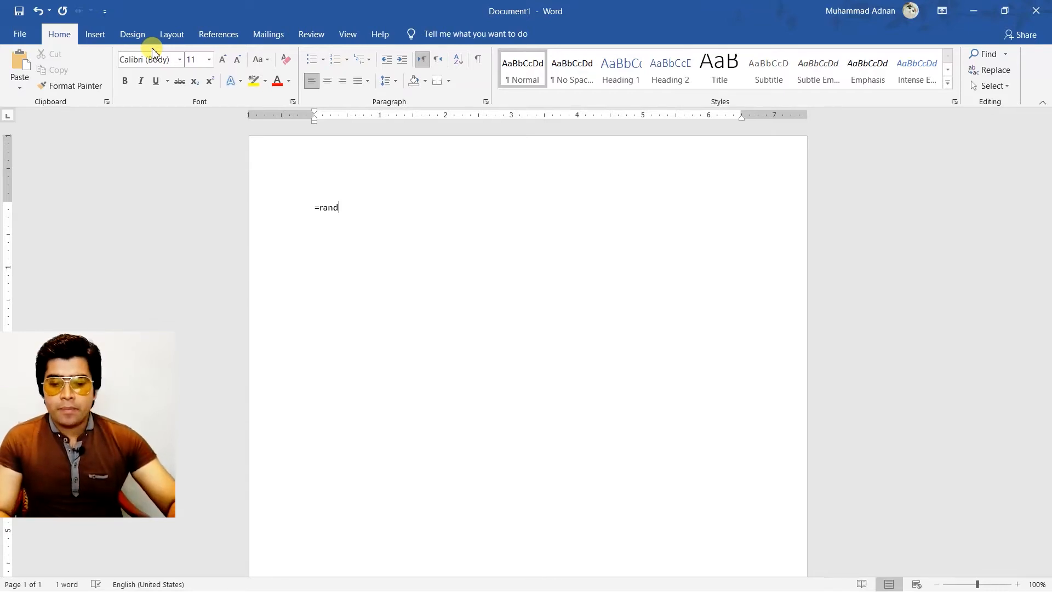
type("123")
key("BackSpace")
key("BackSpace")
key("BackSpace")
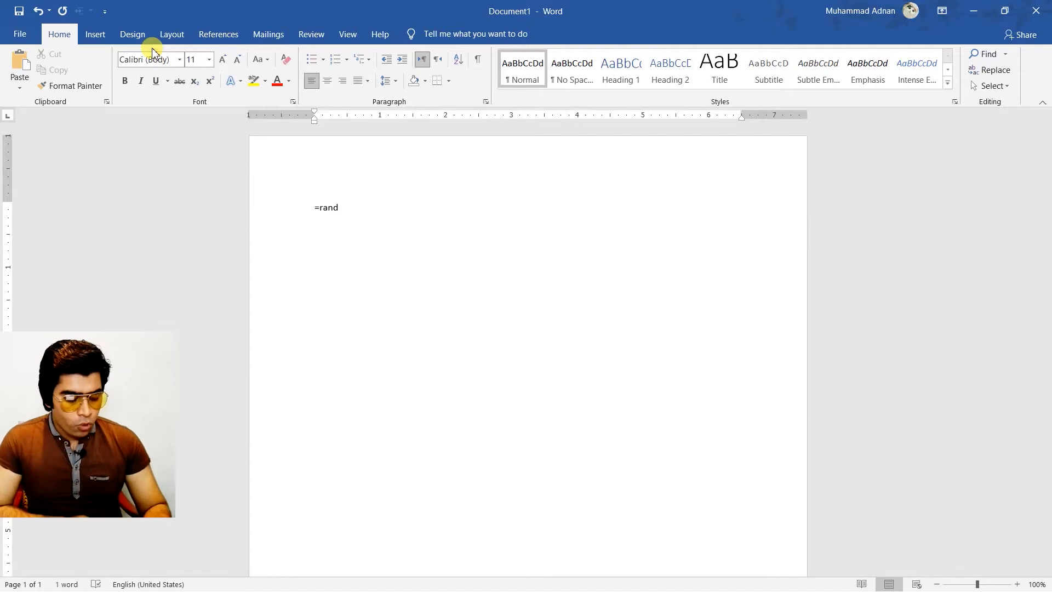
Step: Complete the formula as =rand() and run it to generate the default sample text
key("shift")
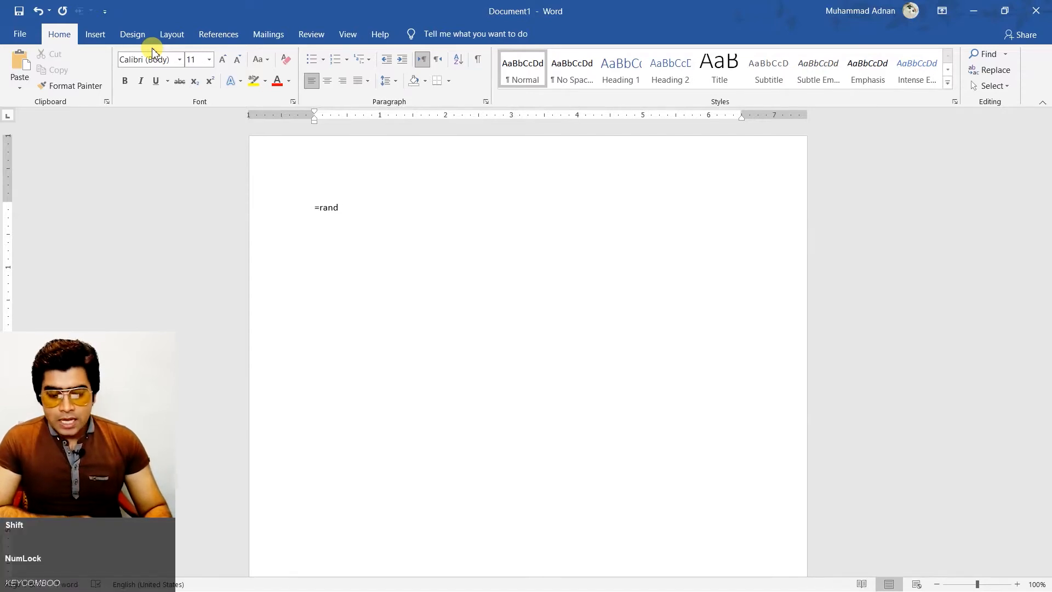
type("(")
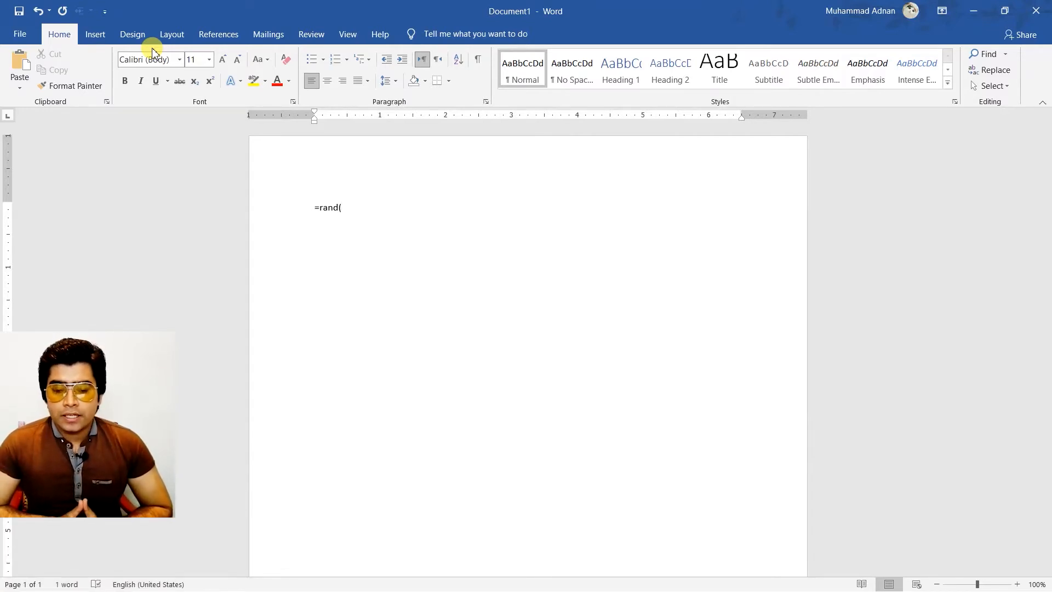
type("(")
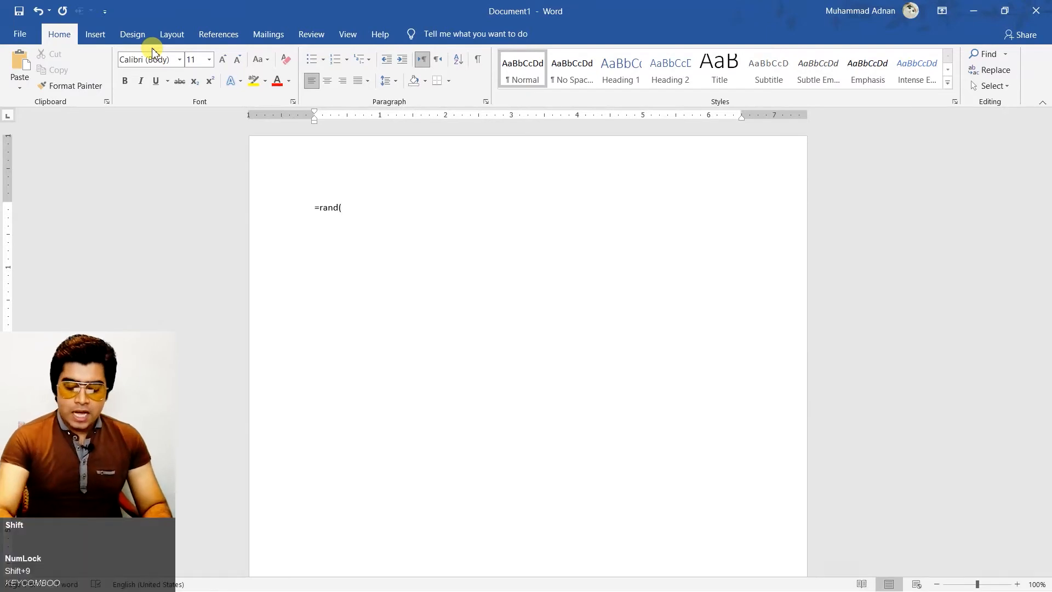
type(")")
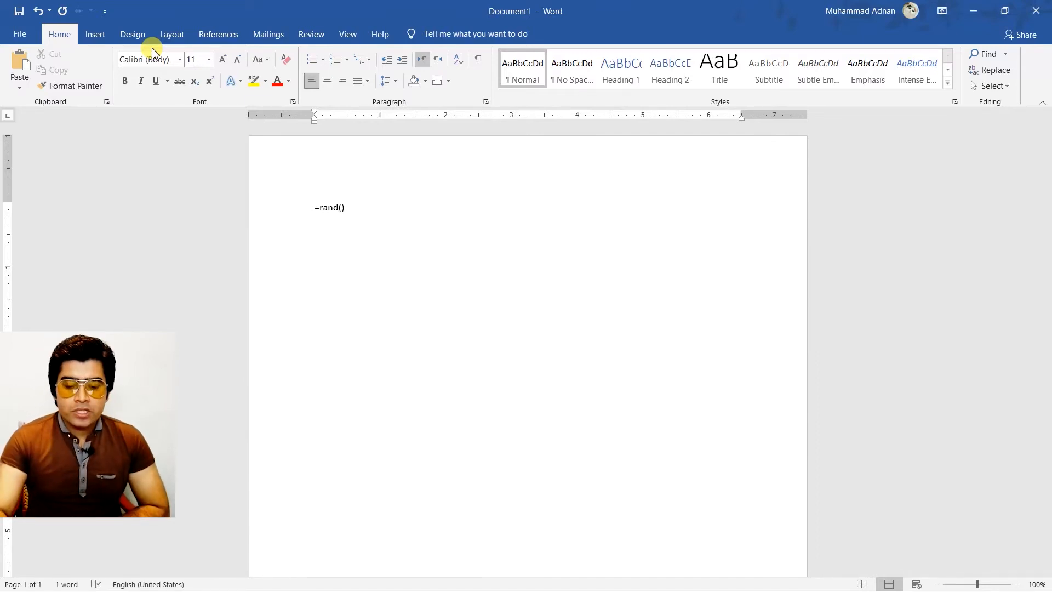
key("Return")
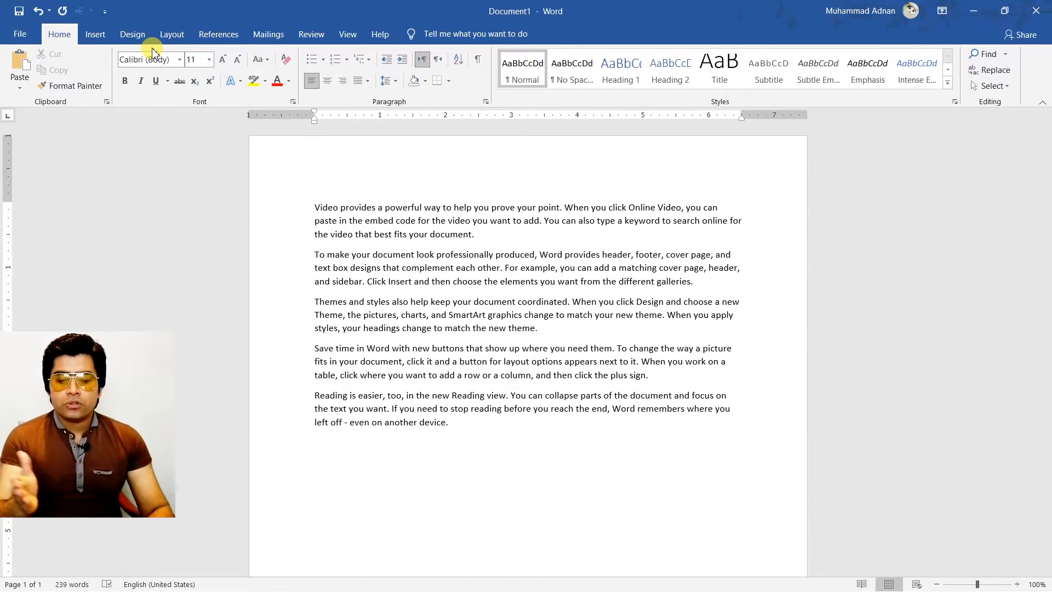
Step: Undo the generated text, change the formula to =rand(1) and run it to generate one sample paragraph
key("ctrl+z")
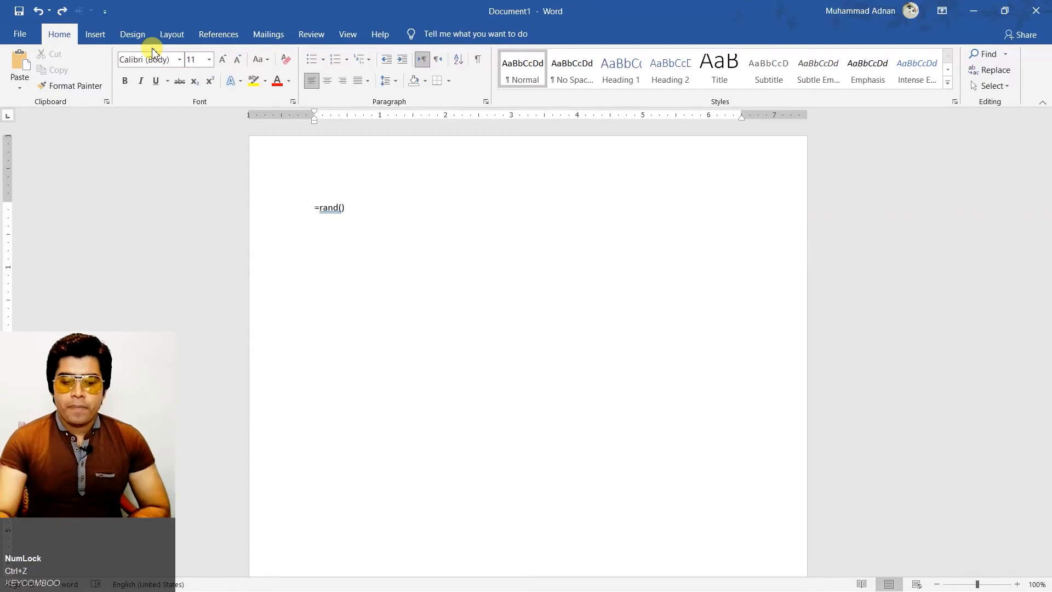
key("BackSpace")
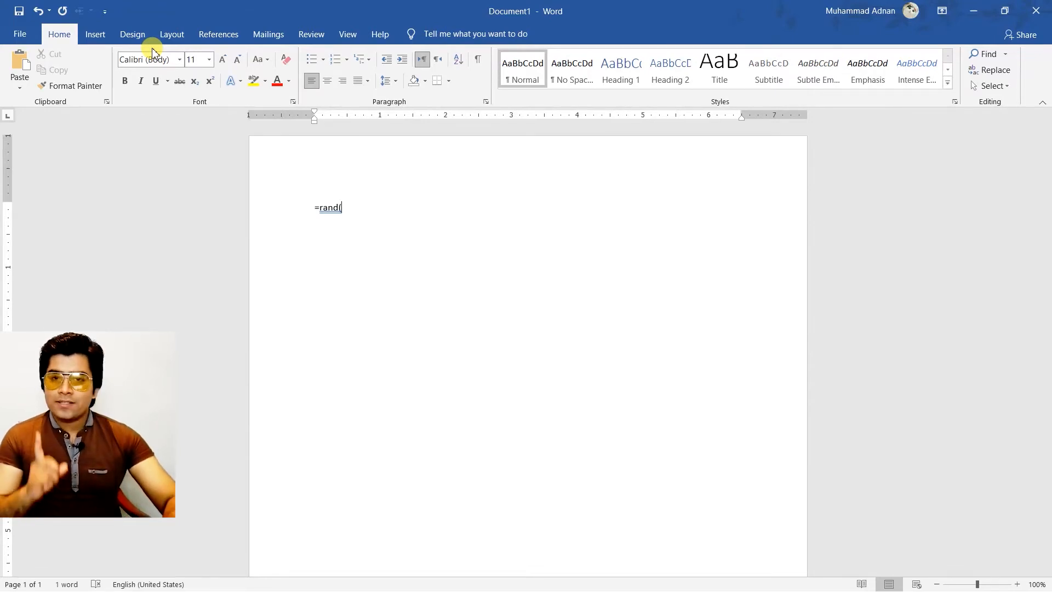
type("1")
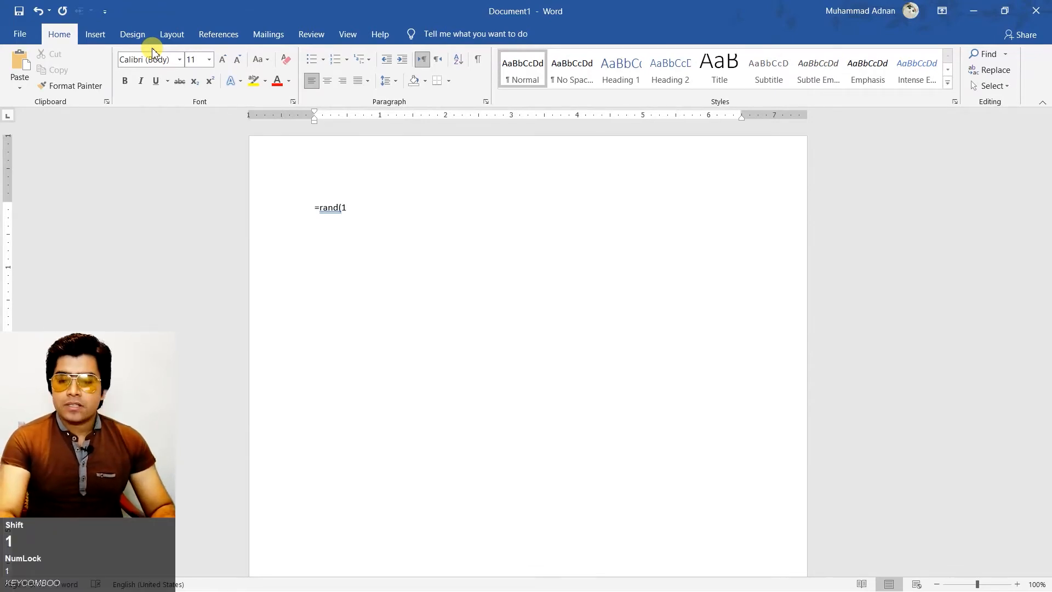
type(")")
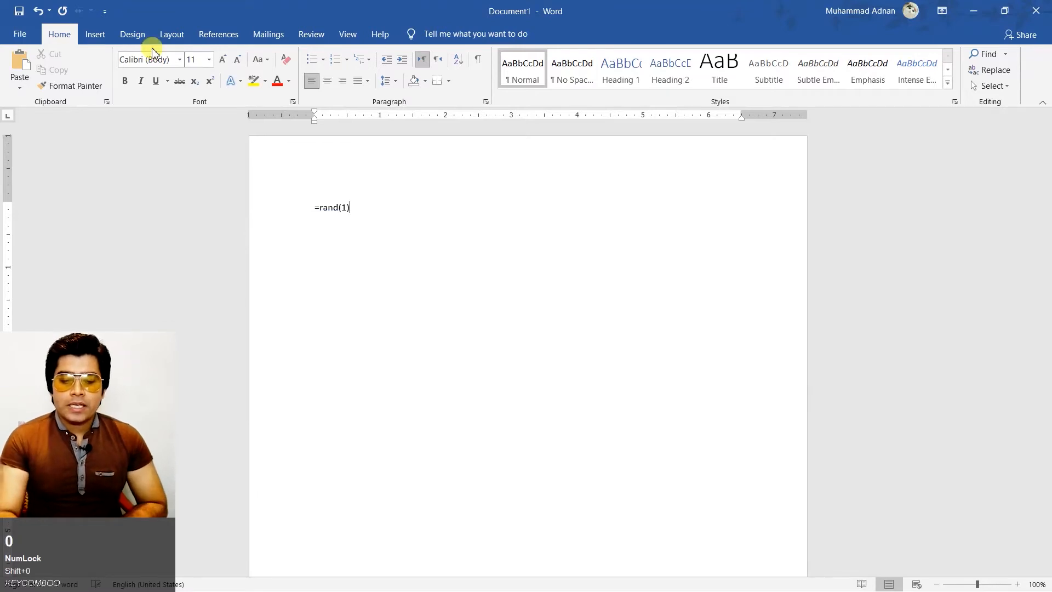
key("Return")
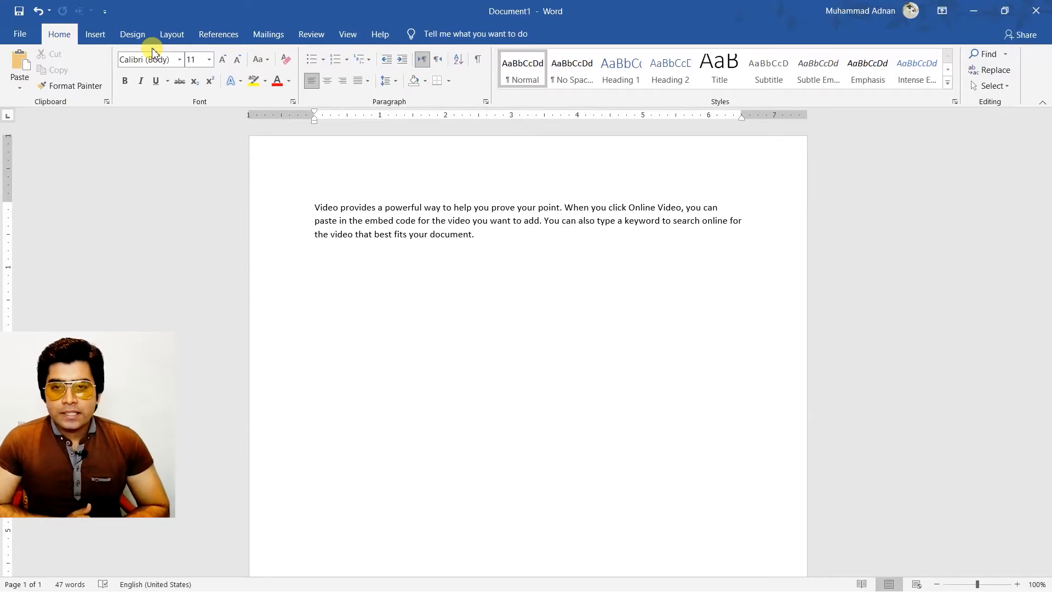
Step: Undo the single paragraph, change the formula to =rand(10) and run it to generate ten sample paragraphs
key("ctrl+z")
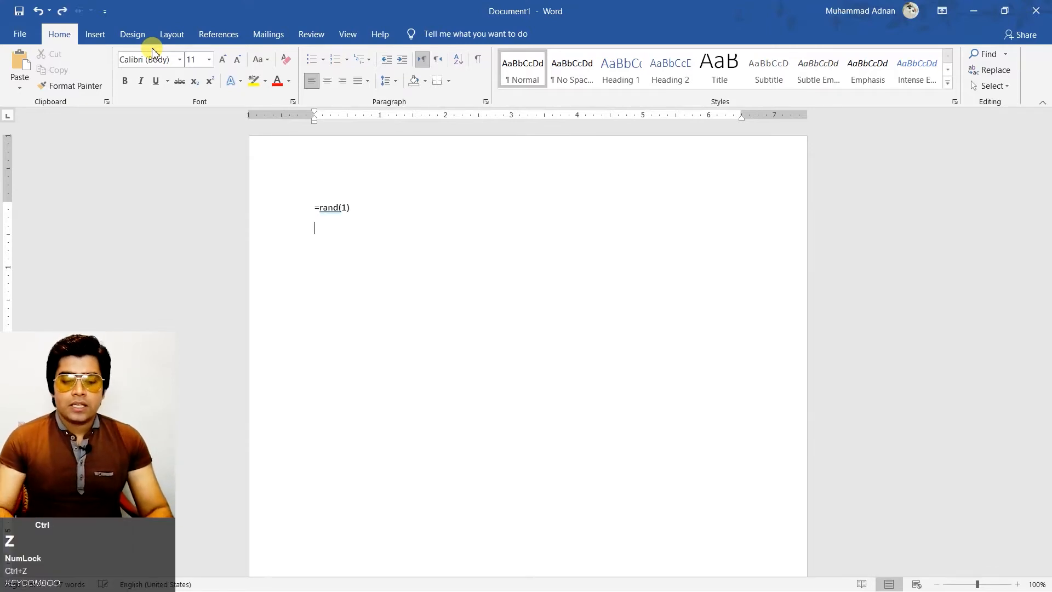
key("End")
key("shift+Left")
key("shift+Left")
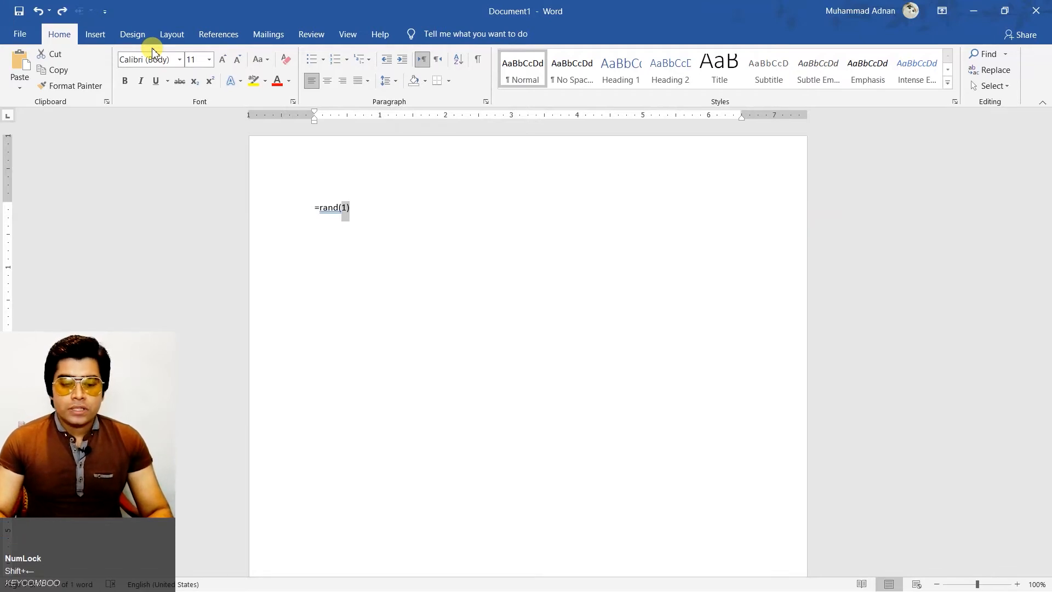
type("10")
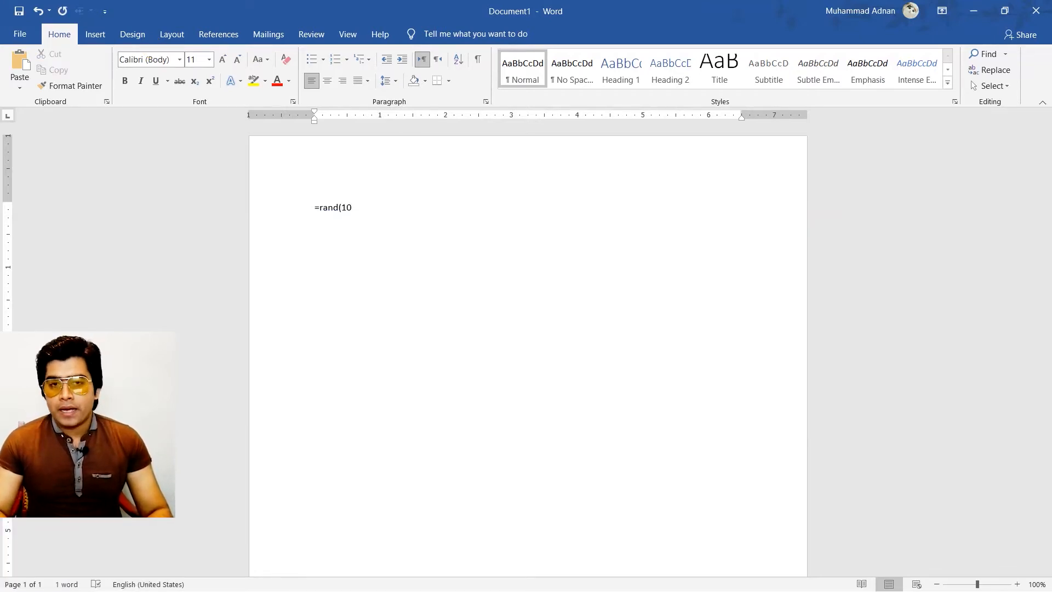
type(")")
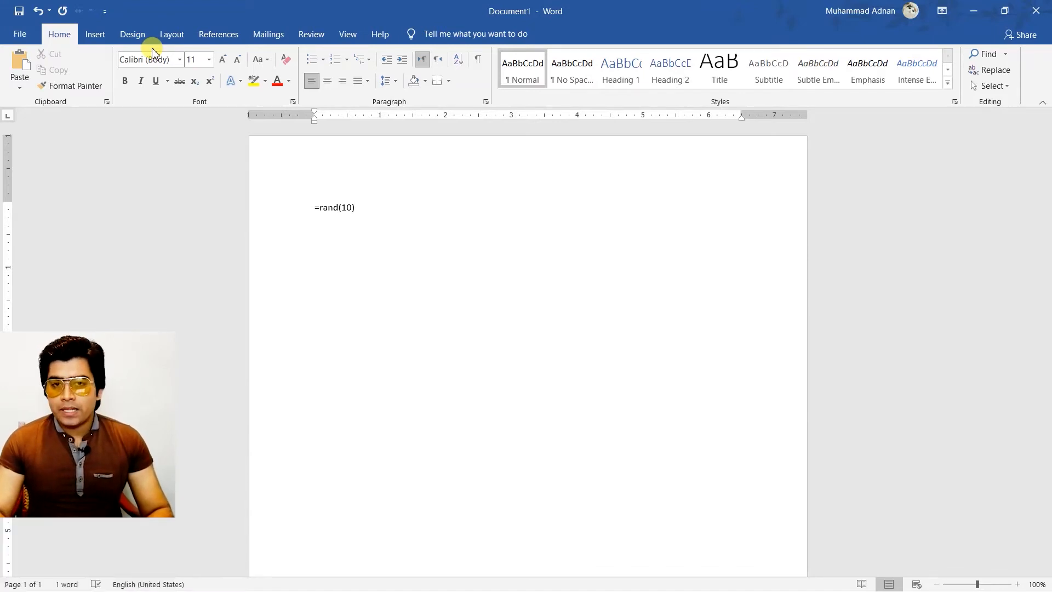
key("Return")
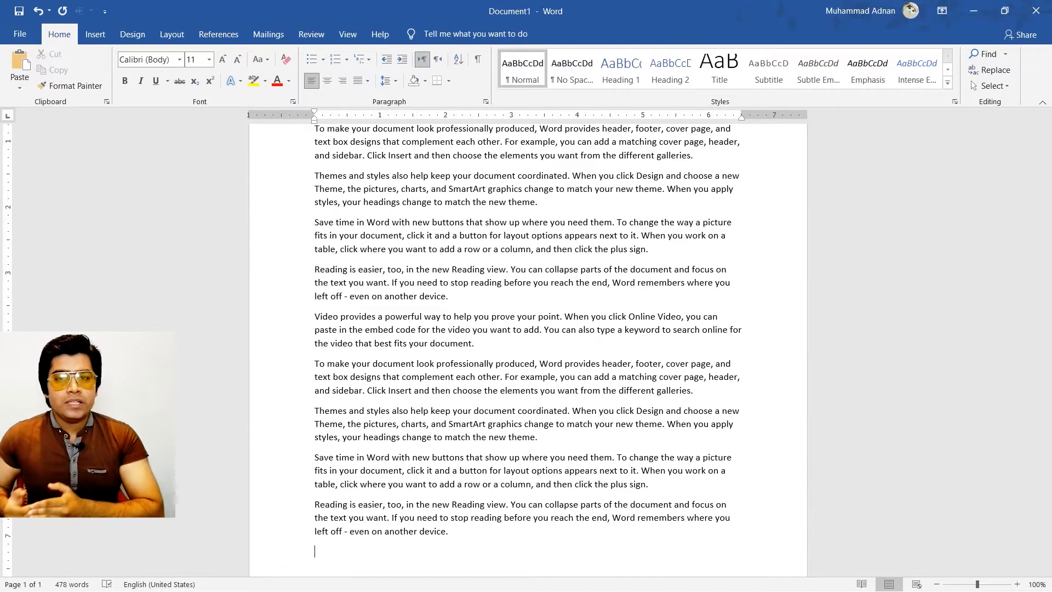
Step: Highlight the first paragraph, then the sixth, to compare where the sample text starts repeating
key("ctrl+Home")
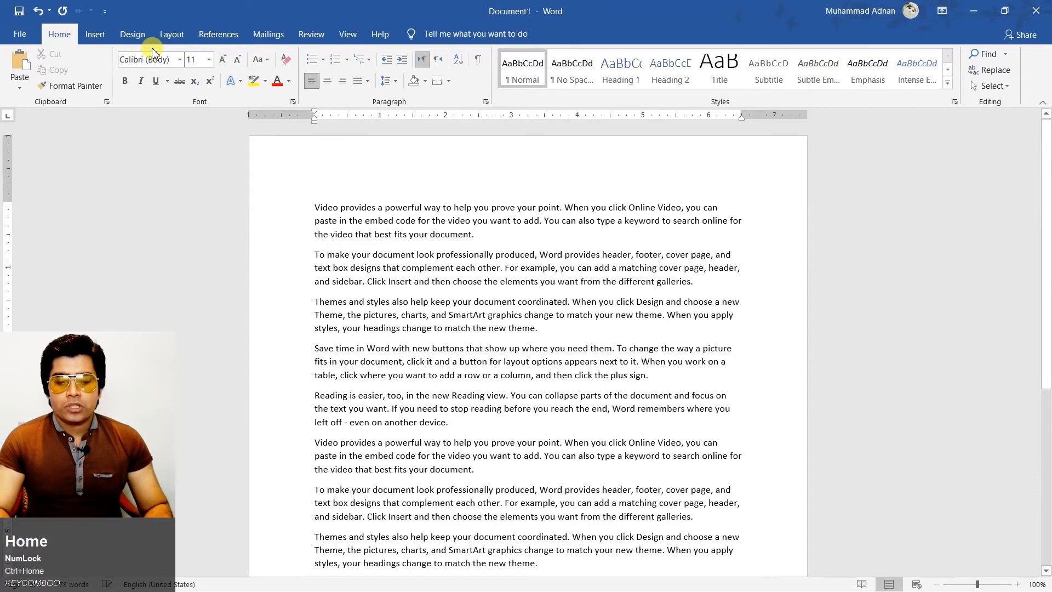
key("ctrl+shift+Down")
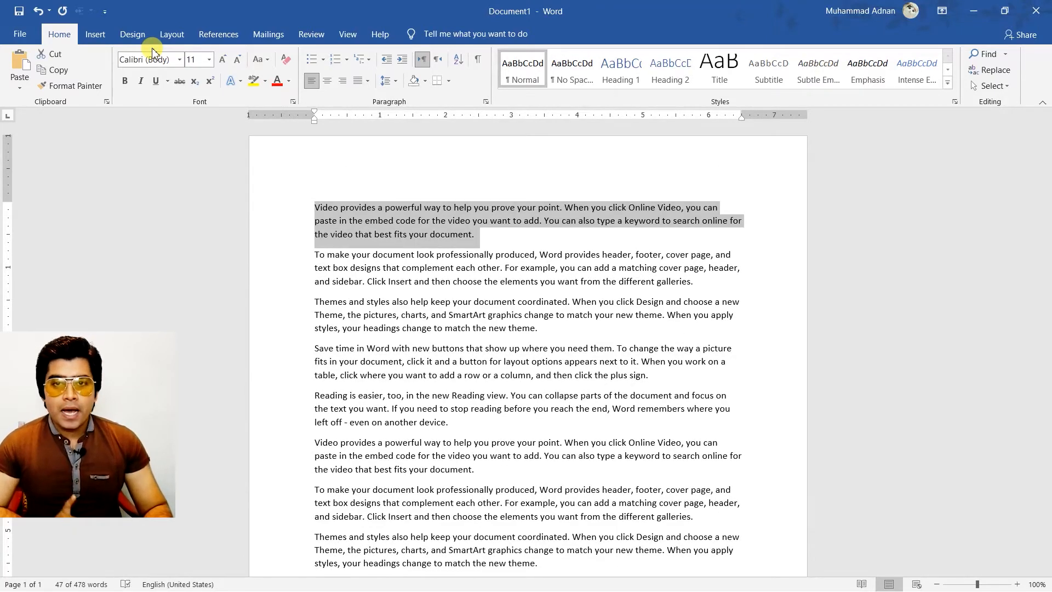
key("ctrl+Down")
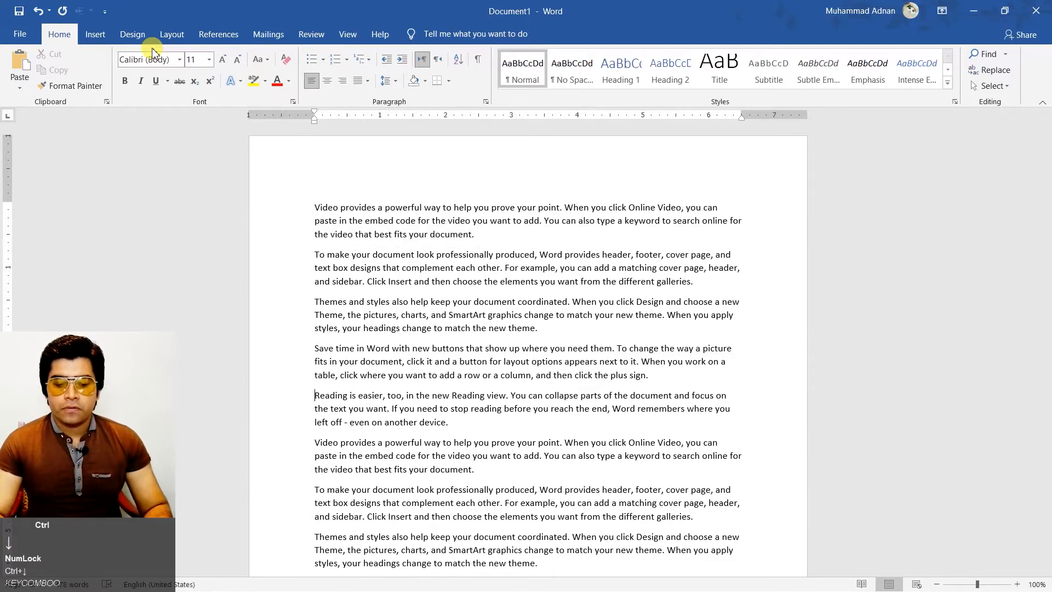
key("ctrl+shift+Down")
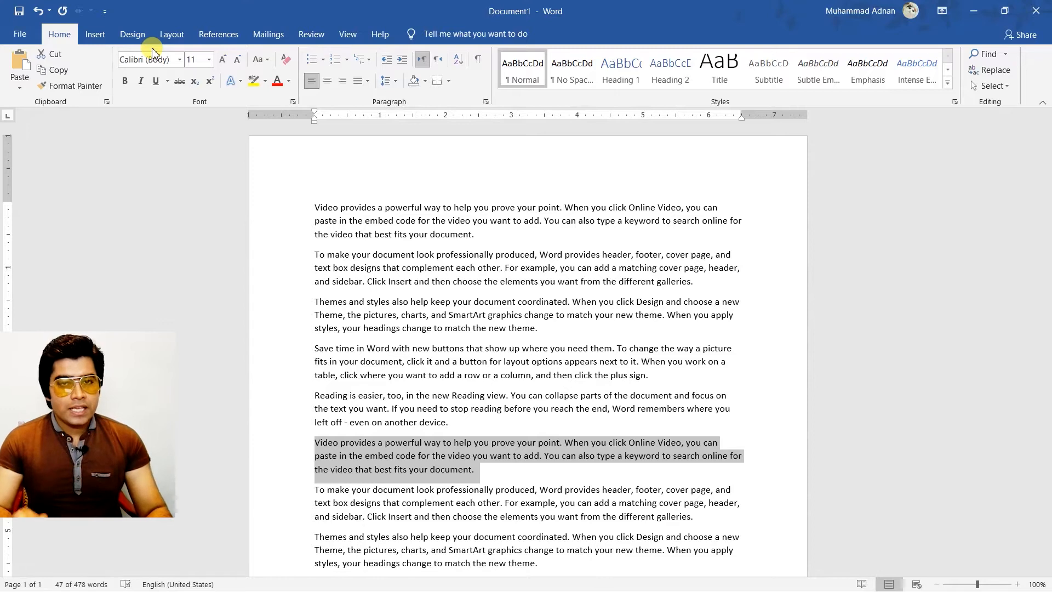
key("ctrl")
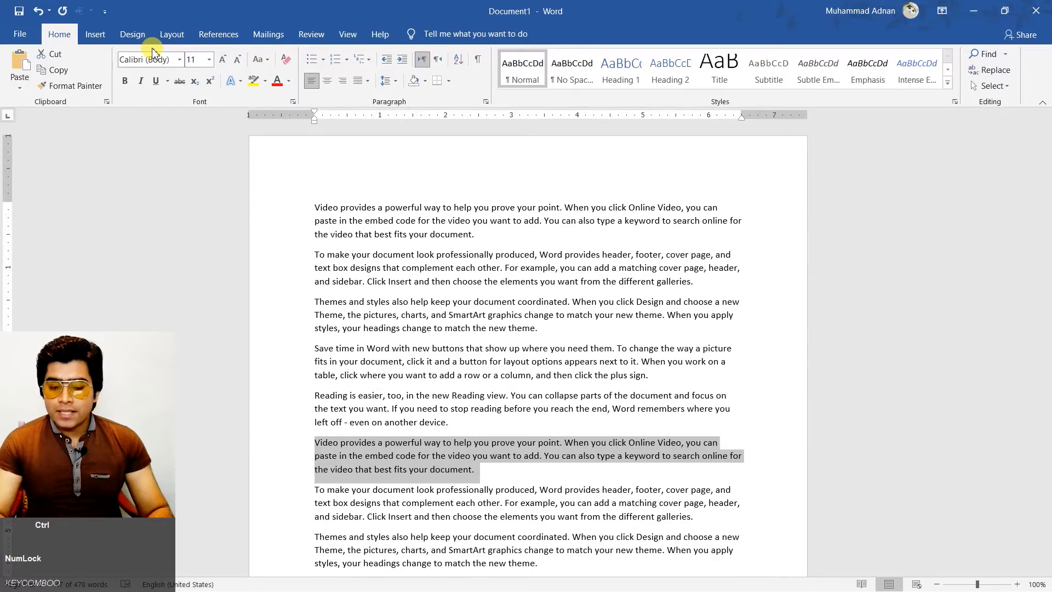
Step: Replace the whole document's text with one sample paragraph generated by =rand(1)
key("ctrl+a")
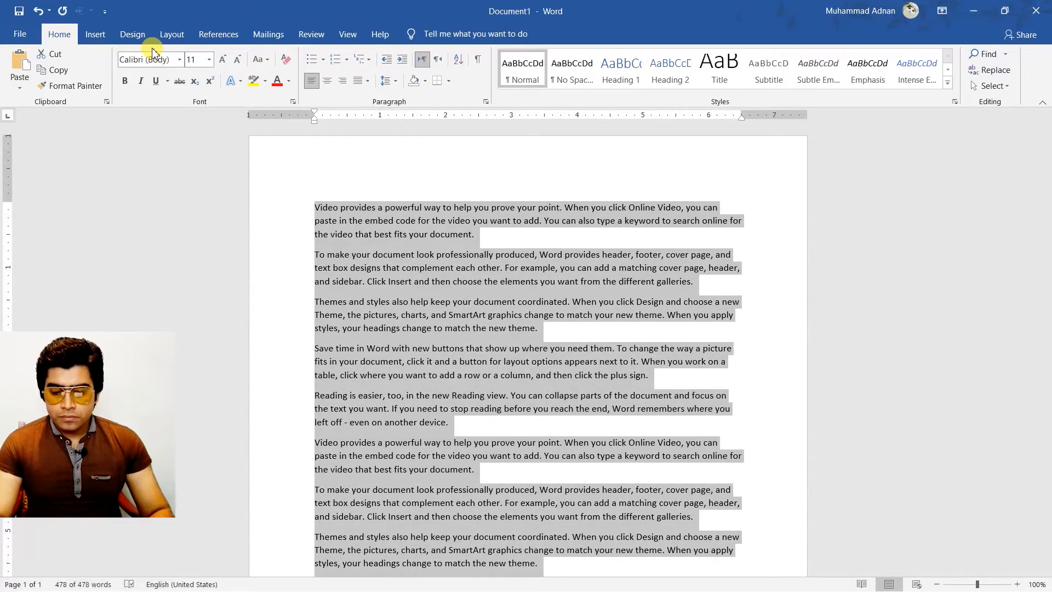
key("Delete")
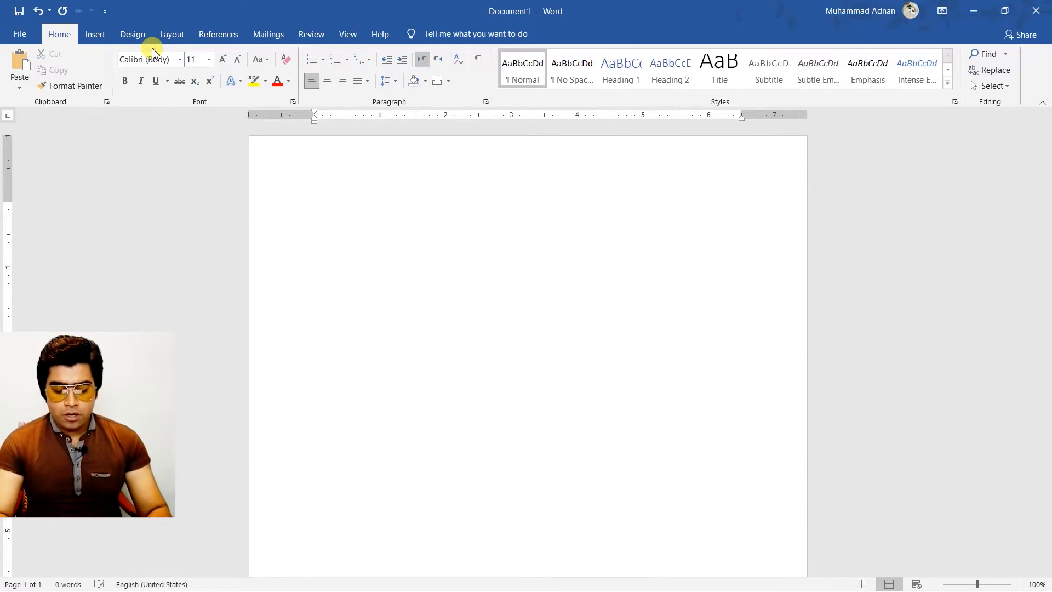
type("=rand")
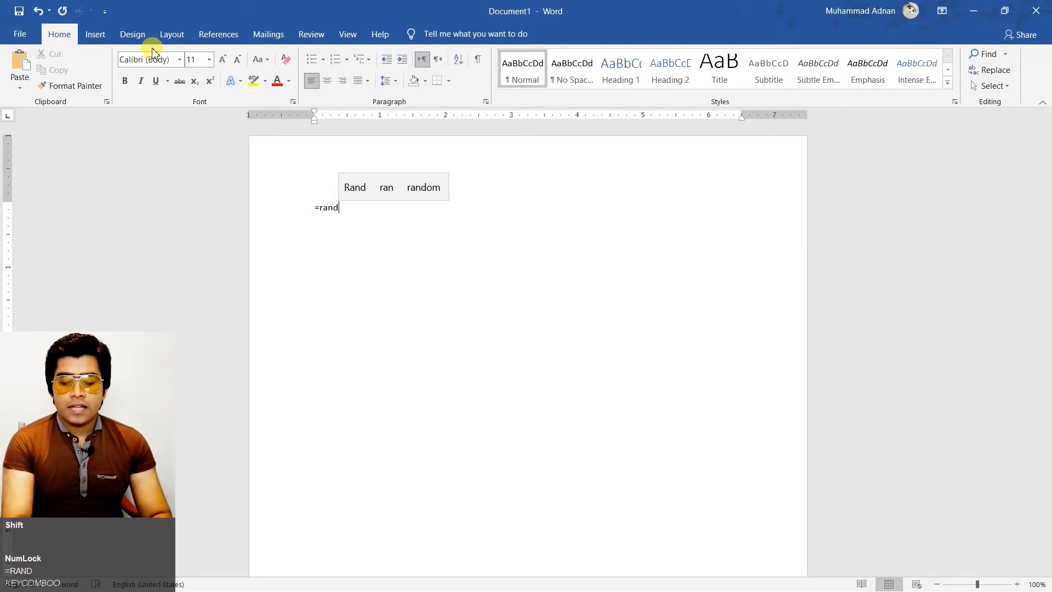
type("(")
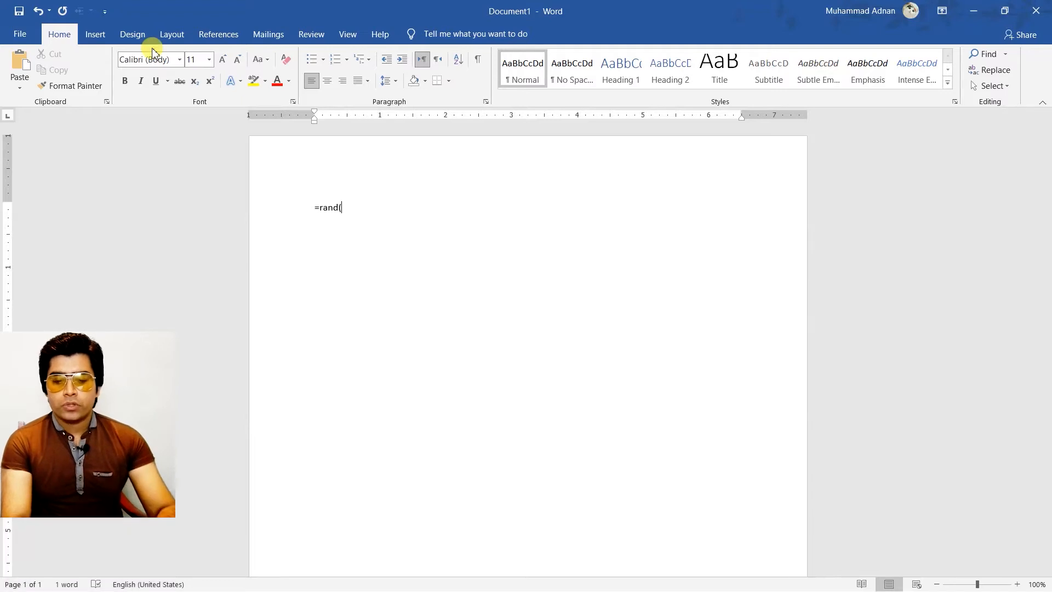
type("1")
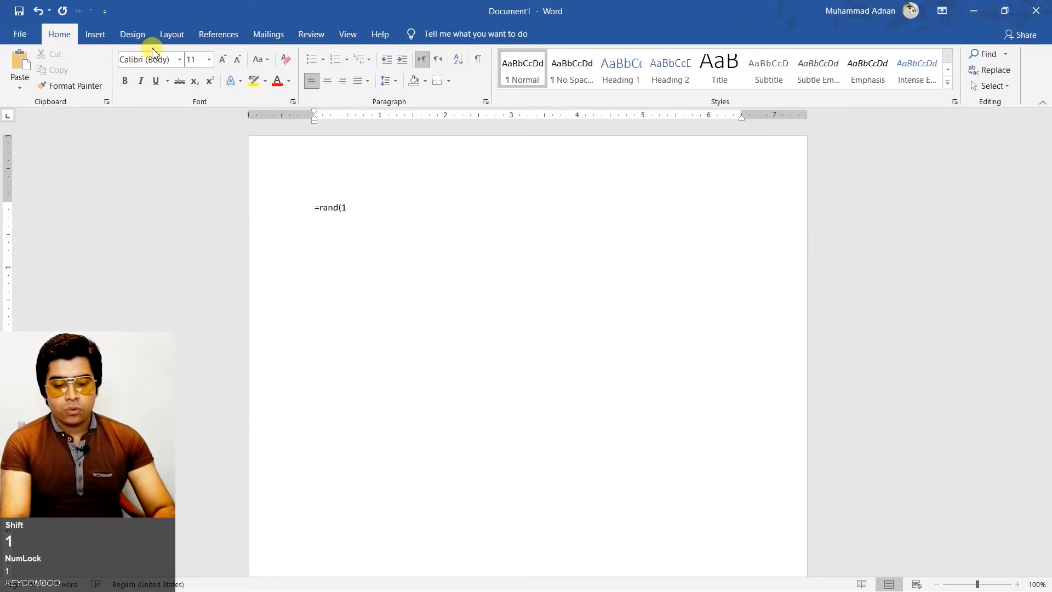
type(")")
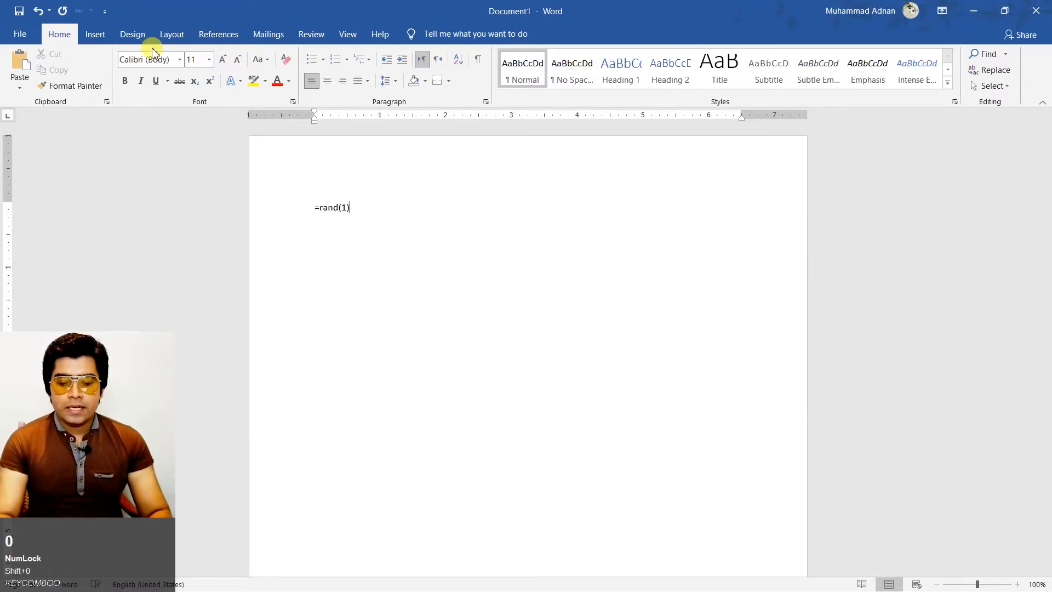
key("Return")
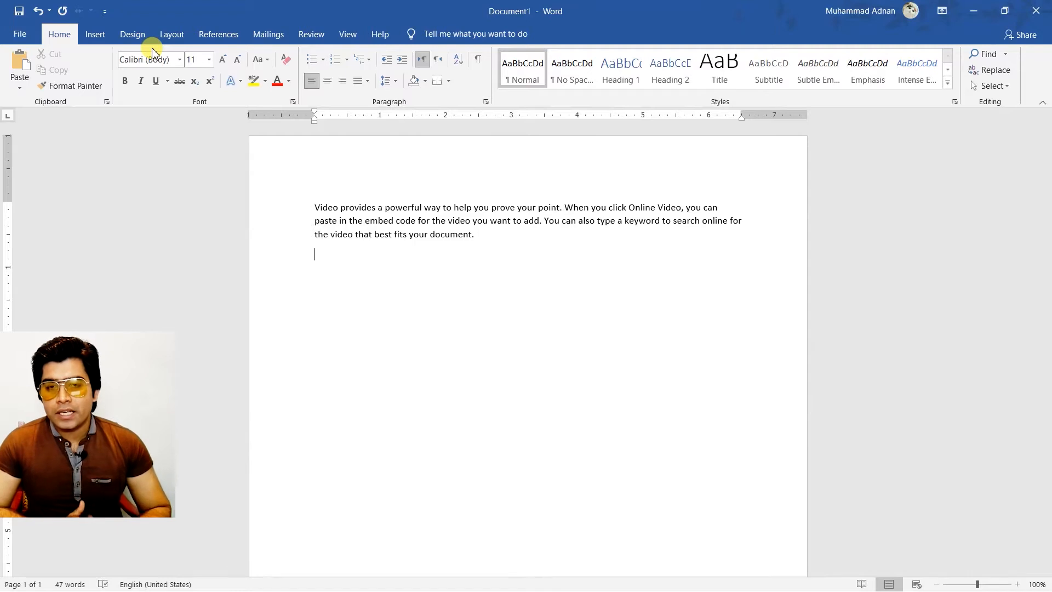
Step: Select all three lines of the generated paragraph, starting from the empty line below it
key("shift")
key("Num_Lock")
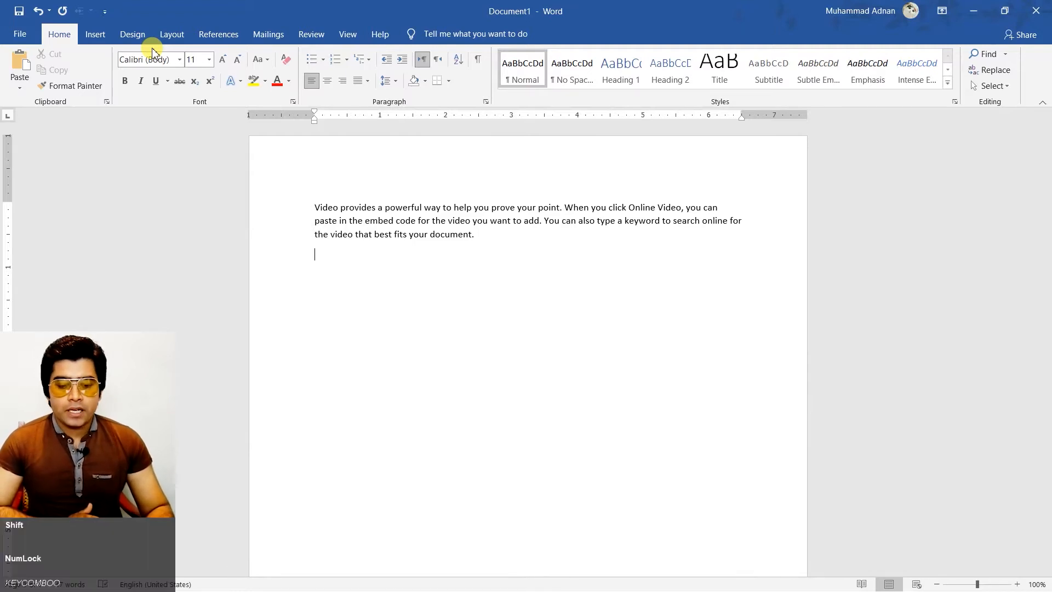
key("shift+Up")
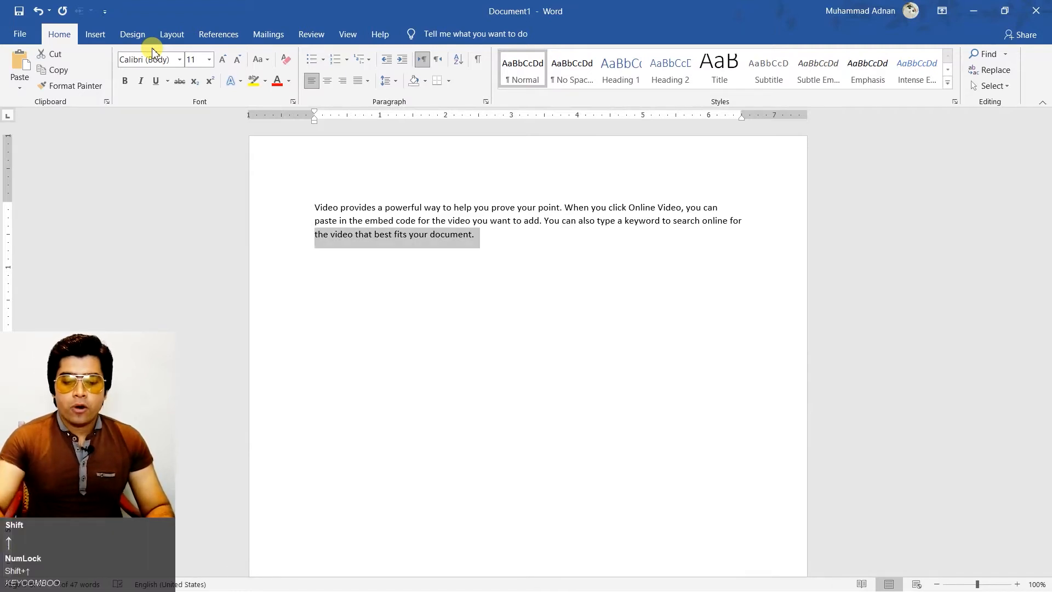
key("shift+Up")
key("shift+Up")
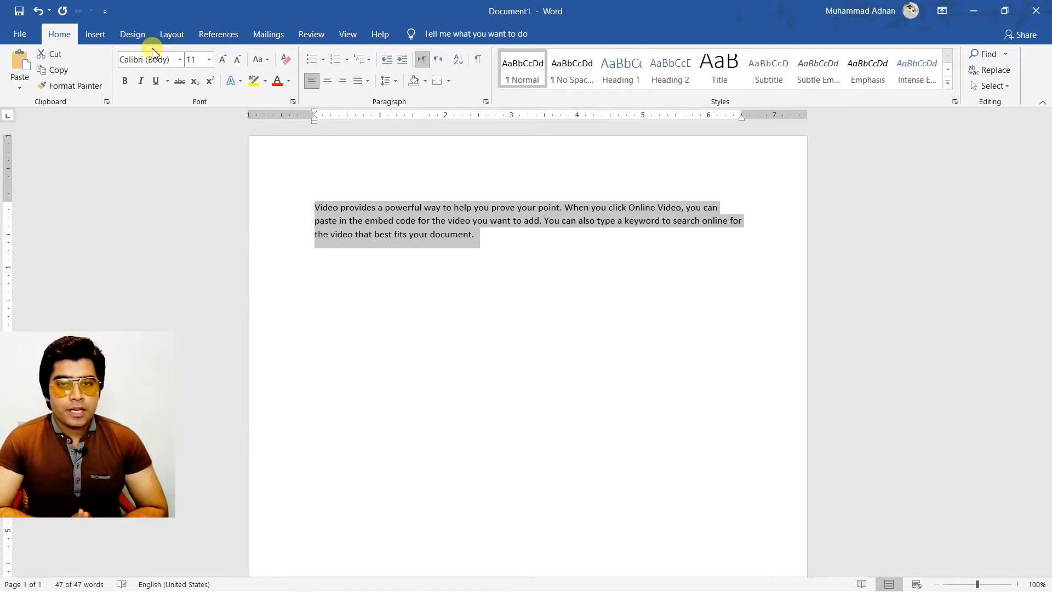
Step: Set the font size of the selected sample paragraph to 26
key("alt")
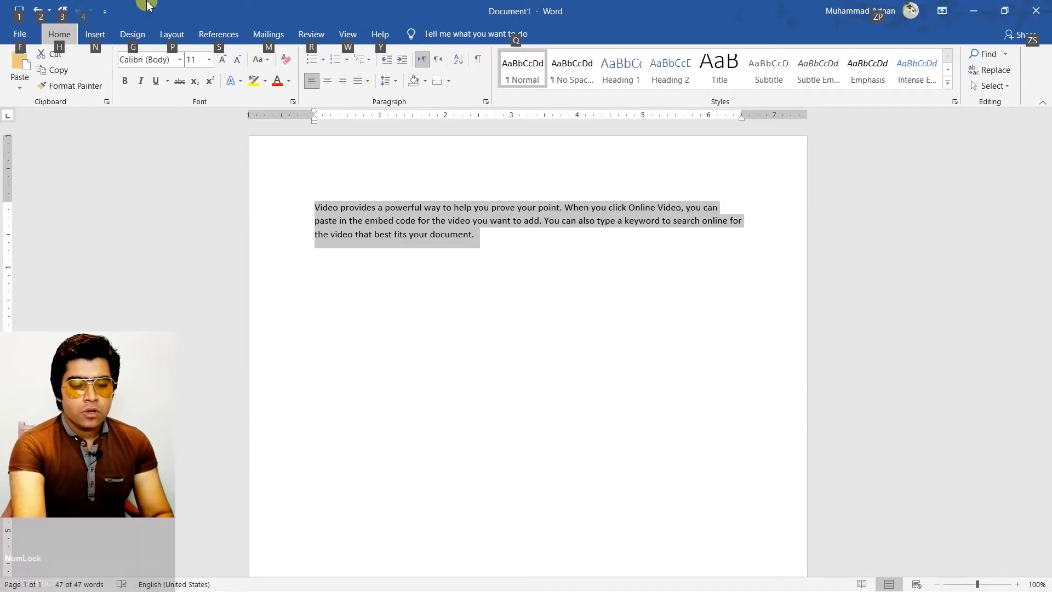
key("super")
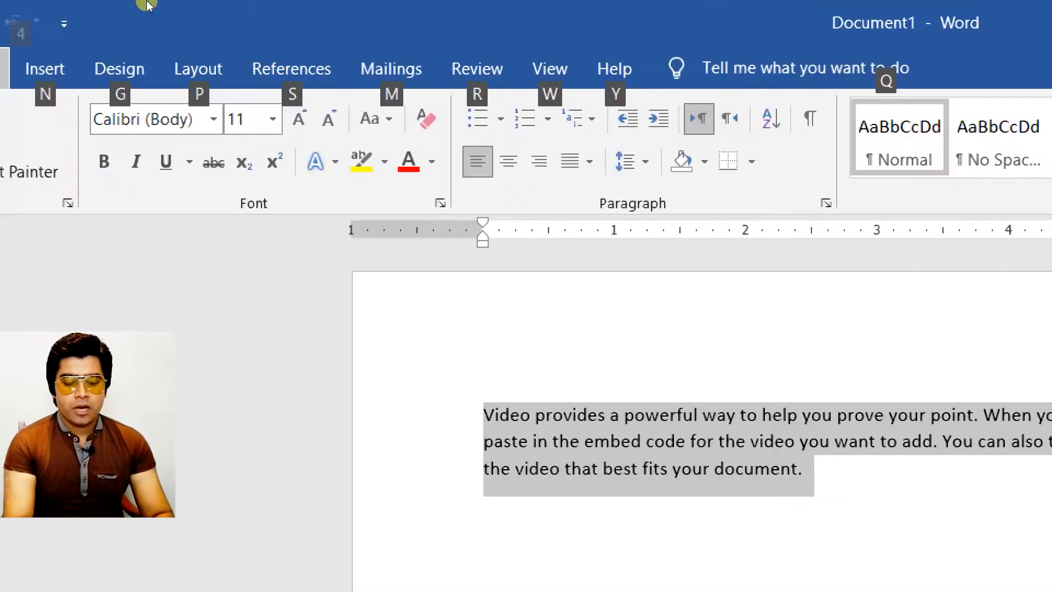
key("h")
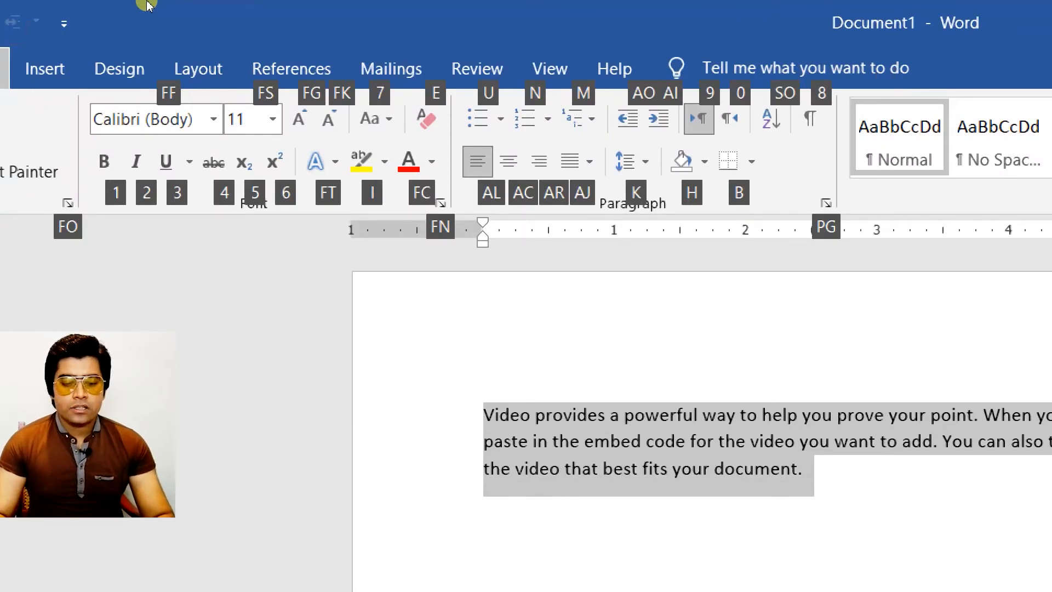
key("f")
key("s")
key("Down")
key("Down")
key("Down")
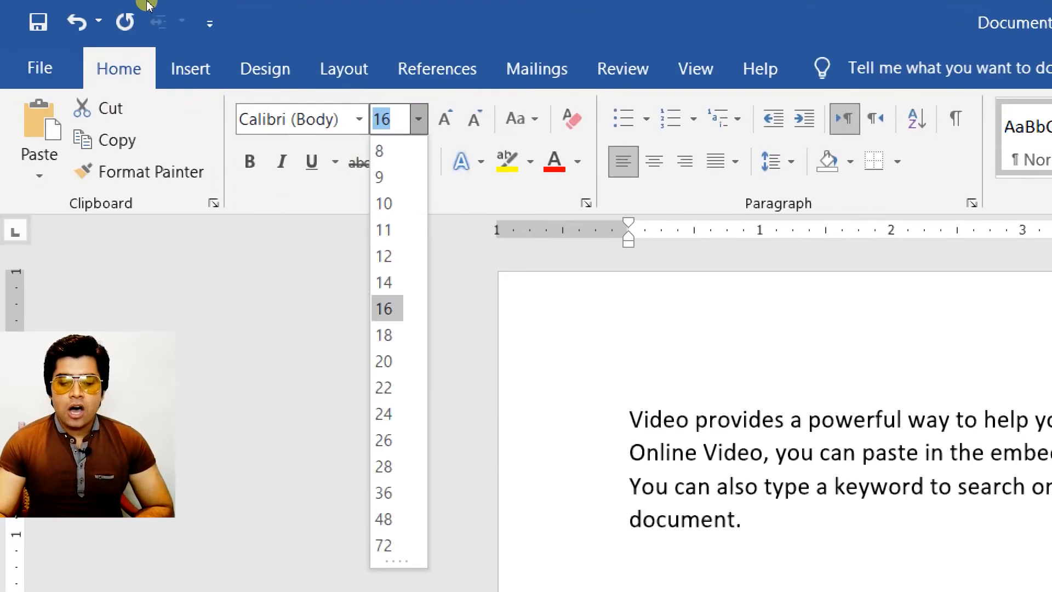
key("Down")
key("Down")
key("Down")
key("Down")
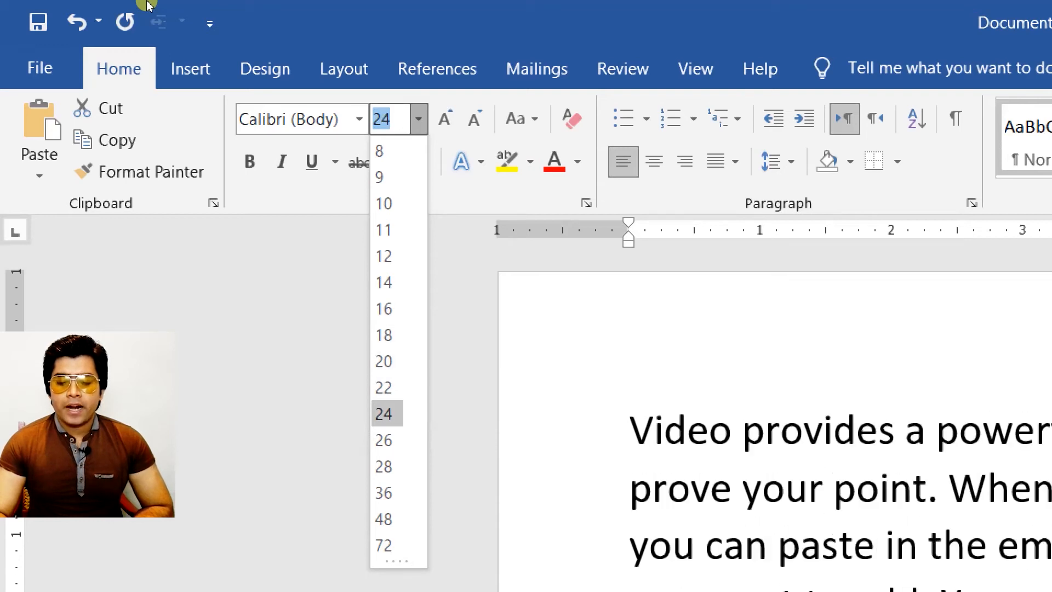
key("Down")
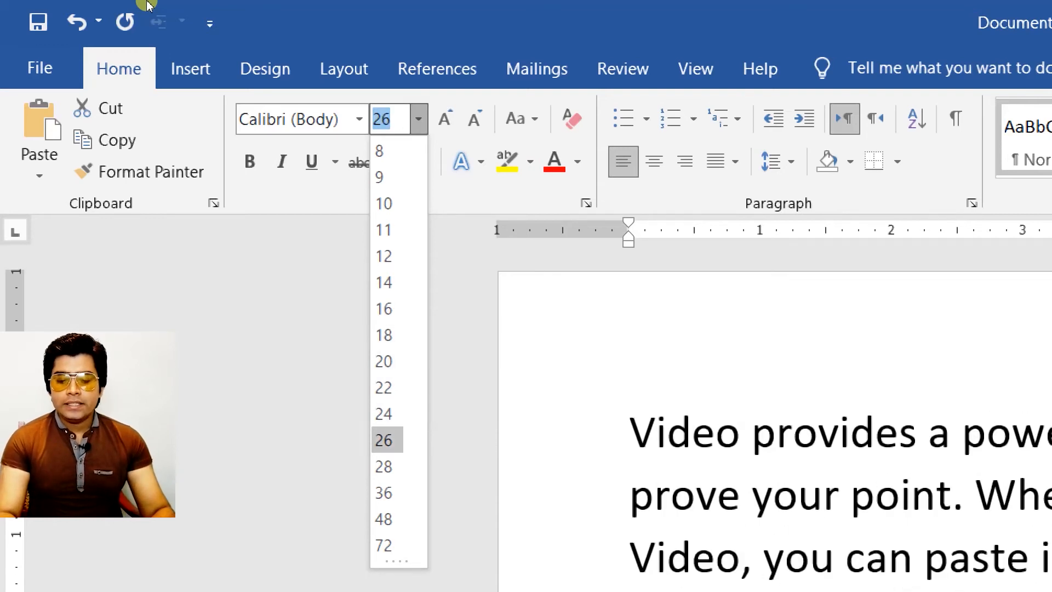
key("Return")
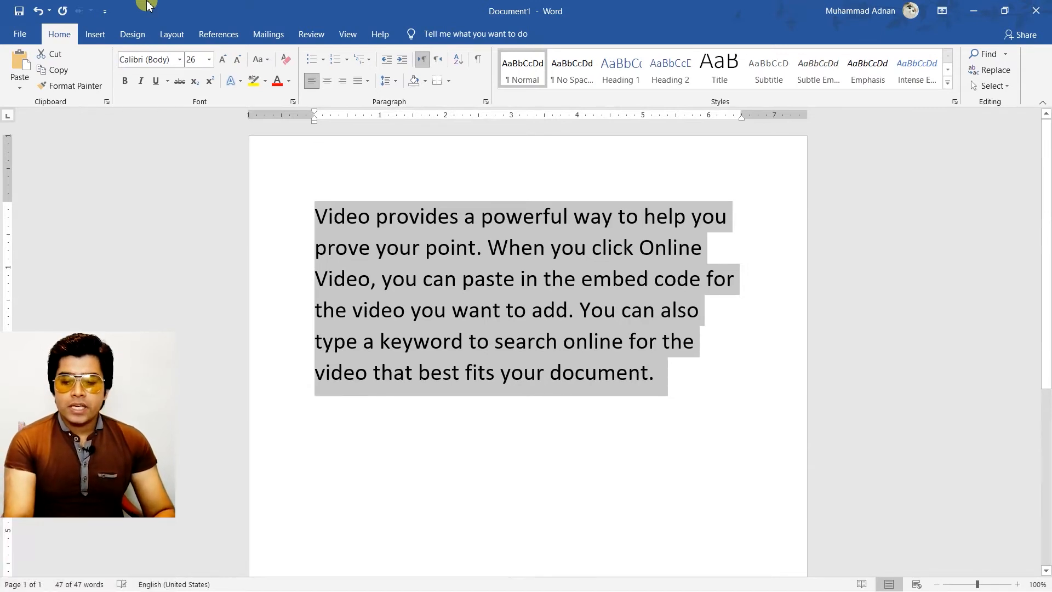
Step: Insert a person's first name after the opening word "Video" in the paragraph
key("Left")
key("ctrl+Right")
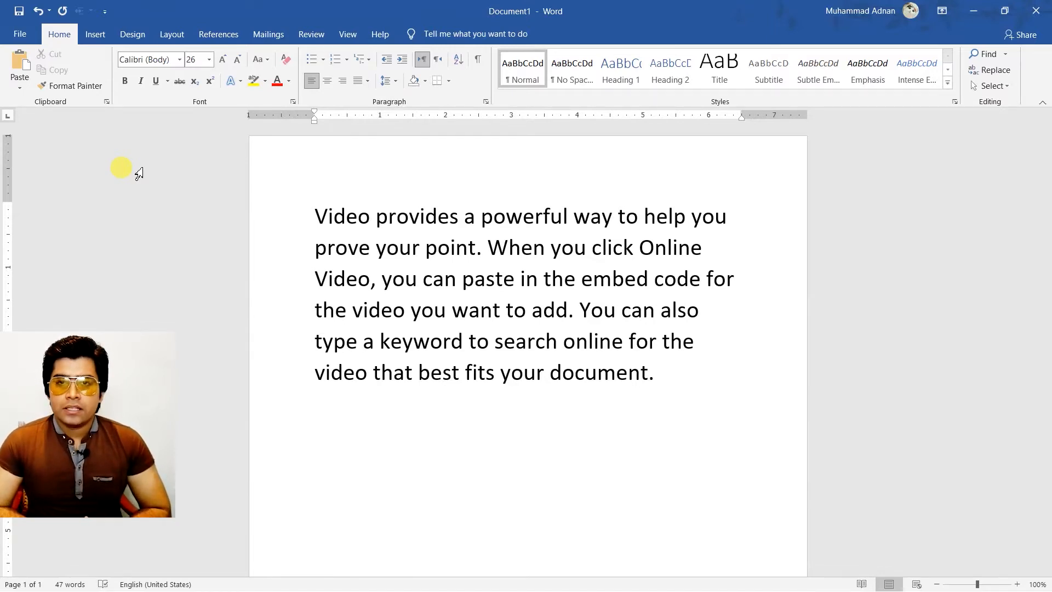
type("Hamza")
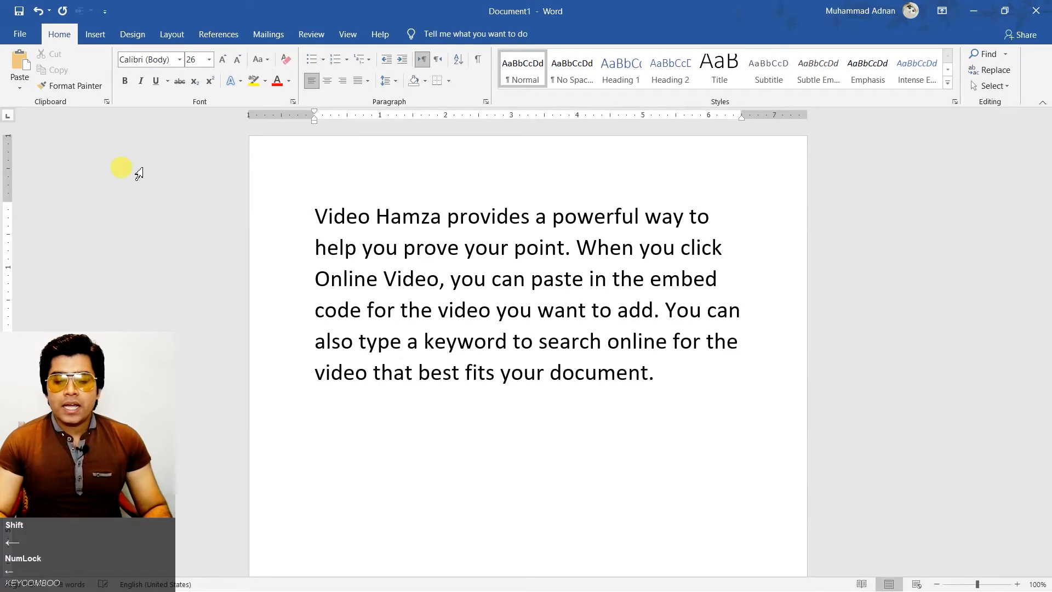
Step: Select the inserted first name in the first line and make it bold
key("shift+Left")
key("shift+Left")
key("shift+Left")
key("shift+Left")
key("shift+Left")
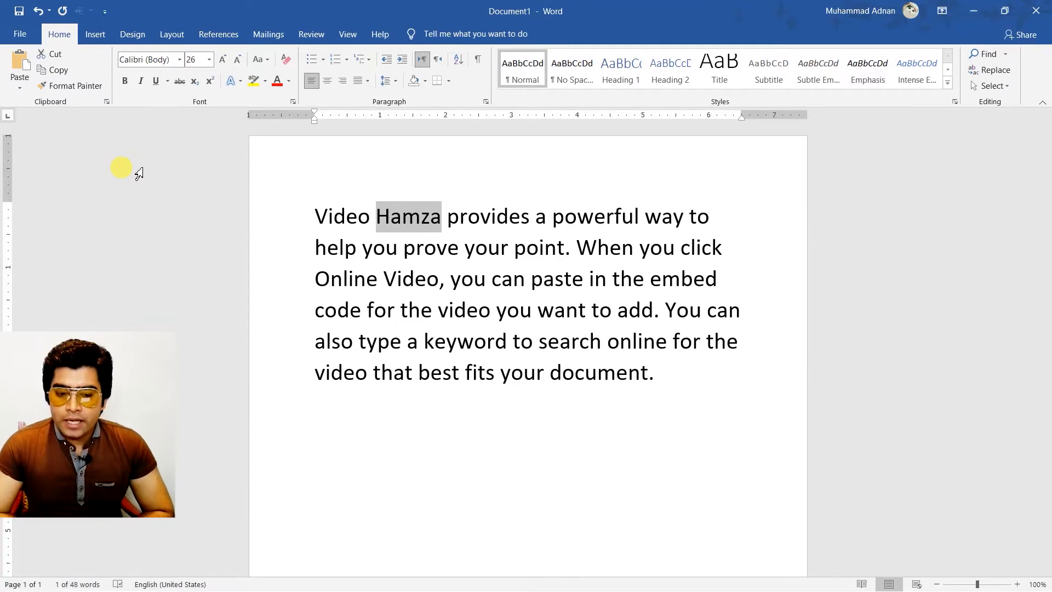
key("super")
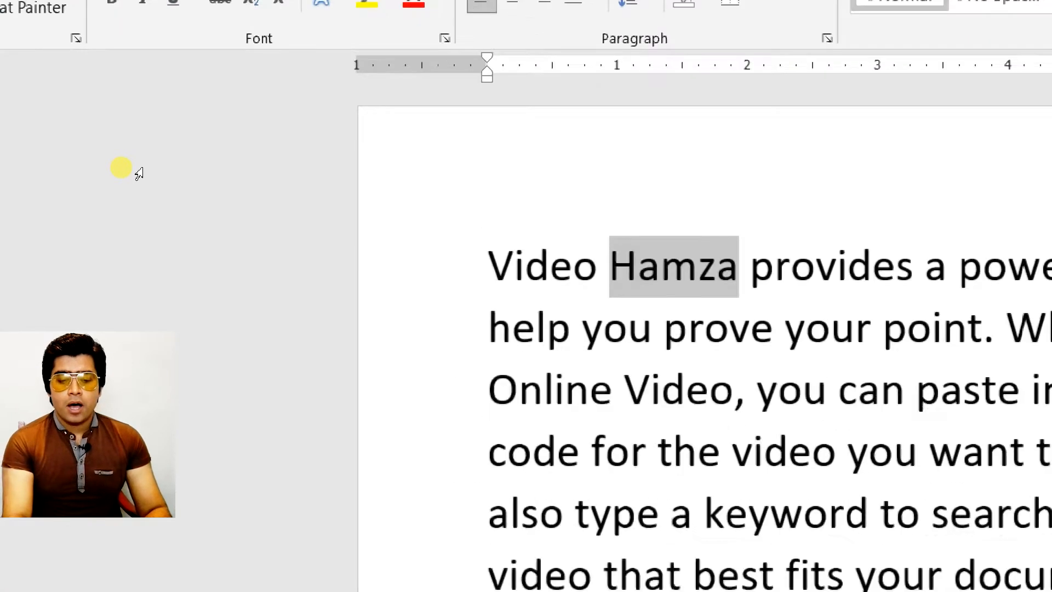
key("alt")
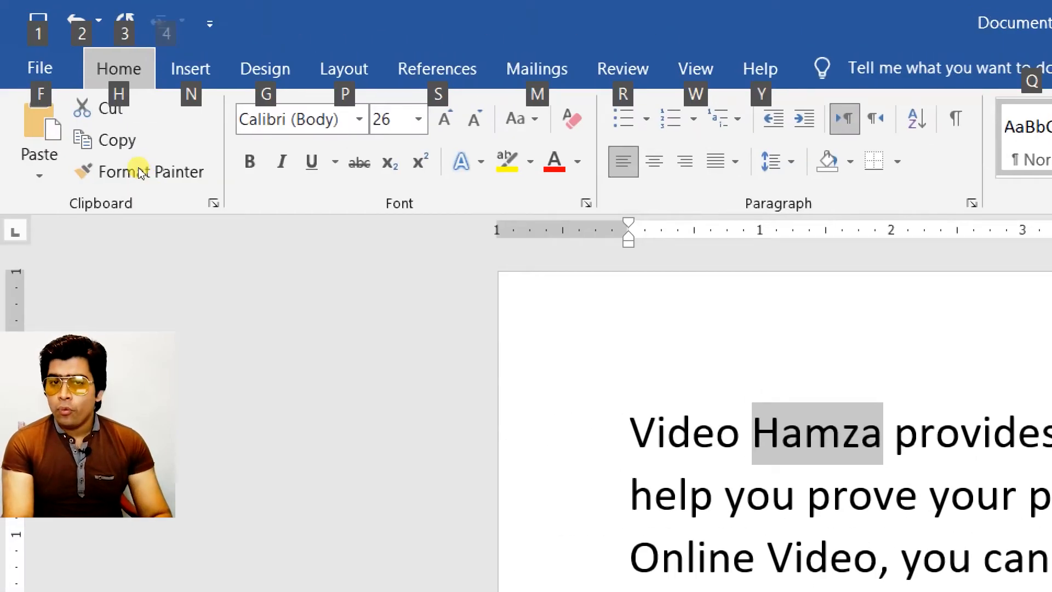
key("h")
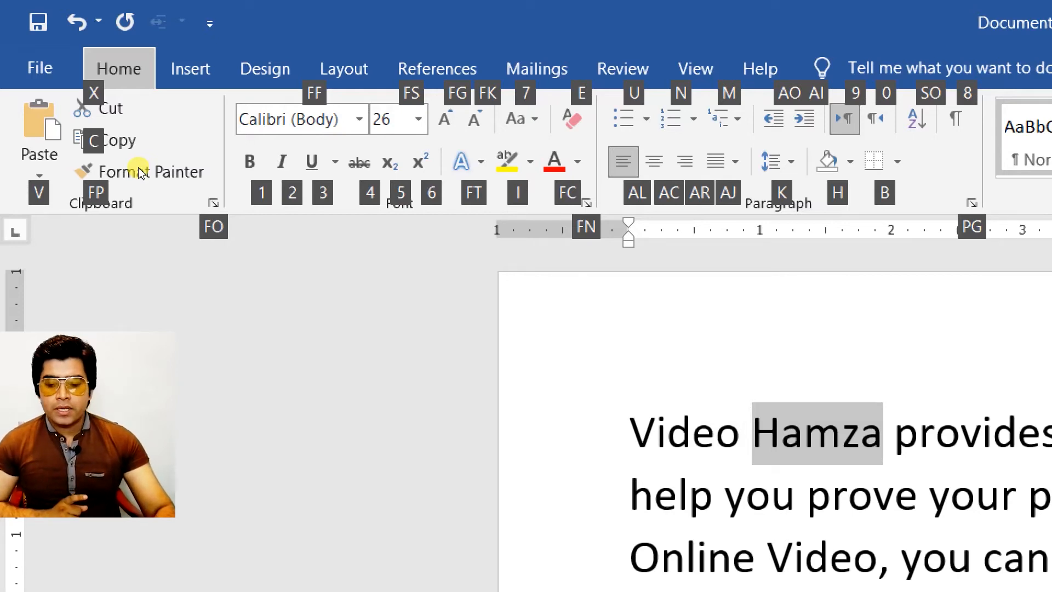
key("1")
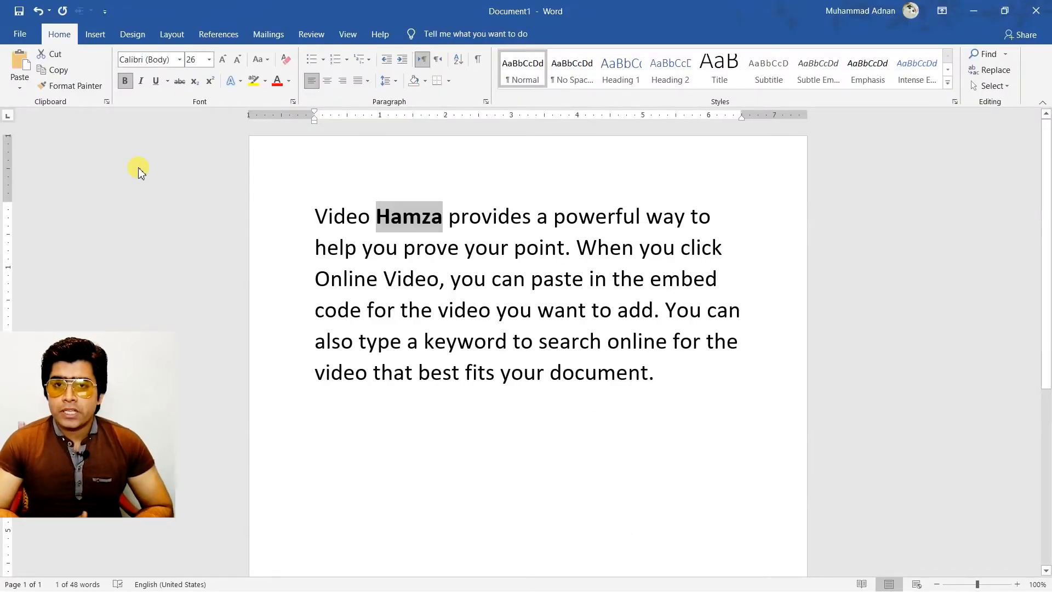
Step: Repeat the bold formatting on the word "point" in the second line without selecting it
key("Right")
key("Down")
key("Right")
key("Right")
key("Right")
key("Right")
key("Right")
key("Right")
key("Right")
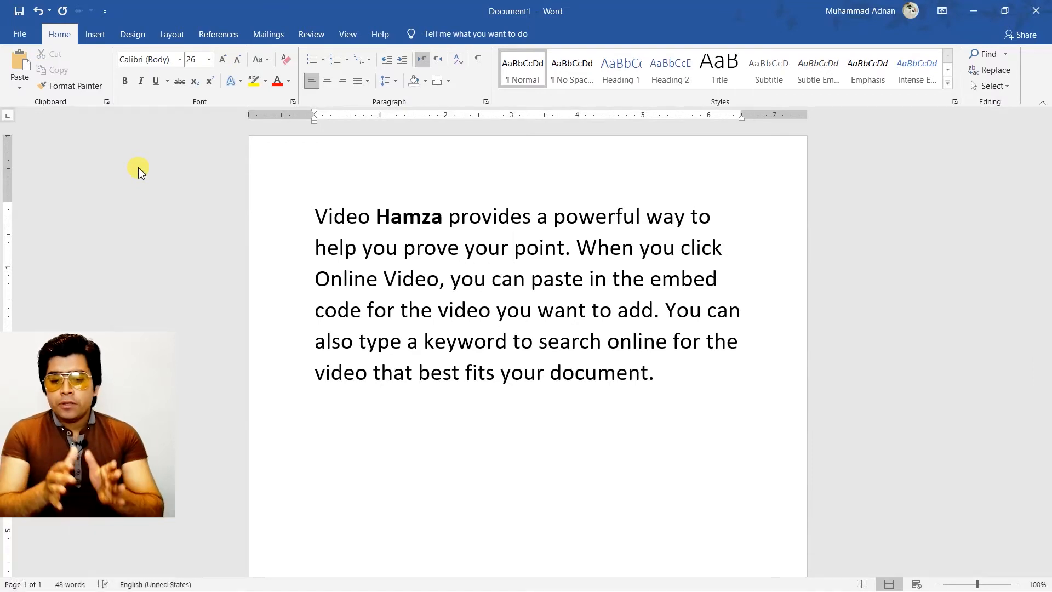
key("Right")
key("Right")
key("Right")
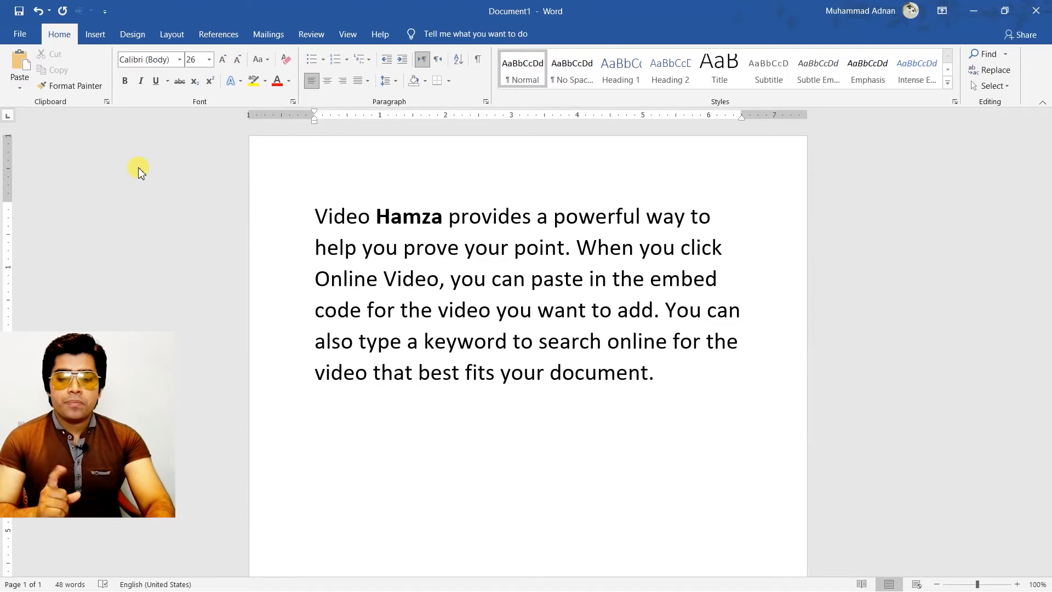
key("F4")
Step: Repeat the bold formatting on "paste" in the third line and "want" in the fourth line
key("Down")
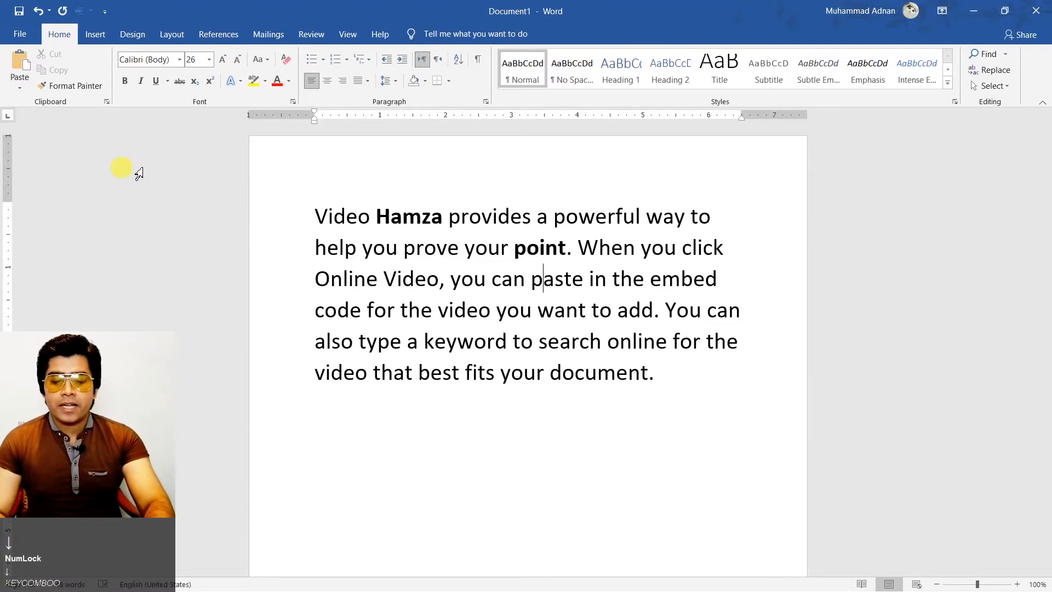
key("F4")
key("Down")
key("Right")
key("F4")
Step: Repeat the bold formatting on the word "keyword" in the fifth line
key("Down")
key("Left")
key("Left")
key("Left")
key("Left")
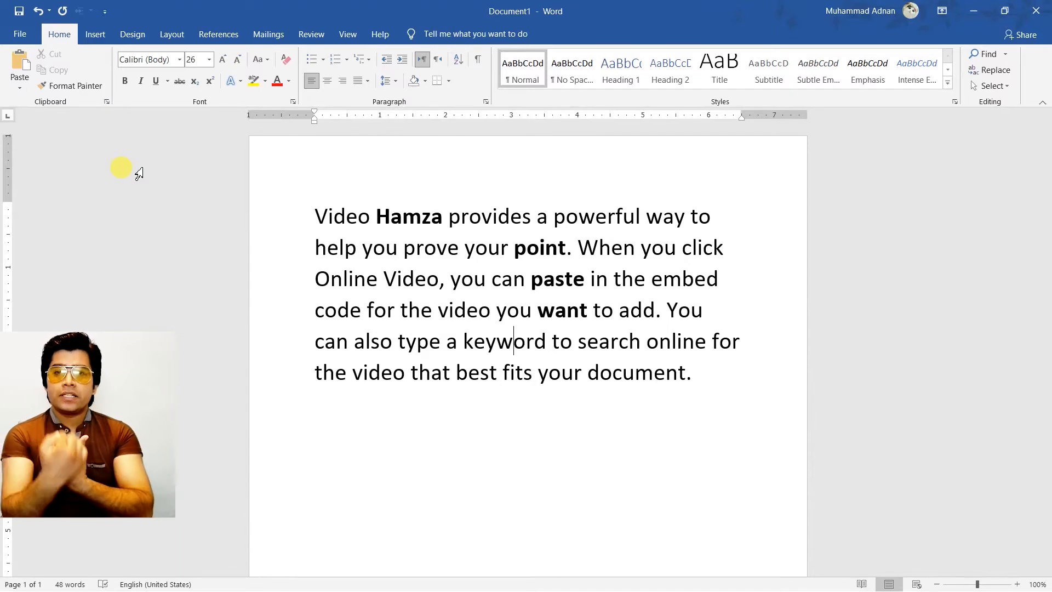
key("Left")
key("Left")
key("Left")
key("Right")
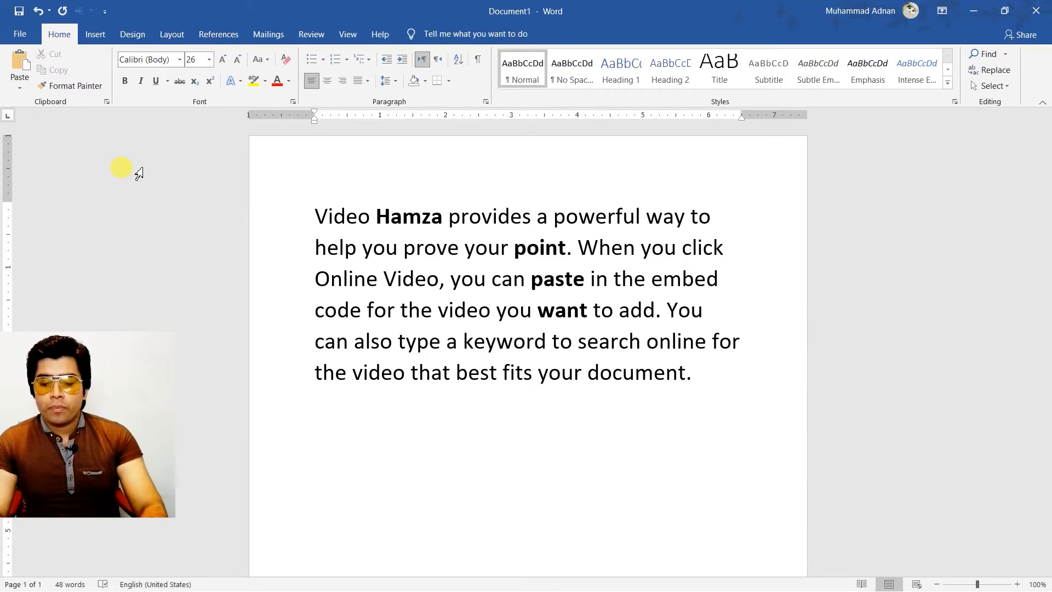
key("F4")
Step: Repeat the bold formatting on the word "type" in the fifth line
key("Left")
key("Left")
key("Left")
key("Left")
key("Left")
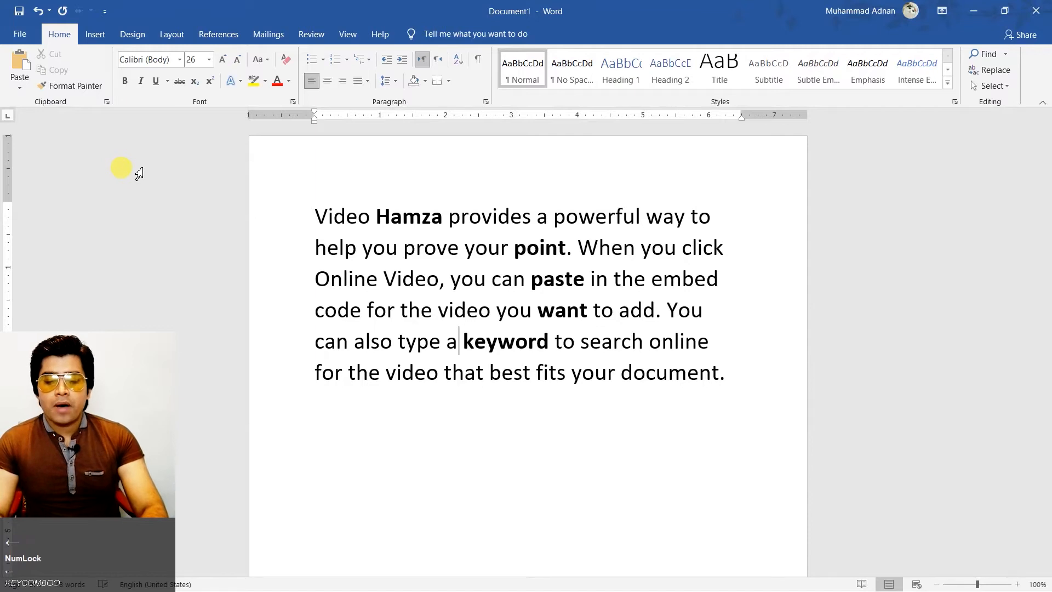
key("F4")
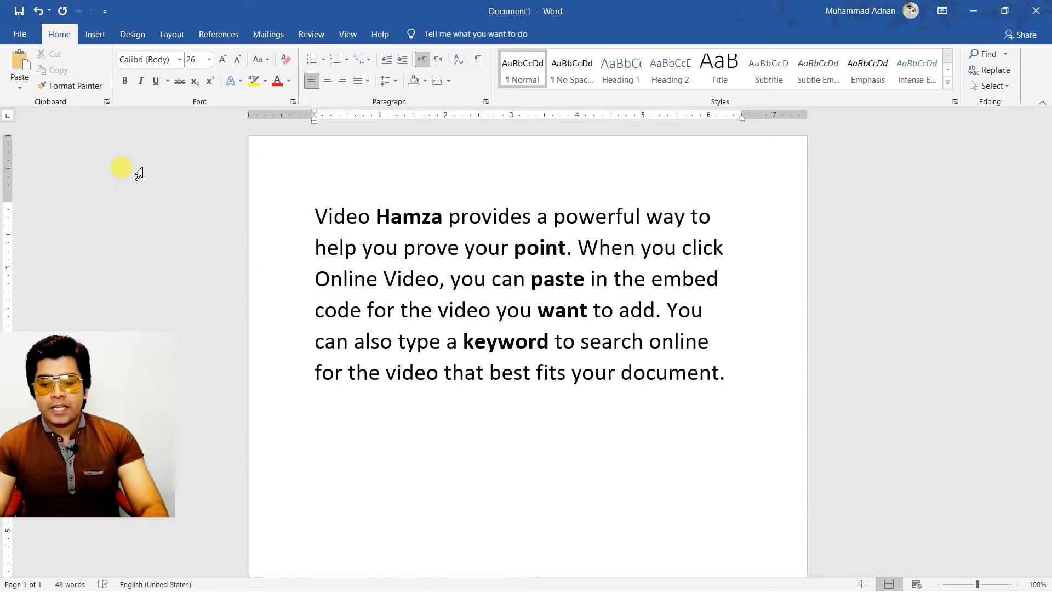
key("Left")
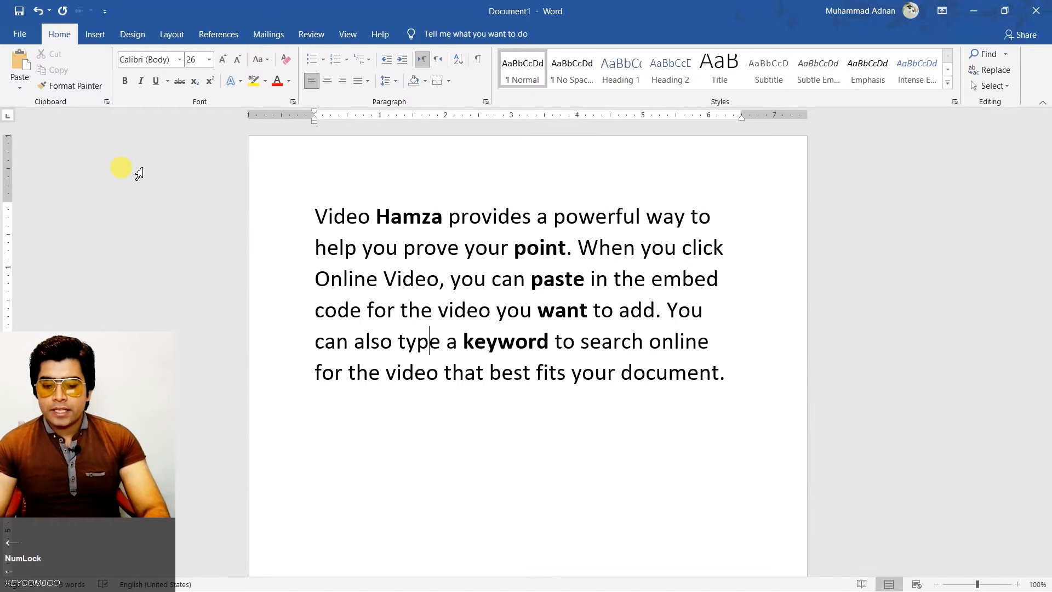
key("F4")
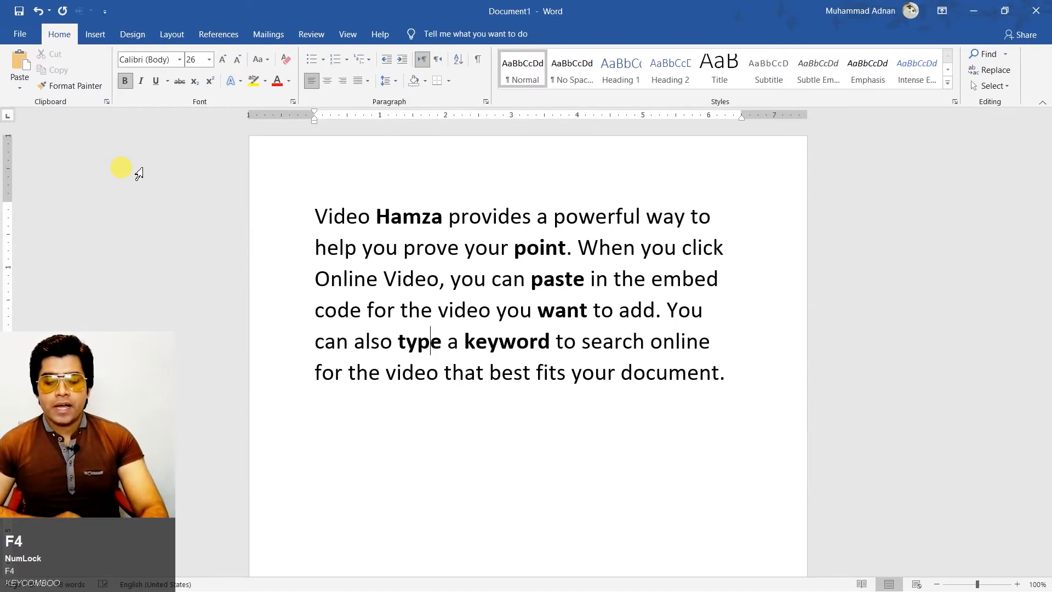
Step: Repeat the bold formatting on the words "video" and "that" in the last line
key("Down")
key("F4")
key("Right")
key("Right")
key("Right")
key("F4")
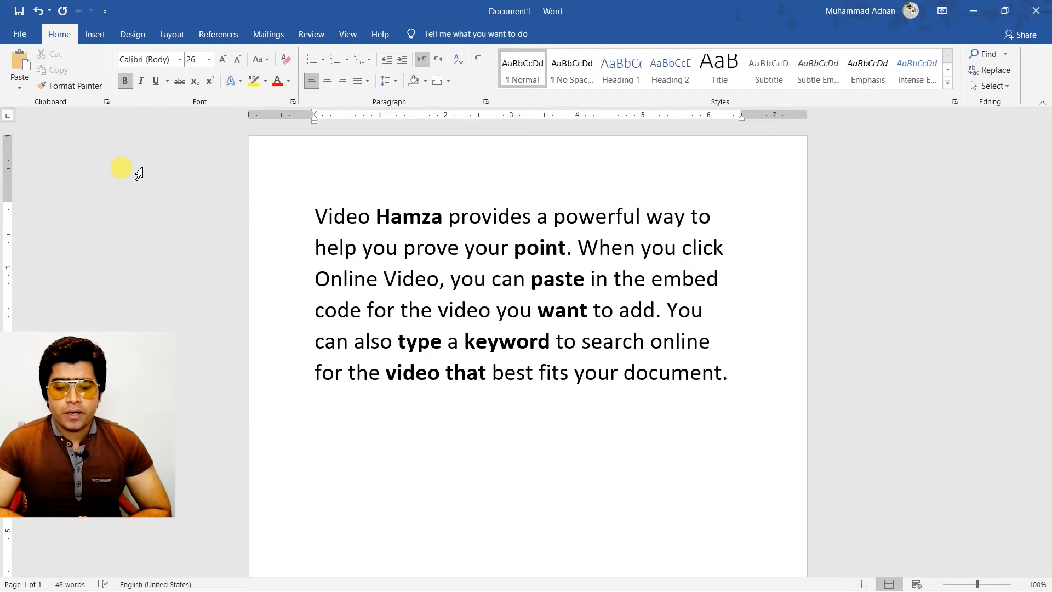
Step: Select only the letter "O" of "Online" in the third line and repeat the bold formatting on it
key("Up")
key("Up")
key("Up")
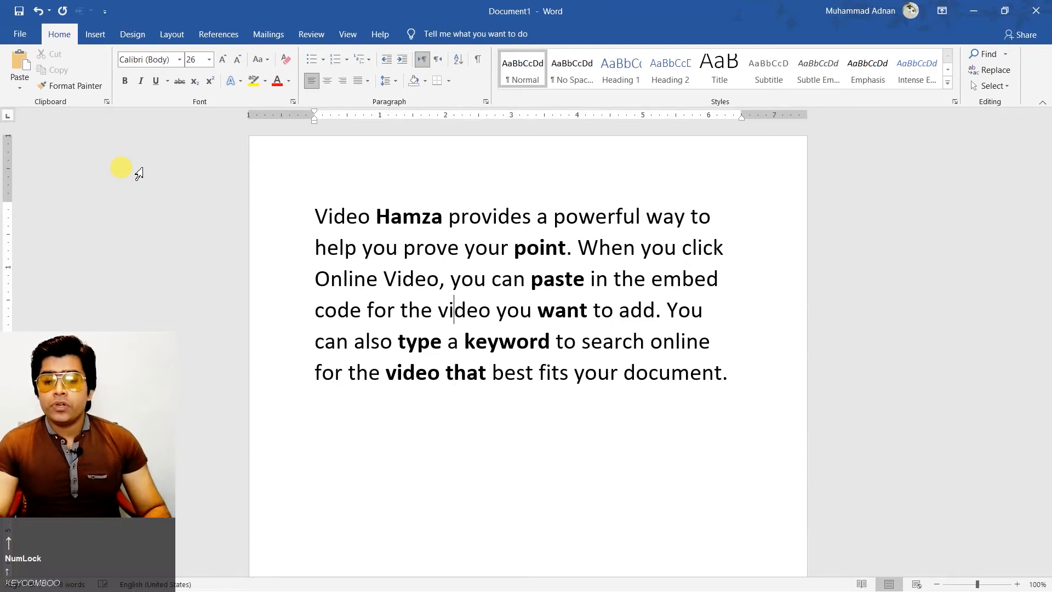
key("Left")
key("Left")
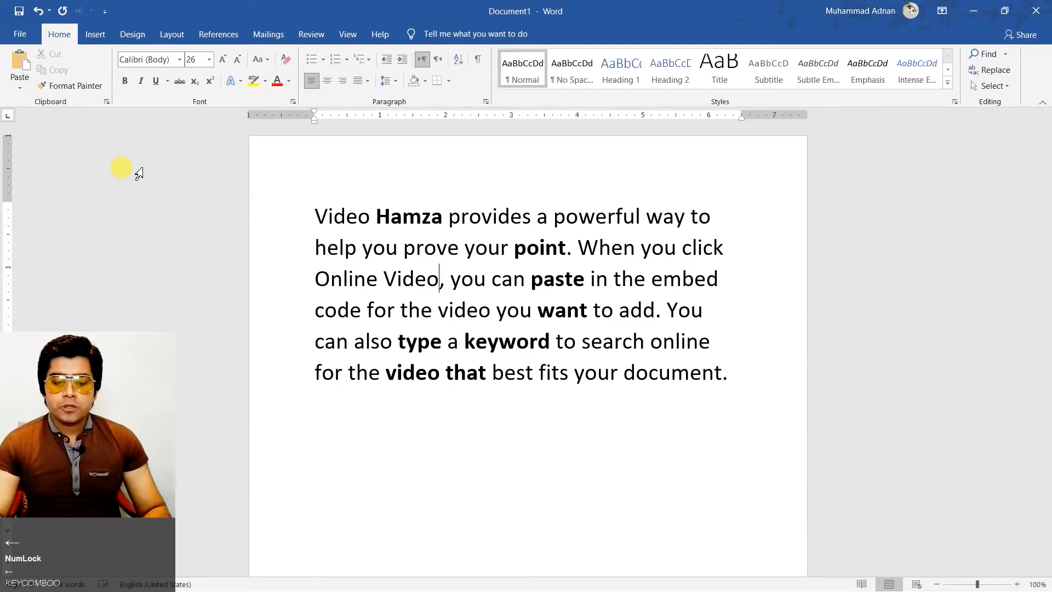
key("Left")
key("Left")
key("Left")
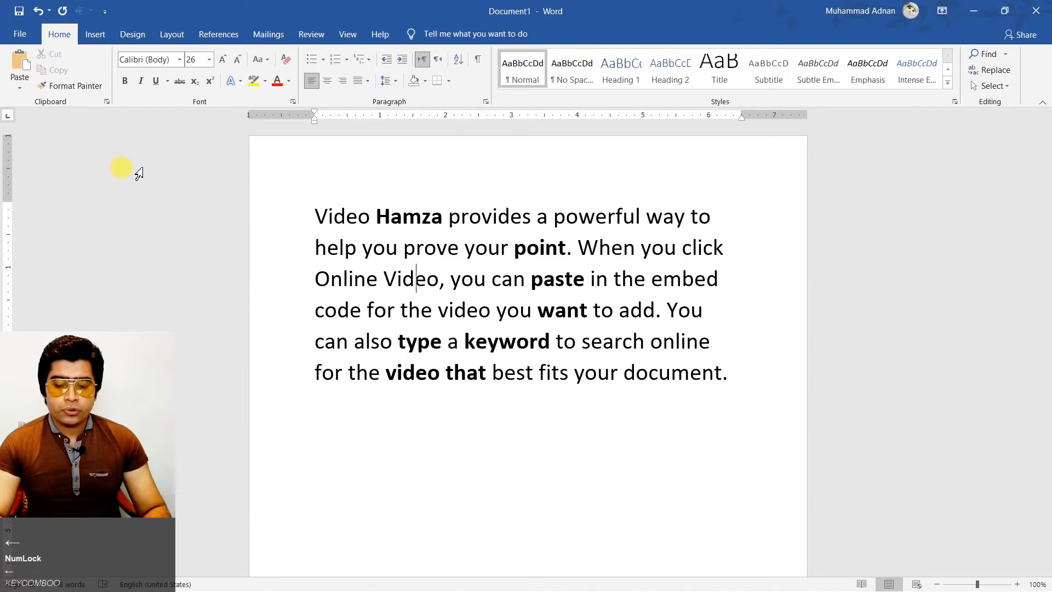
key("Home")
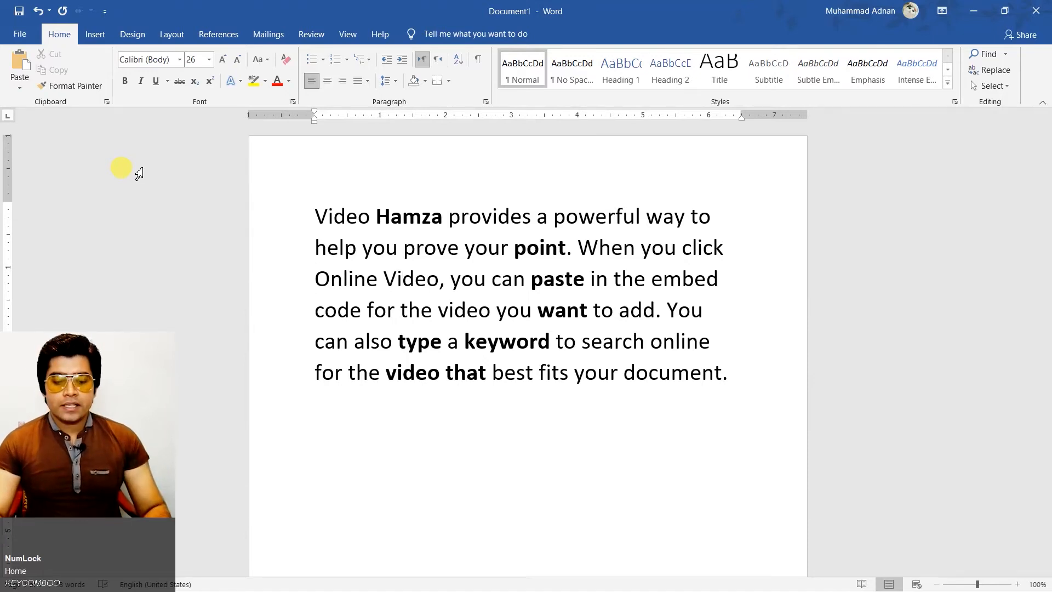
key("shift+Right")
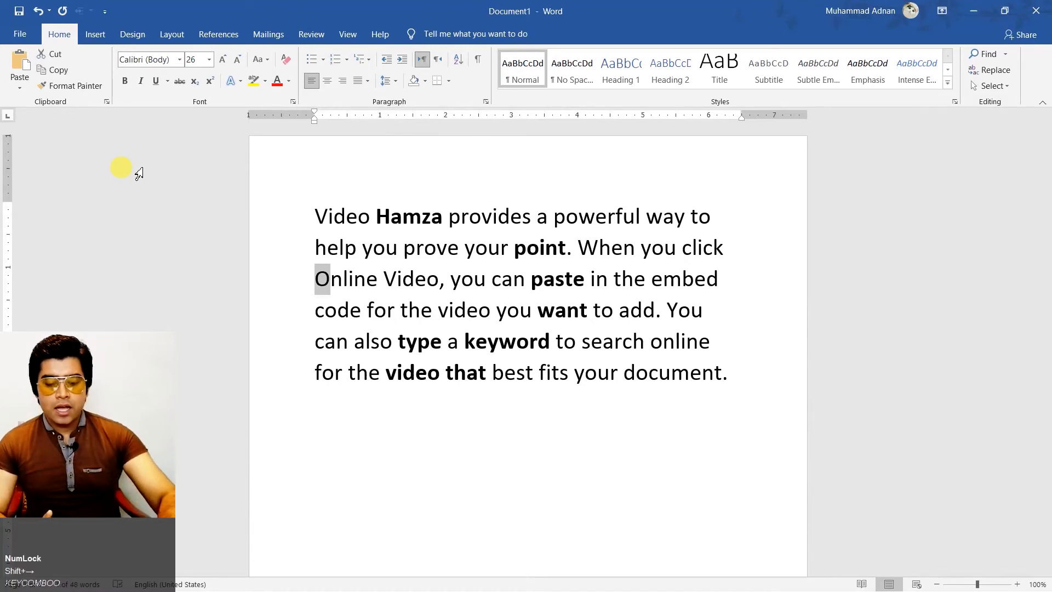
key("F4")
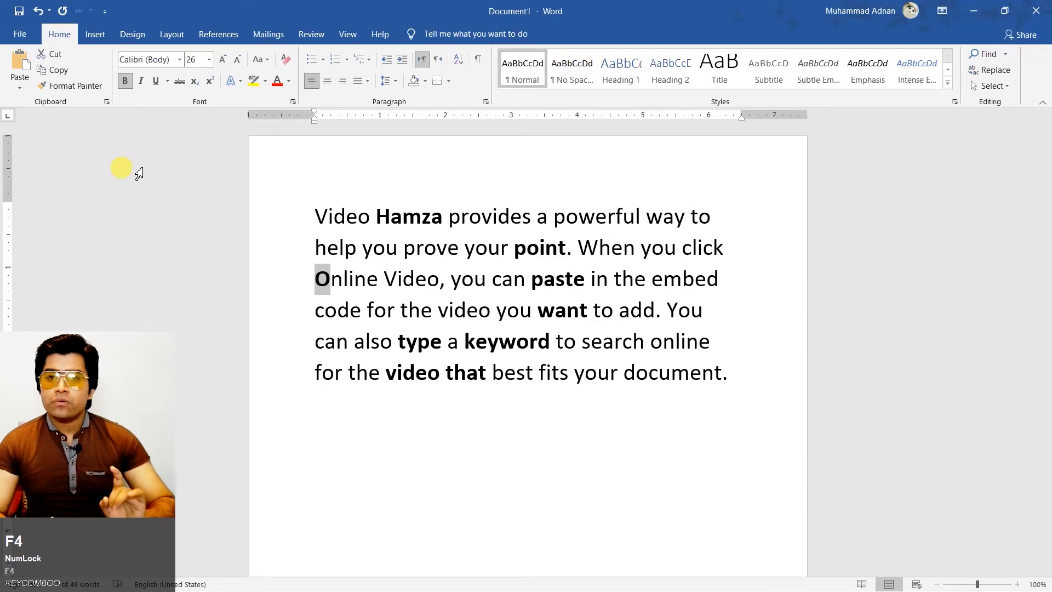
Step: Repeat the bold formatting on the word "code" at the start of the fourth line
key("Right")
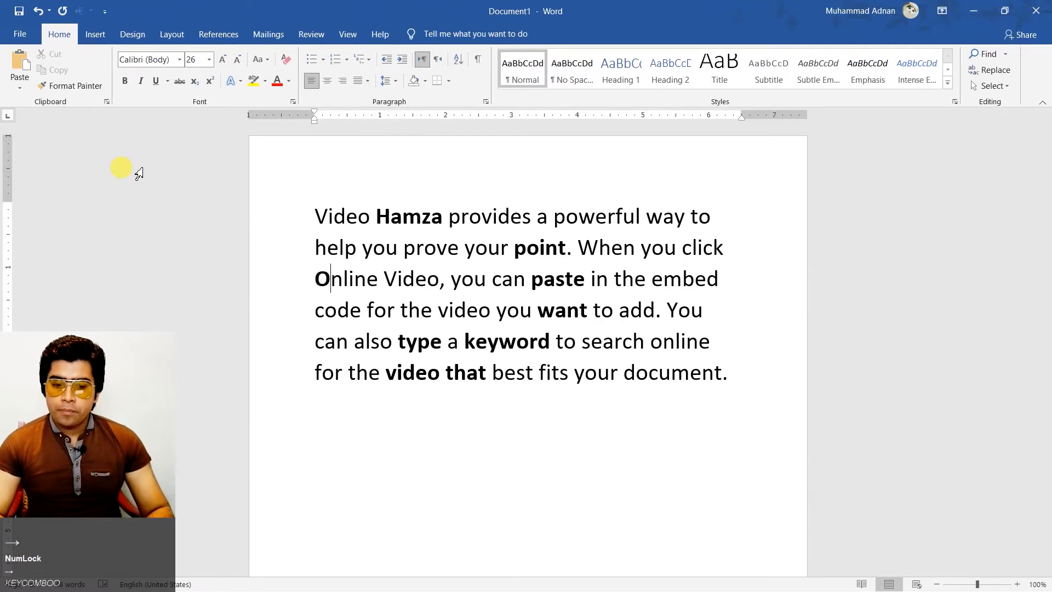
key("Down")
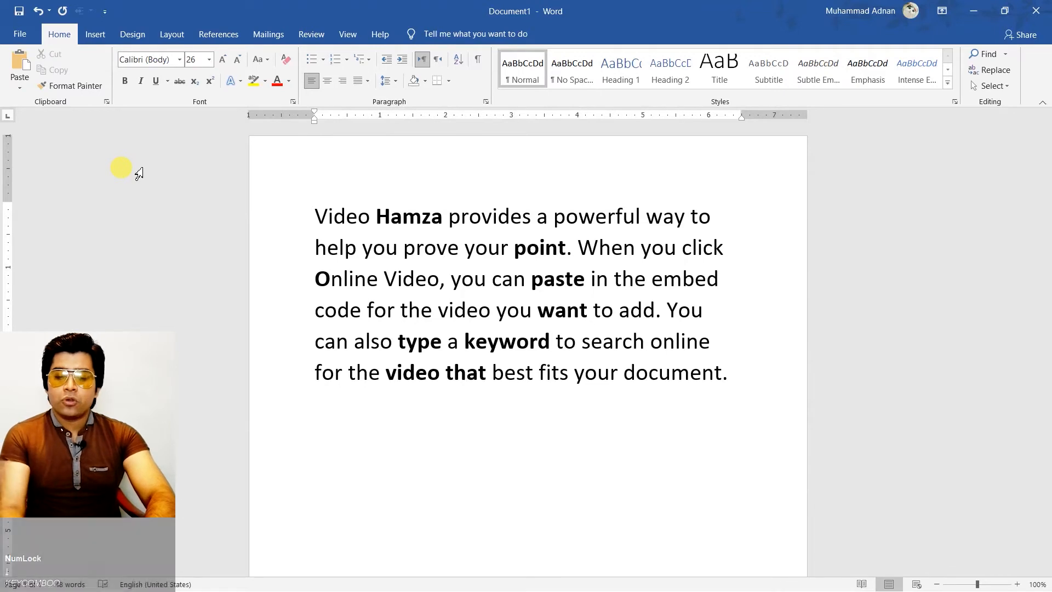
key("F4")
Step: Repeat the bold formatting on the words "help you prove" at the start of the second line
key("Up")
key("Up")
key("Home")
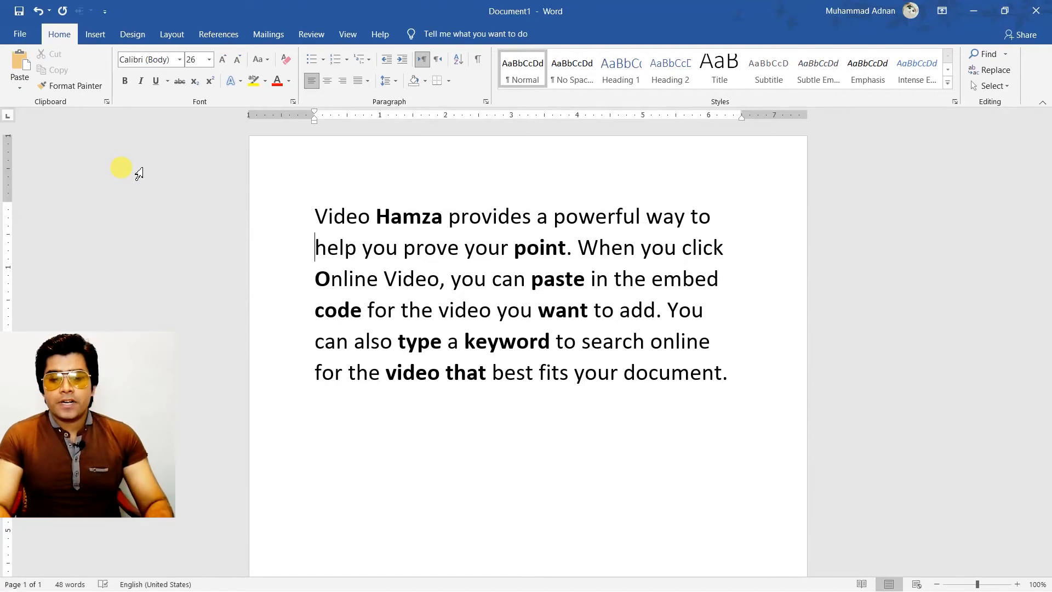
key("shift+Right")
key("shift+Right")
key("shift+Right")
key("shift+Right")
key("shift+Right")
key("shift+Right")
key("shift+Right")
key("shift+Right")
key("shift+Right")
key("shift+Right")
key("shift+Right")
key("shift+Right")
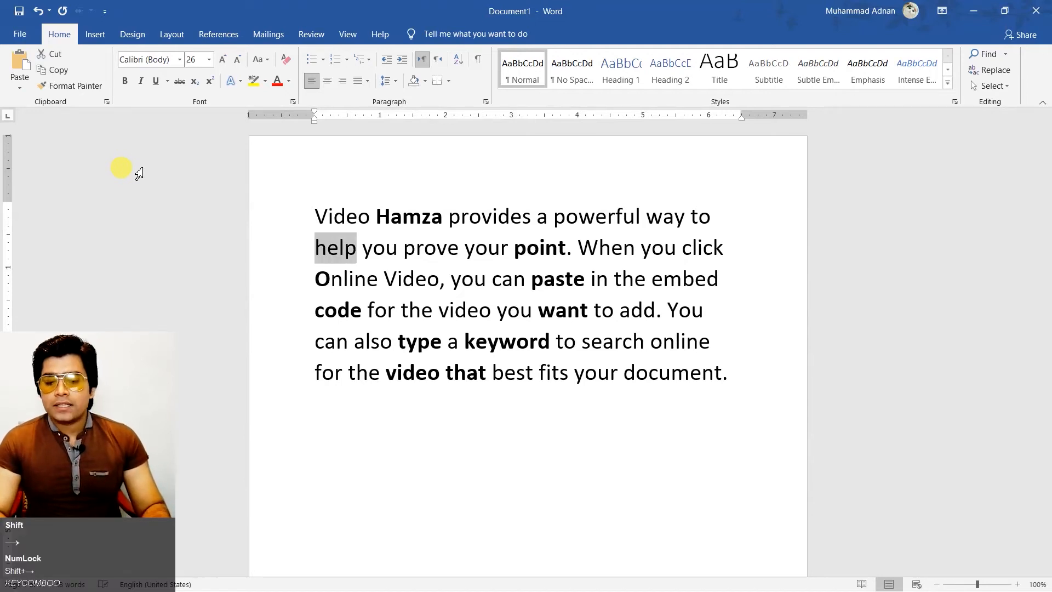
key("shift+Right")
key("shift+Right")
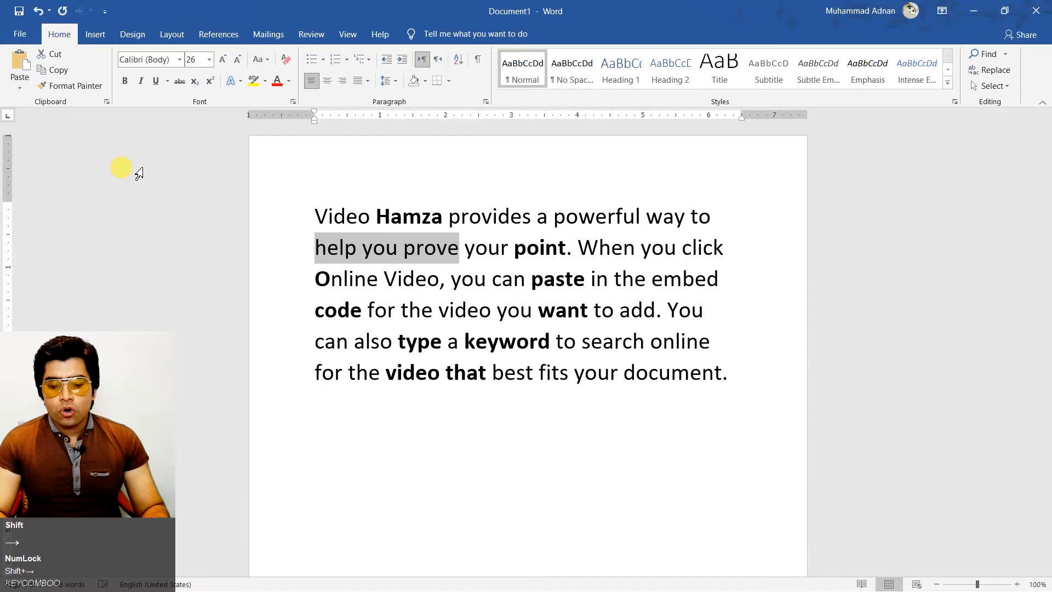
key("F4")
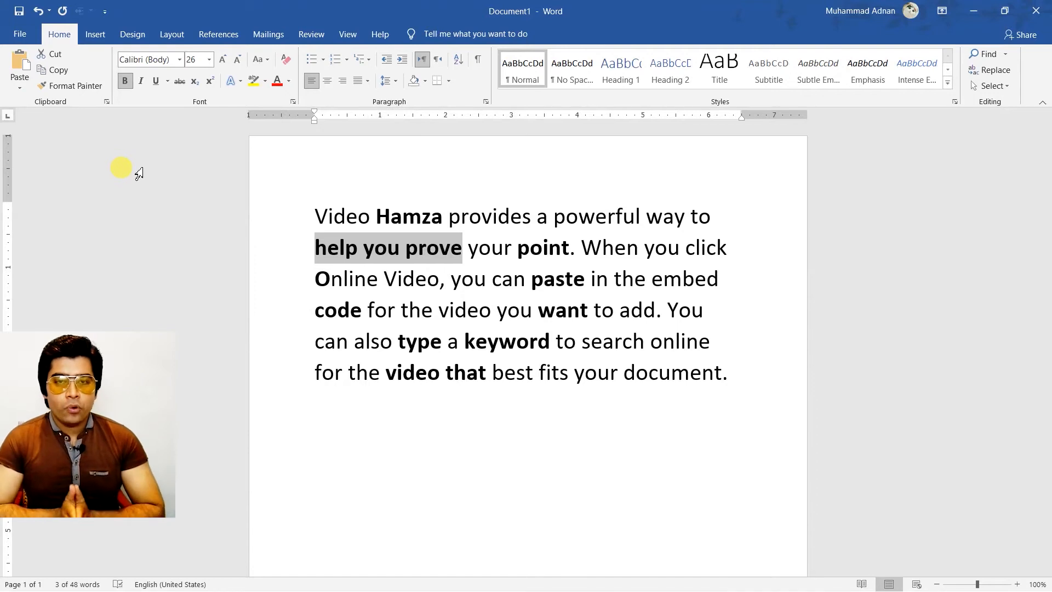
Step: Magnify the screen and apply italic formatting to the second word of the first line
key("ctrl+Home")
key("ctrl+Right")
key("shift+Right")
key("shift+Right")
key("shift+Right")
key("shift+Right")
key("shift+Right")
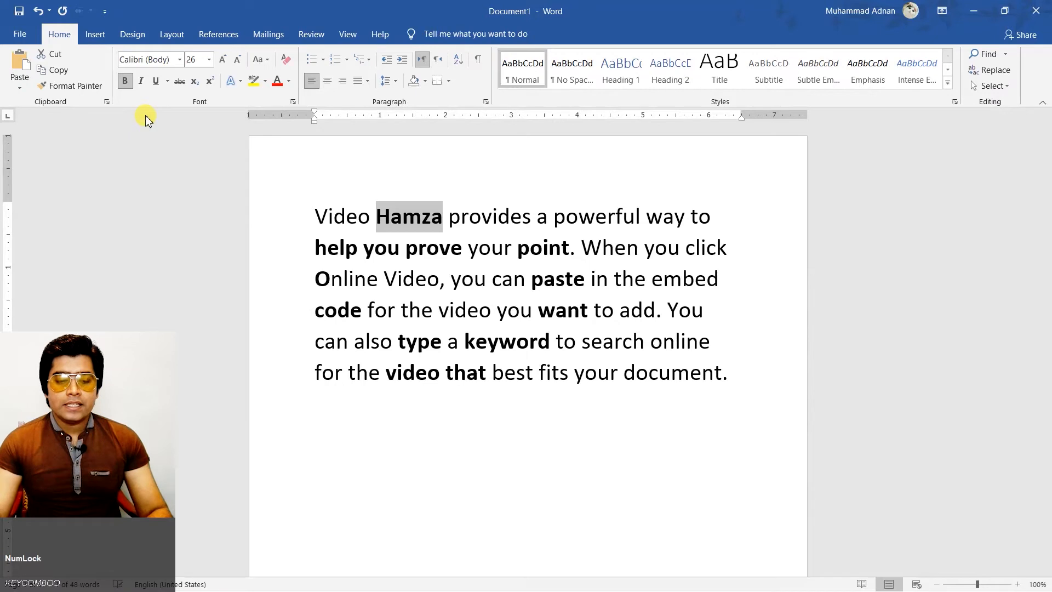
key("super+plus")
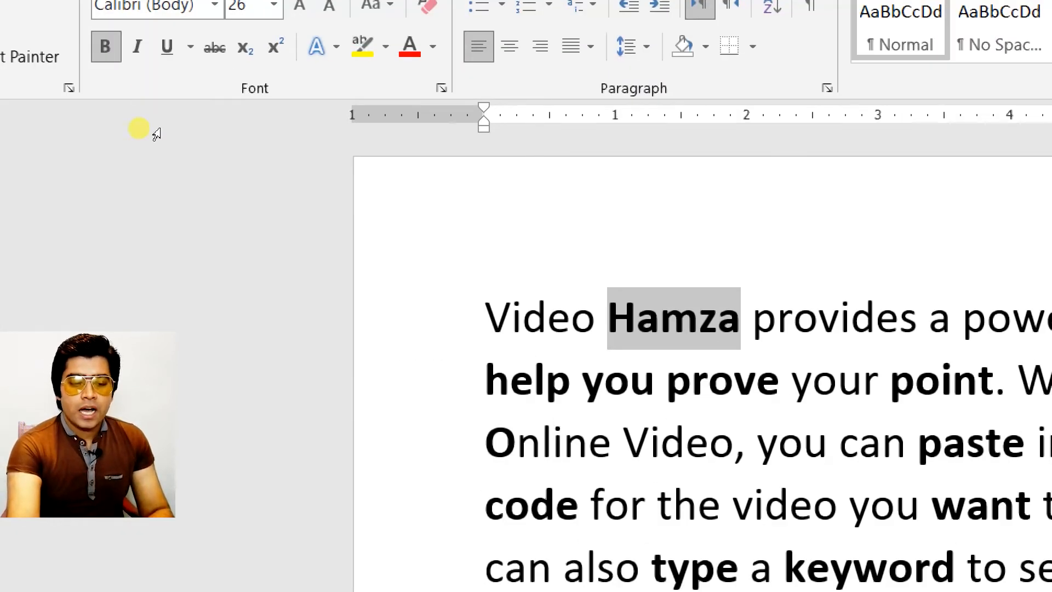
key("alt")
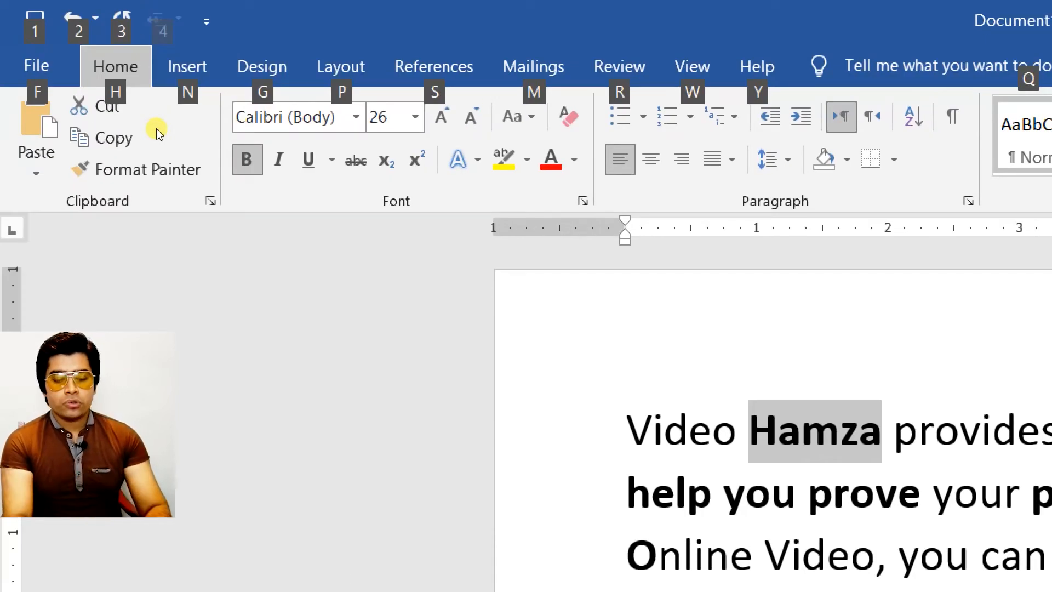
key("h")
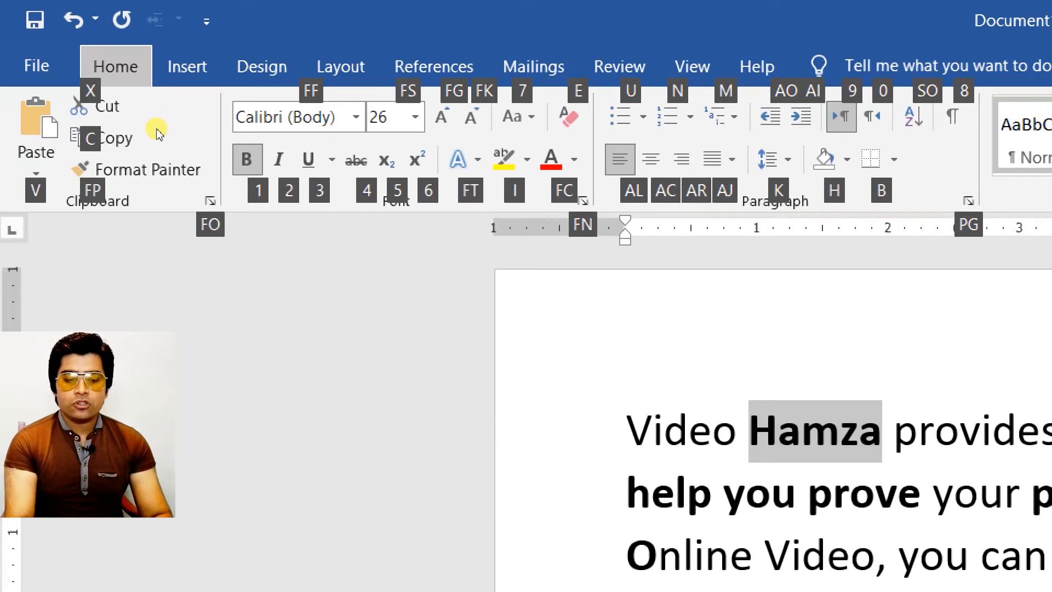
key("2")
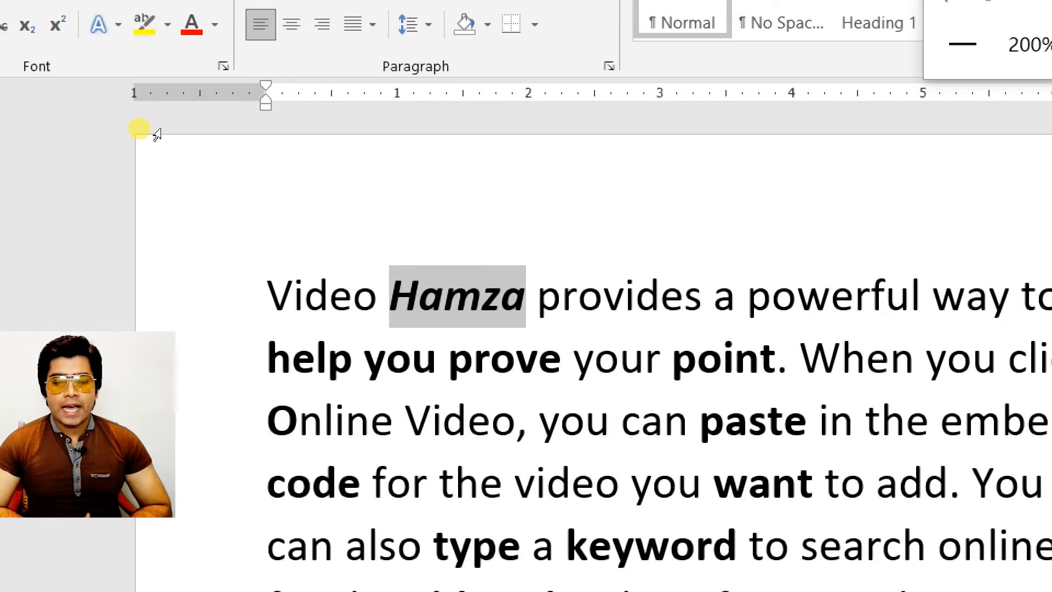
Step: Italicize the words "help you prove" at the start of the second line
key("Down")
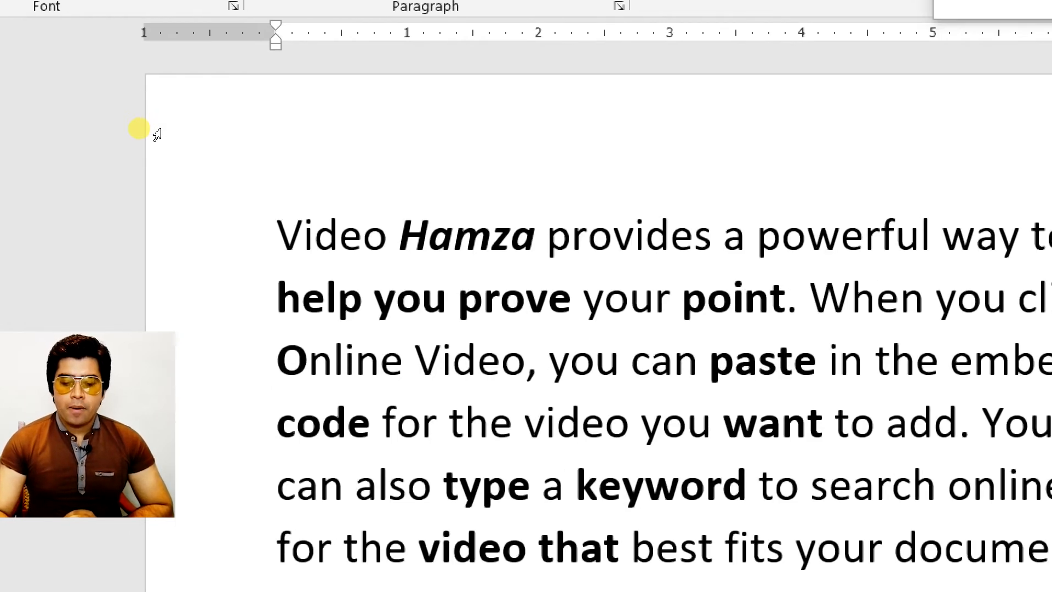
key("Home")
key("shift+Right")
key("shift+Right")
key("shift+Right")
key("shift+Right")
key("shift+Right")
key("shift+Right")
key("shift+Right")
key("shift+Right")
key("shift+Right")
key("shift+Right")
key("shift+Right")
key("shift+Right")
key("shift+Right")
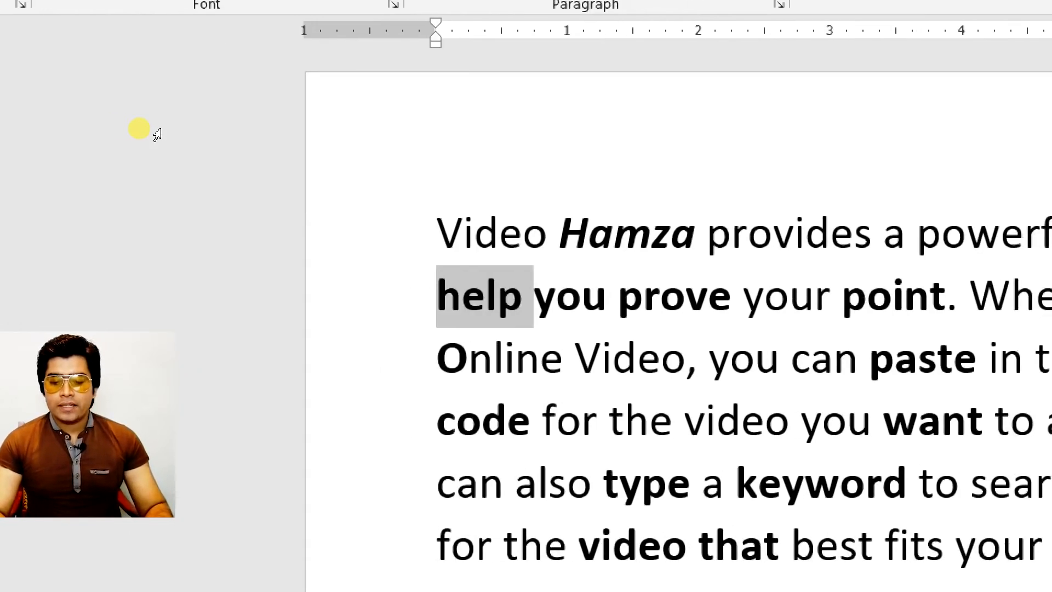
key("shift+Right")
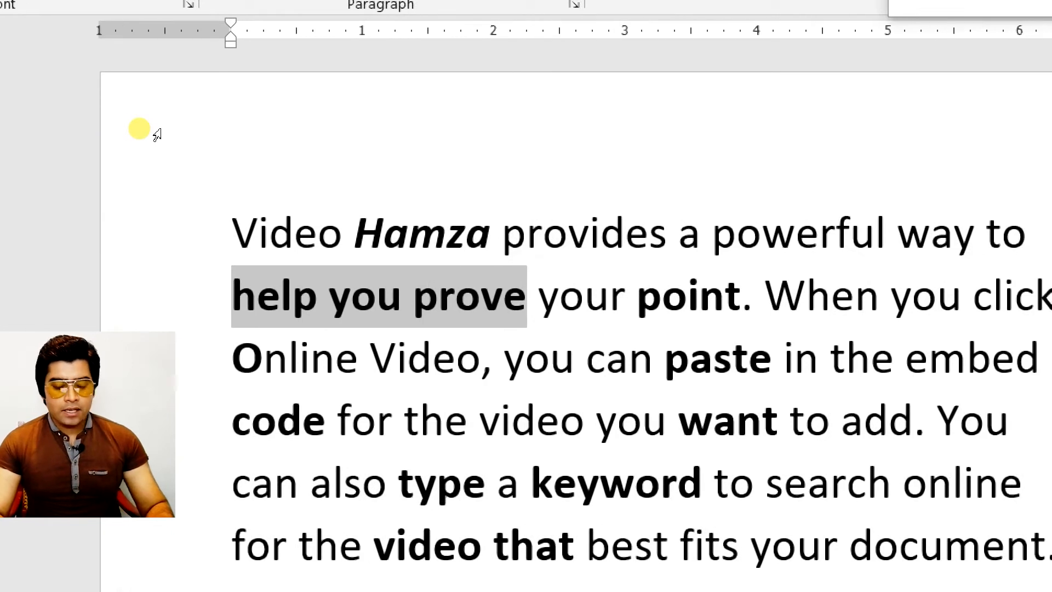
key("ctrl+i")
Step: Italicize the bold words "point" in the second line and "paste" in the third line
key("Right")
key("Right")
key("Right")
key("Right")
key("Right")
key("Right")
key("Right")
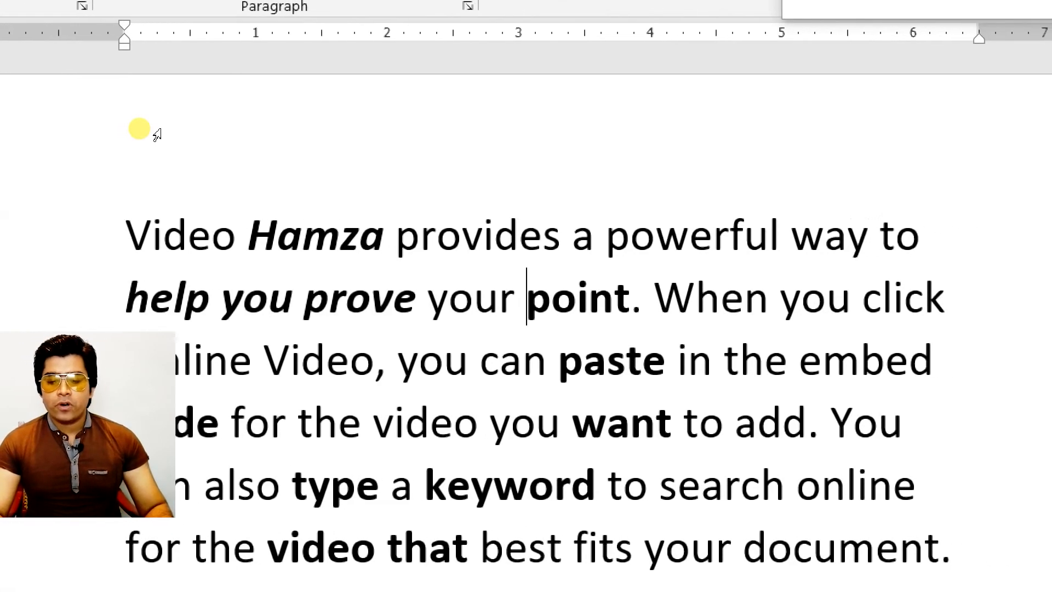
key("Right")
key("Right")
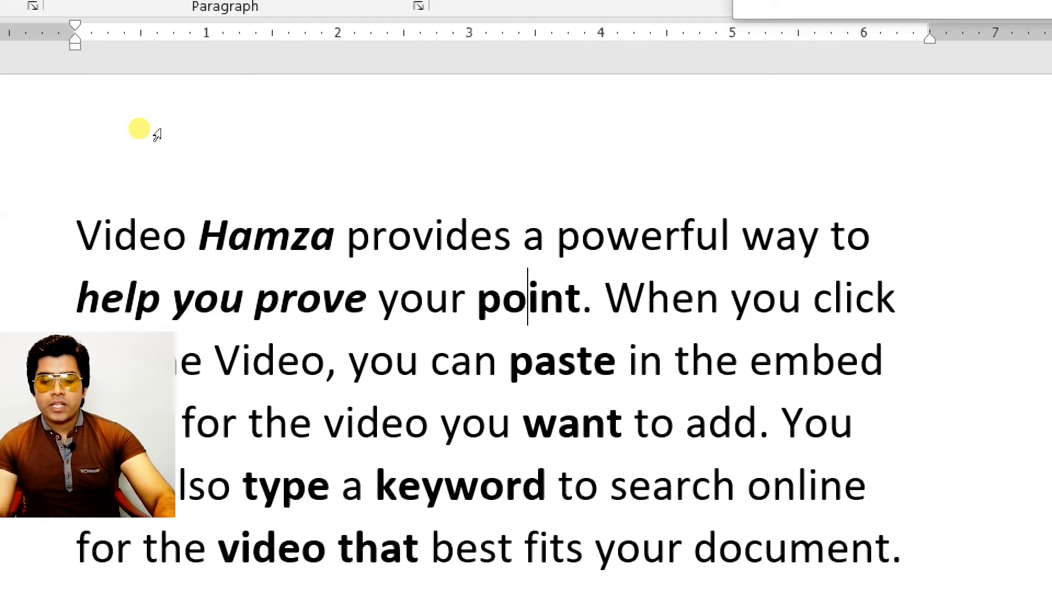
key("ctrl+i")
key("Down")
key("ctrl+i")
Step: Italicize the bold words "want" and "code" in the fourth line
key("Down")
key("Right")
key("Right")
key("ctrl+i")
key("Home")
key("Right")
key("ctrl+i")
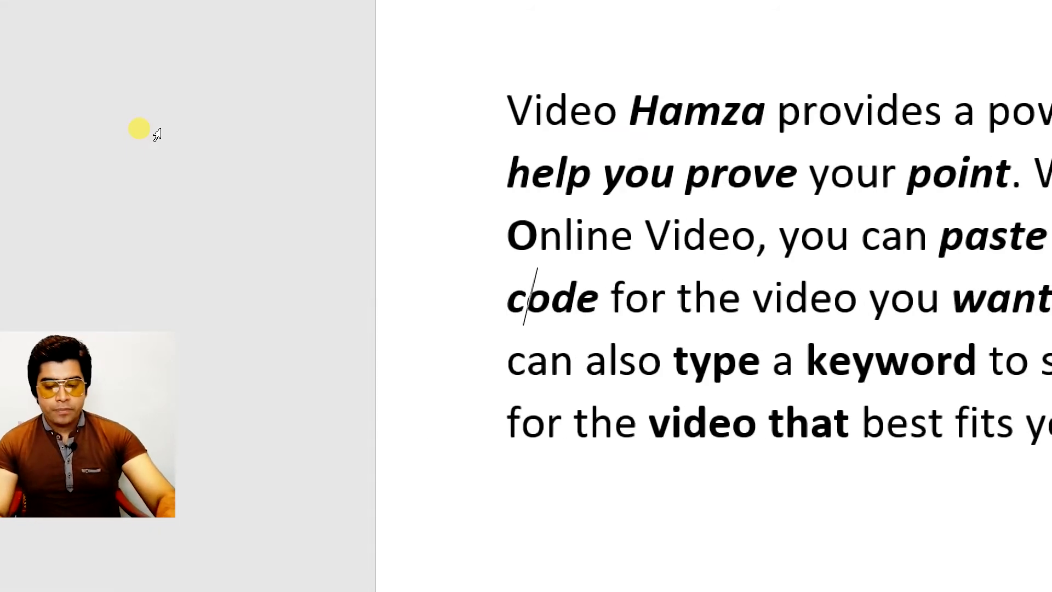
Step: Italicize the bold word "type" in the fifth line
key("Down")
key("Right")
key("Right")
key("Right")
key("Right")
key("Right")
key("Right")
key("Right")
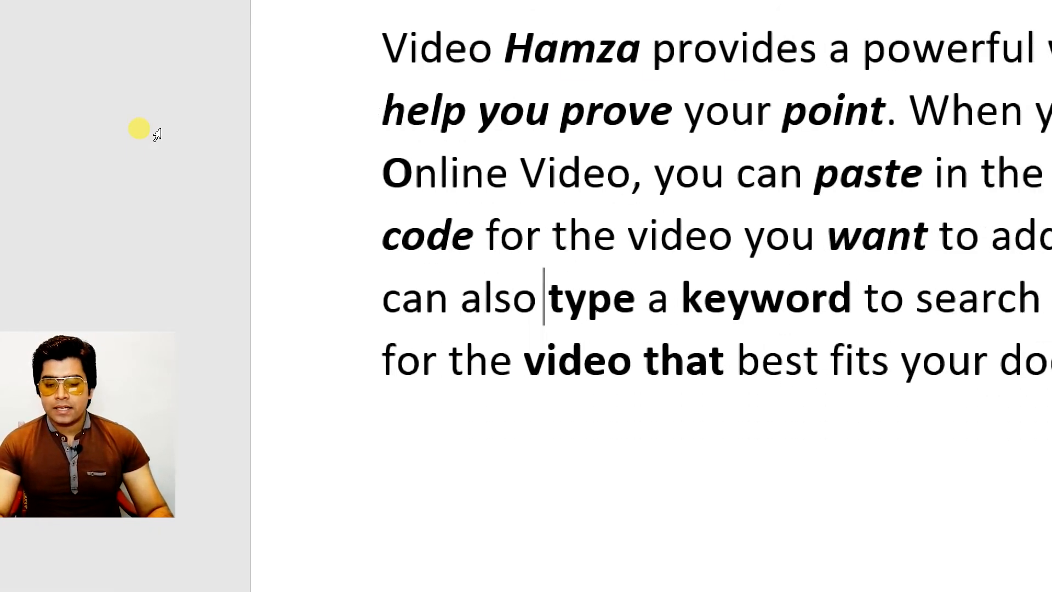
key("ctrl+i")
Step: Italicize the bold word "keyword" in the fifth line
key("Right")
key("Right")
key("Right")
key("Right")
key("Right")
key("Right")
key("Right")
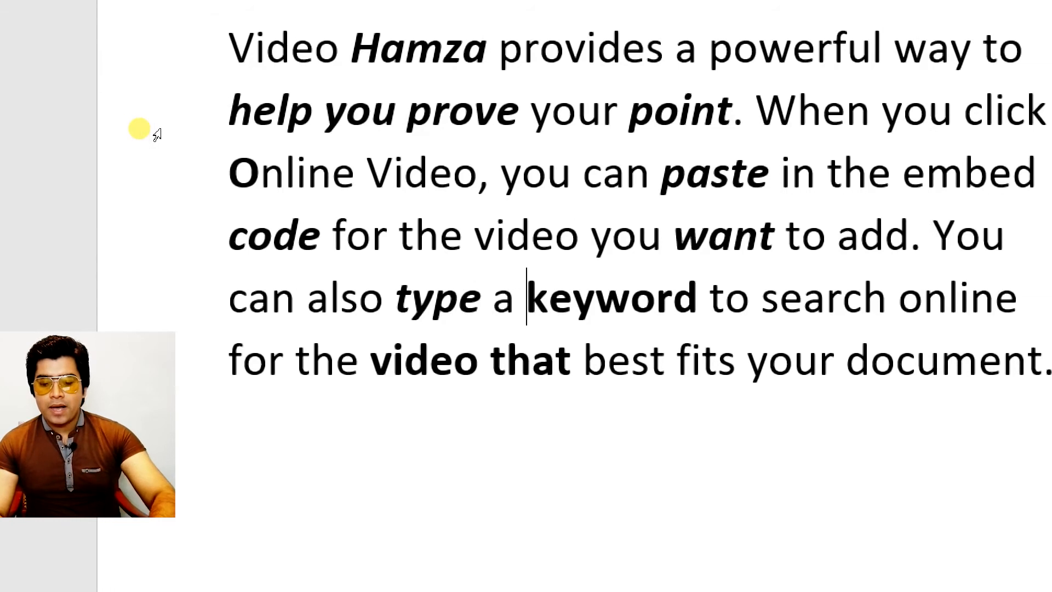
key("ctrl+i")
Step: Italicize the bold words "that" and "video" in the last line
key("Down")
key("Right")
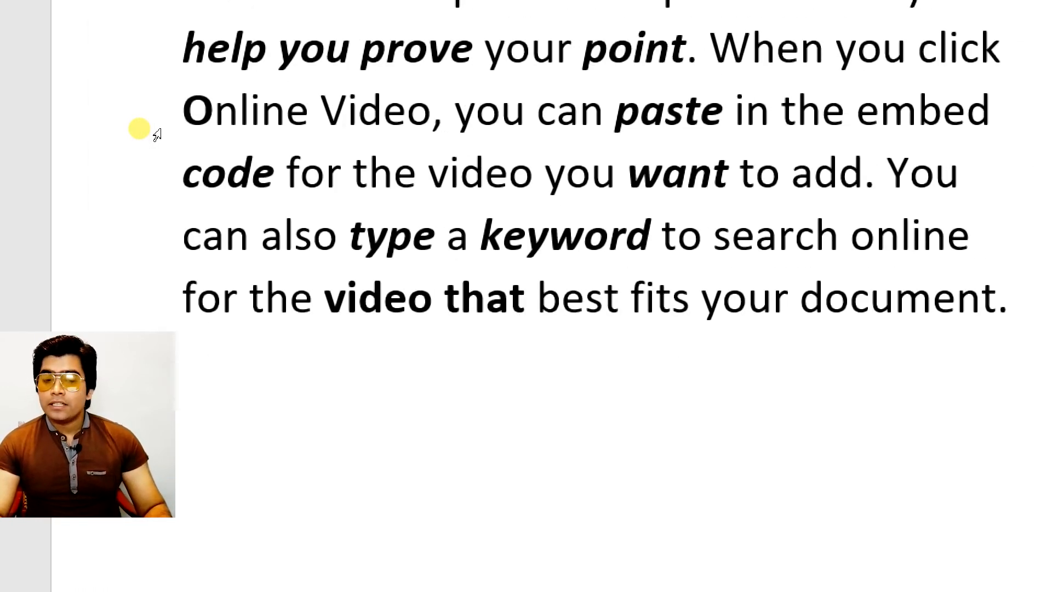
key("Left")
key("Left")
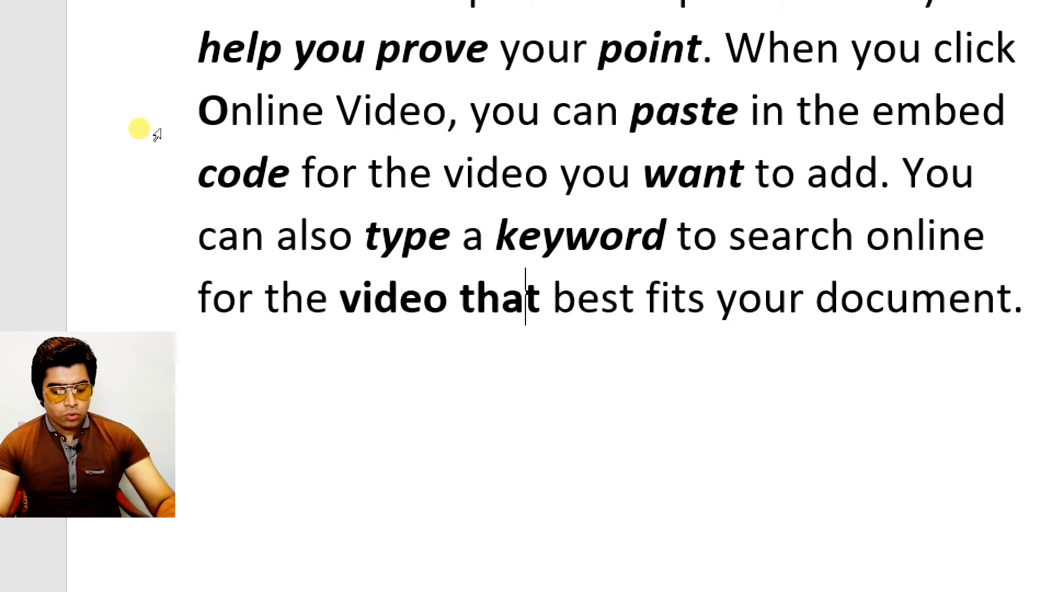
key("ctrl+i")
key("Left")
key("Left")
key("Left")
key("Left")
key("Left")
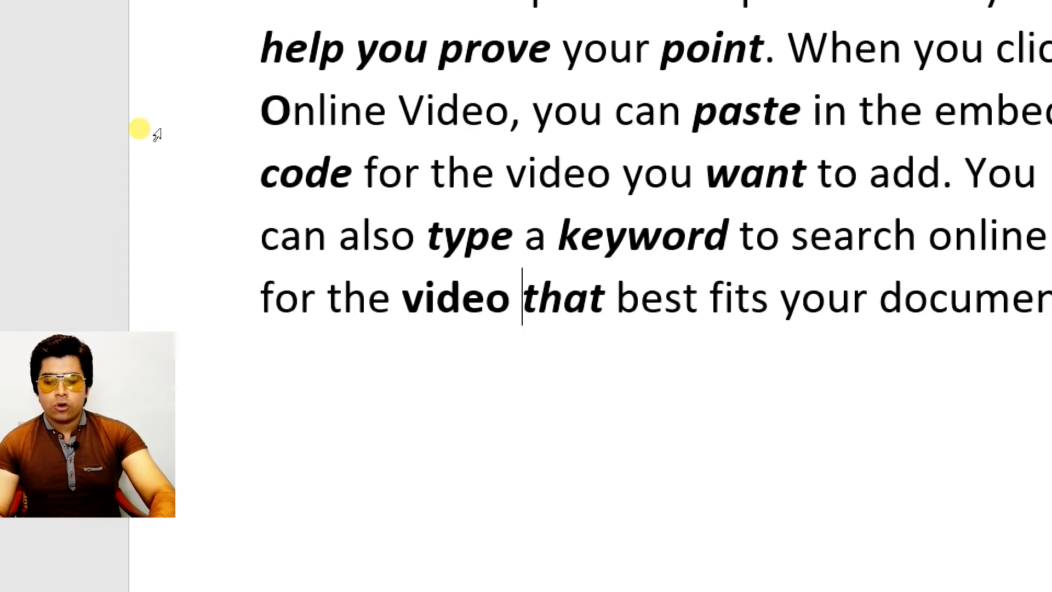
key("ctrl+i")
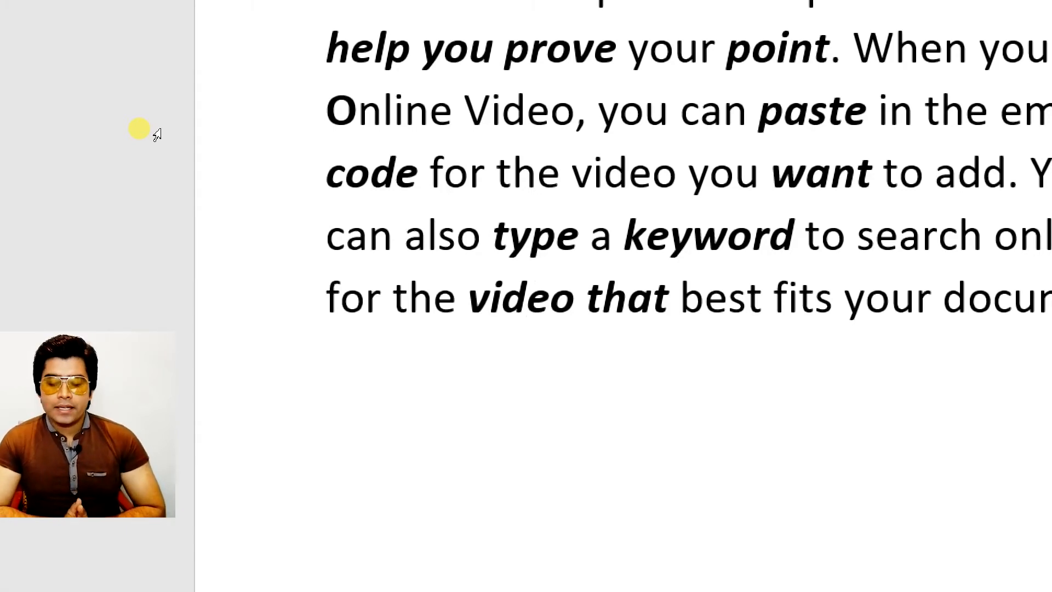
Step: Select the second word of the first line and open the underline style choices for it
key("ctrl+Home")
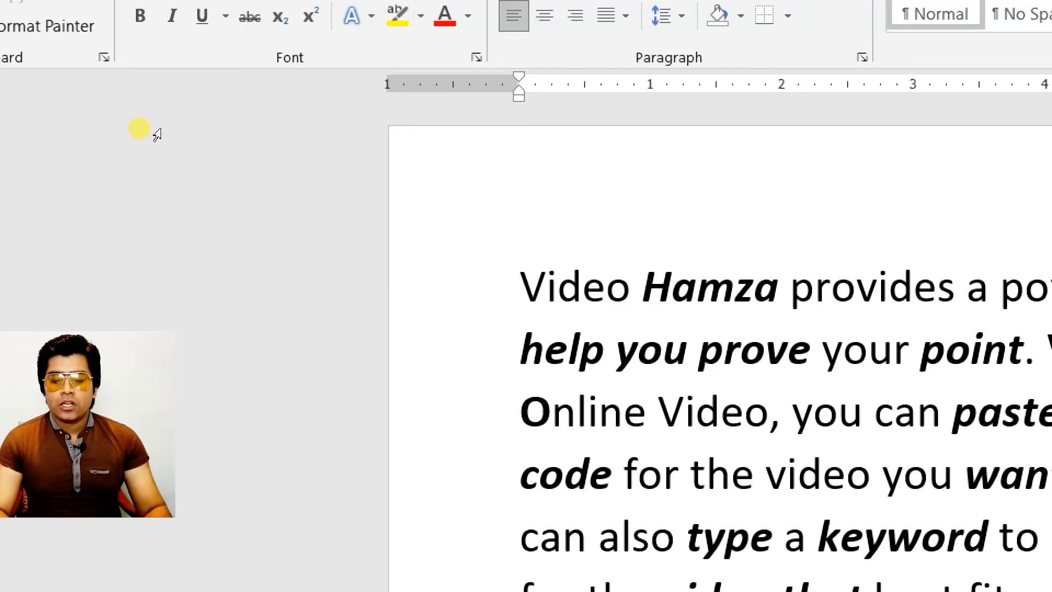
key("ctrl+Right")
key("shift+Right")
key("shift+Right")
key("shift+Right")
key("shift+Right")
key("shift+Right")
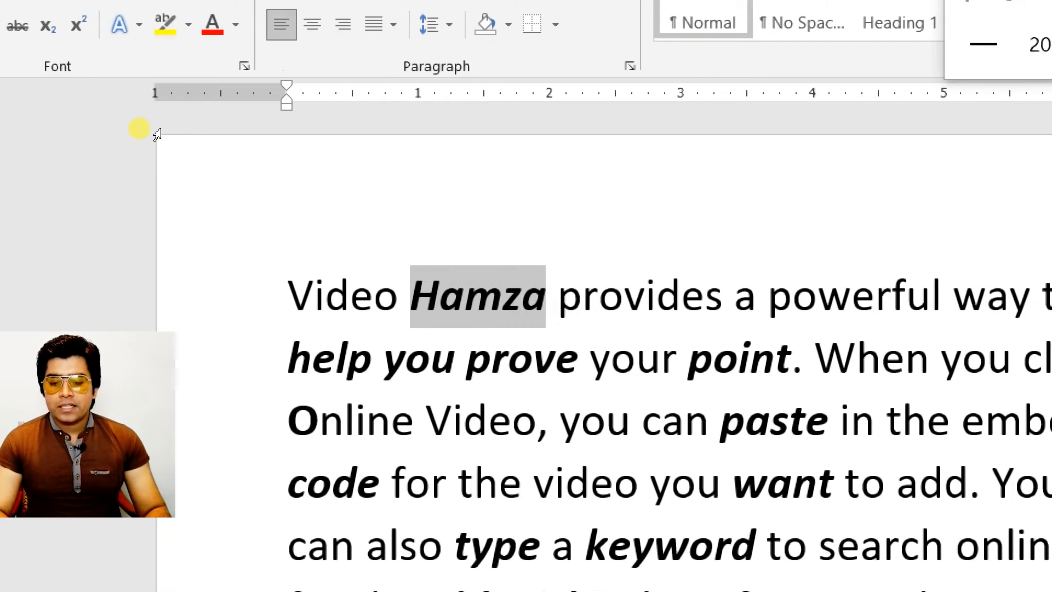
key("alt")
key("h")
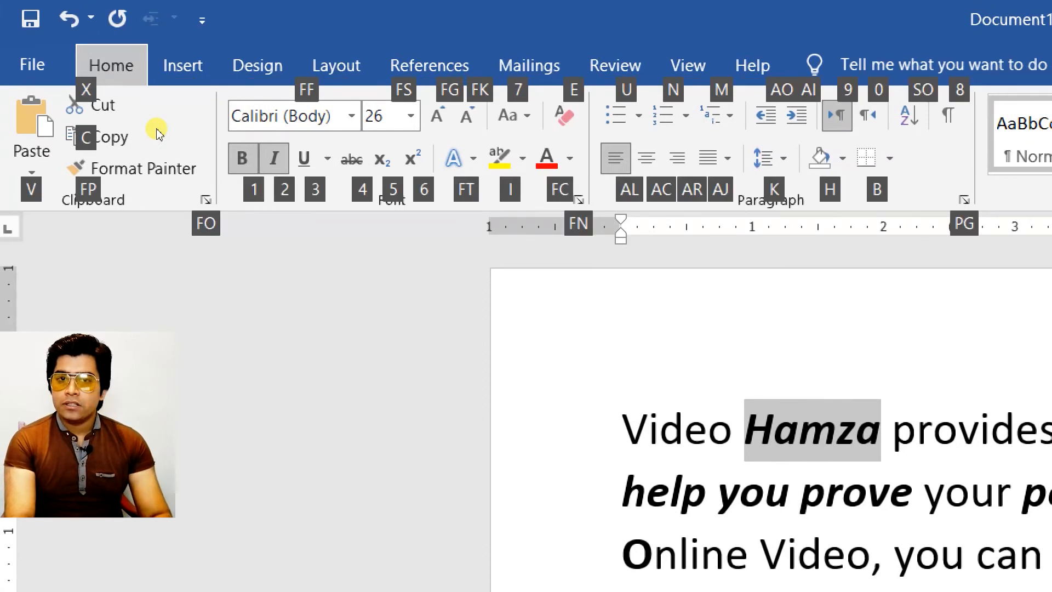
key("3")
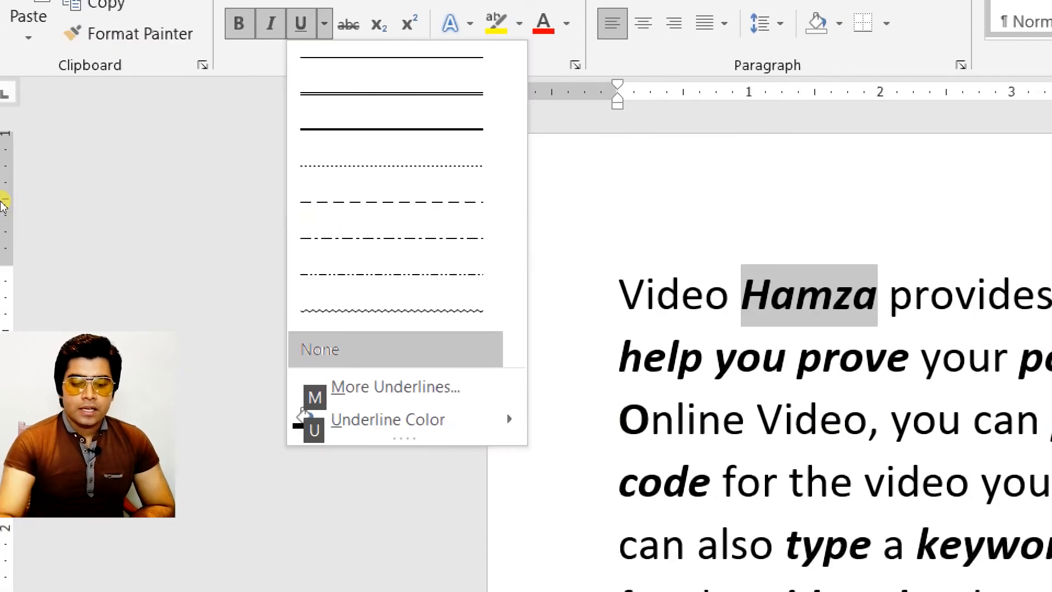
Step: Preview the double, dotted, dashed, dash-dot, dash-dot-dot and wavy underline styles on the selected word
key("Down")
key("Down")
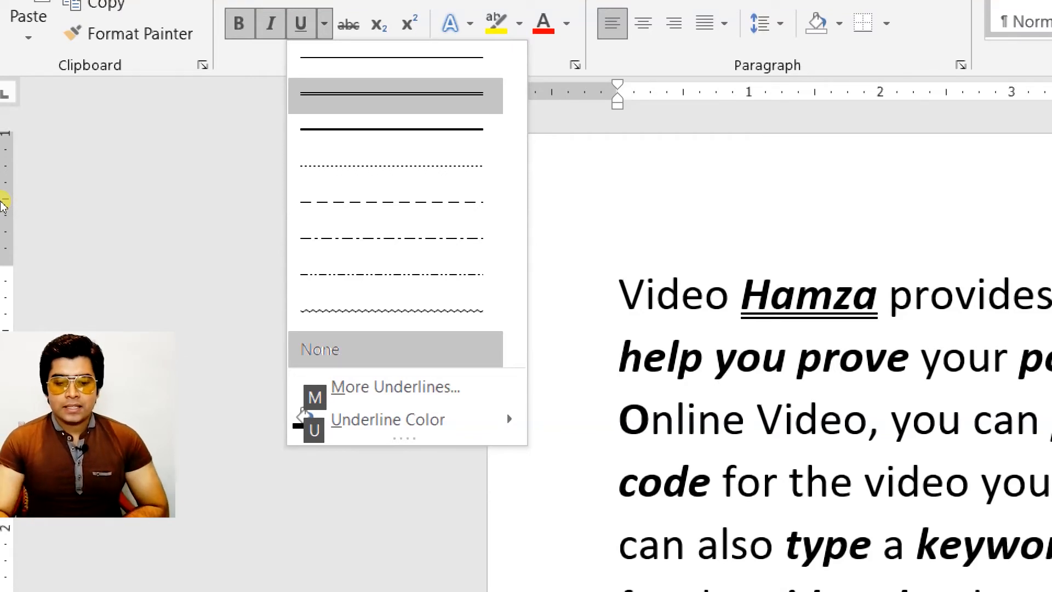
key("Down")
key("Down")
key("Down")
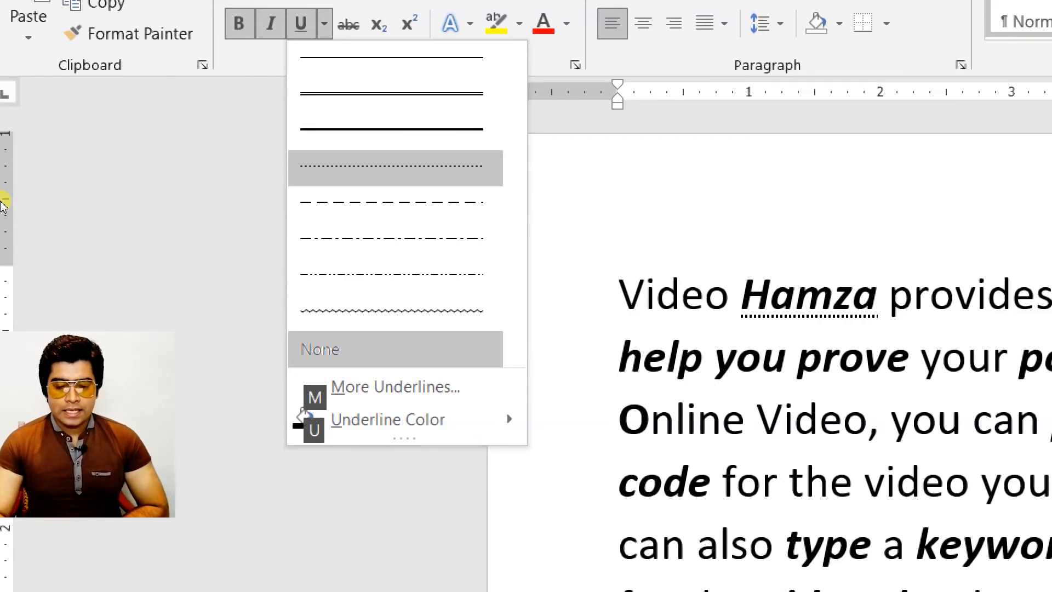
key("Down")
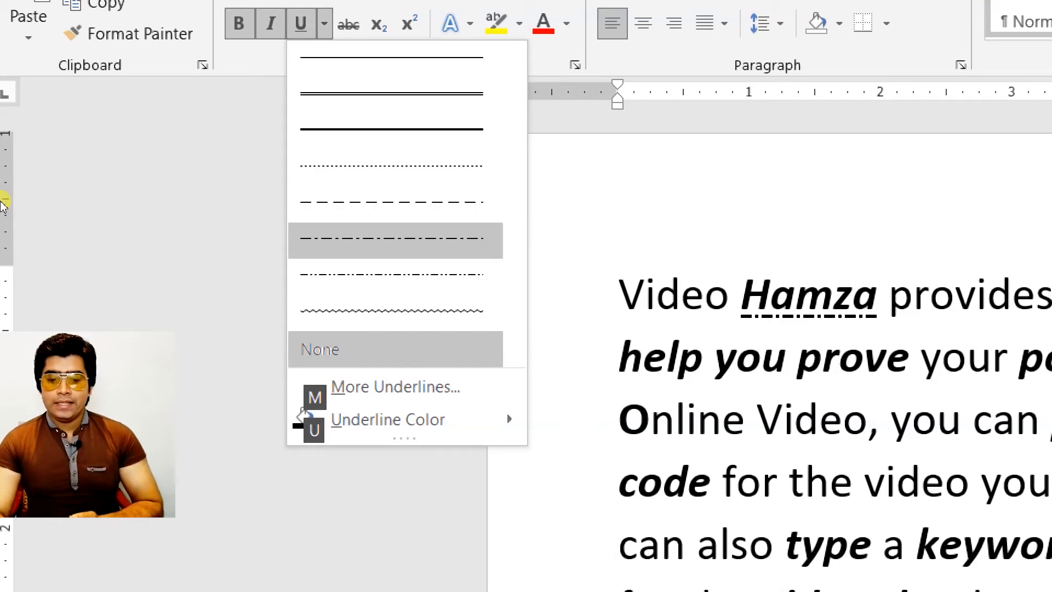
key("Down")
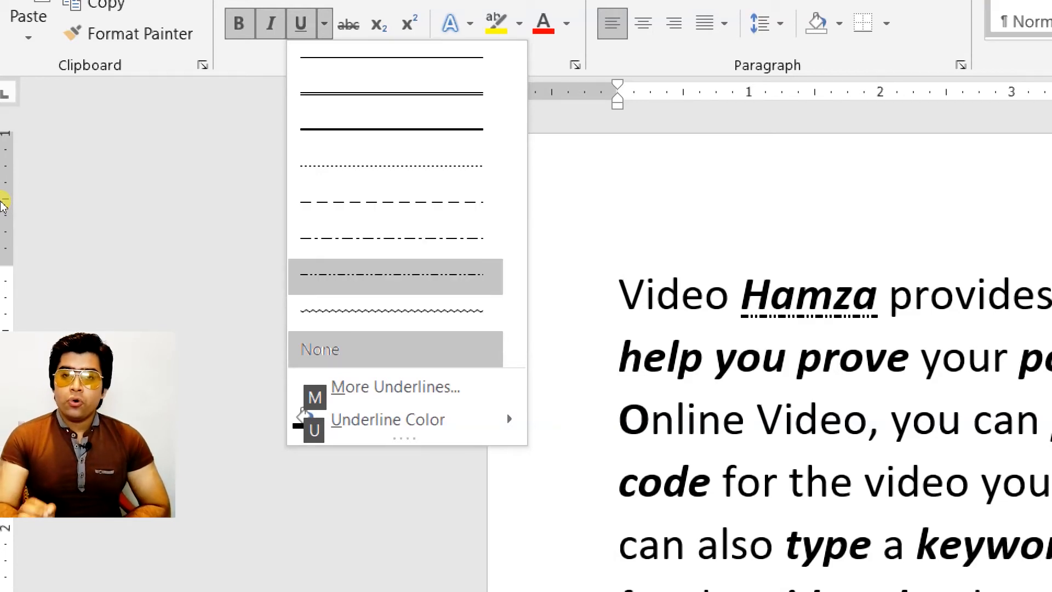
key("Down")
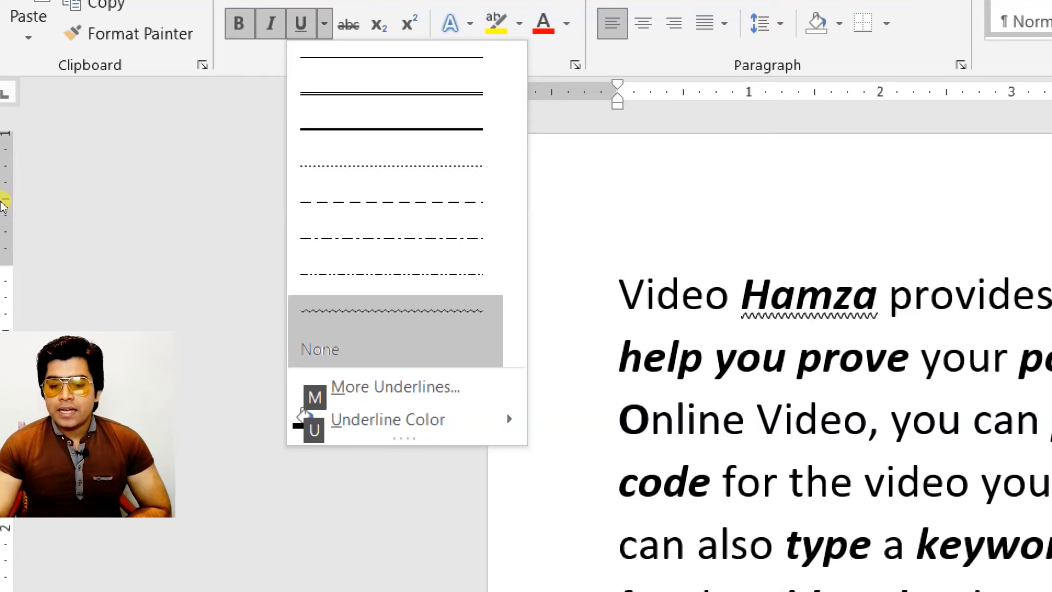
key("Up")
key("Up")
key("Up")
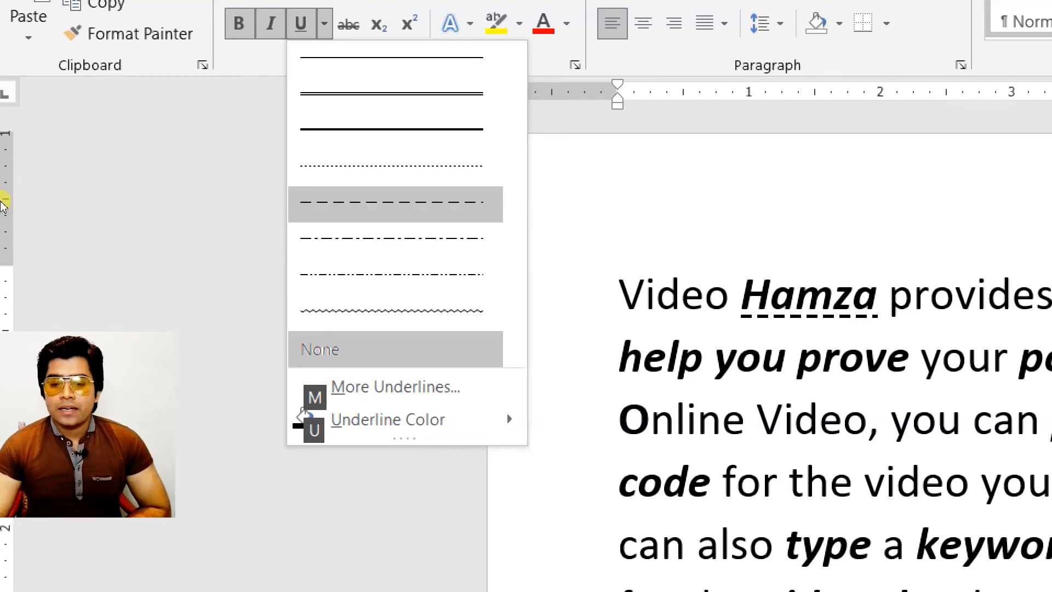
key("Up")
key("Up")
key("Up")
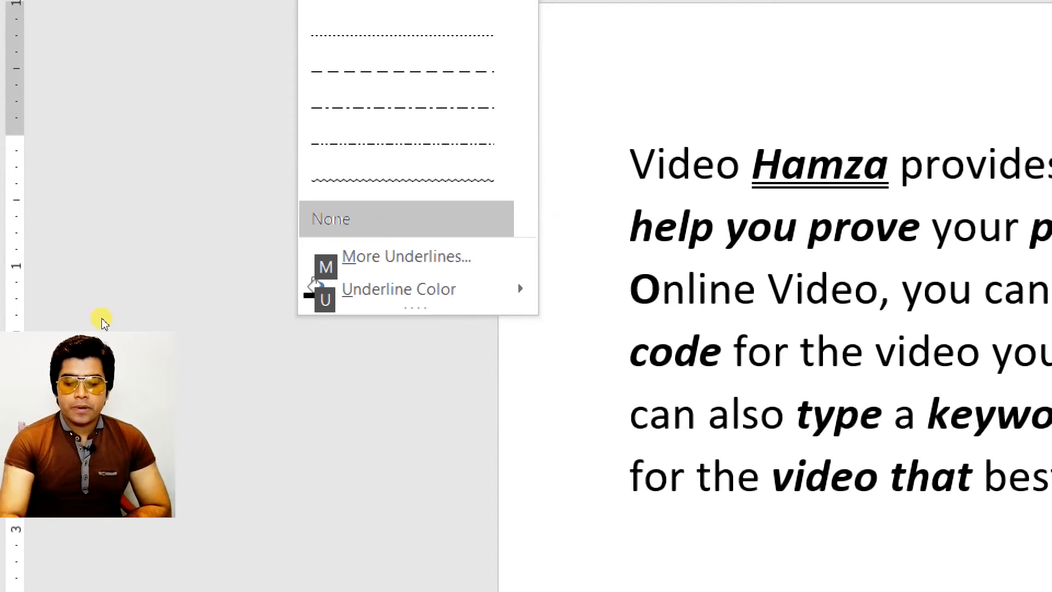
Step: Open the additional underline settings for the selected word and preview the listed styles from Words only through the wavy ones
key("Return")
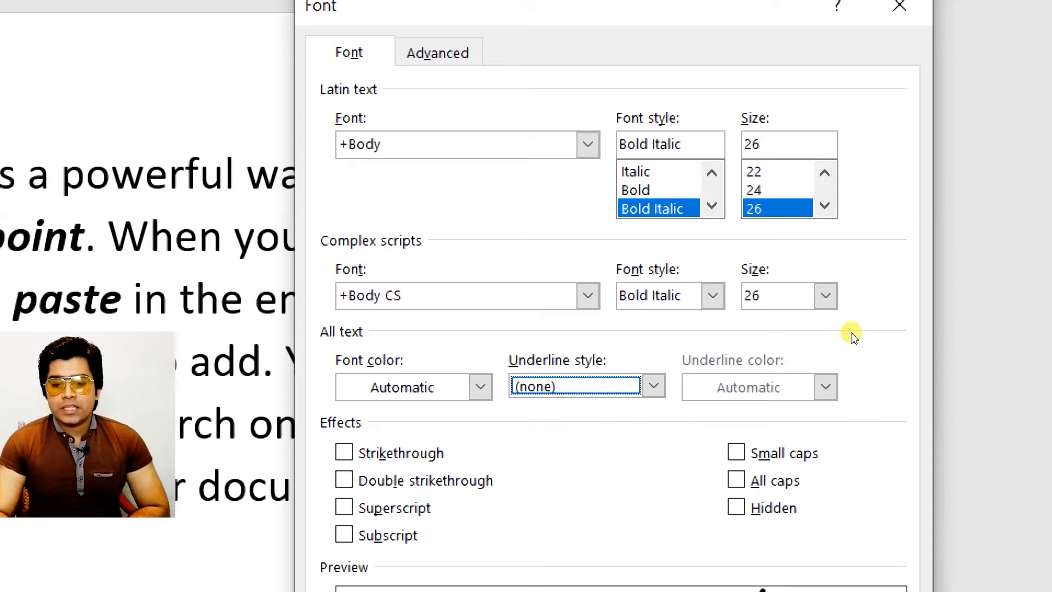
key("alt+Down")
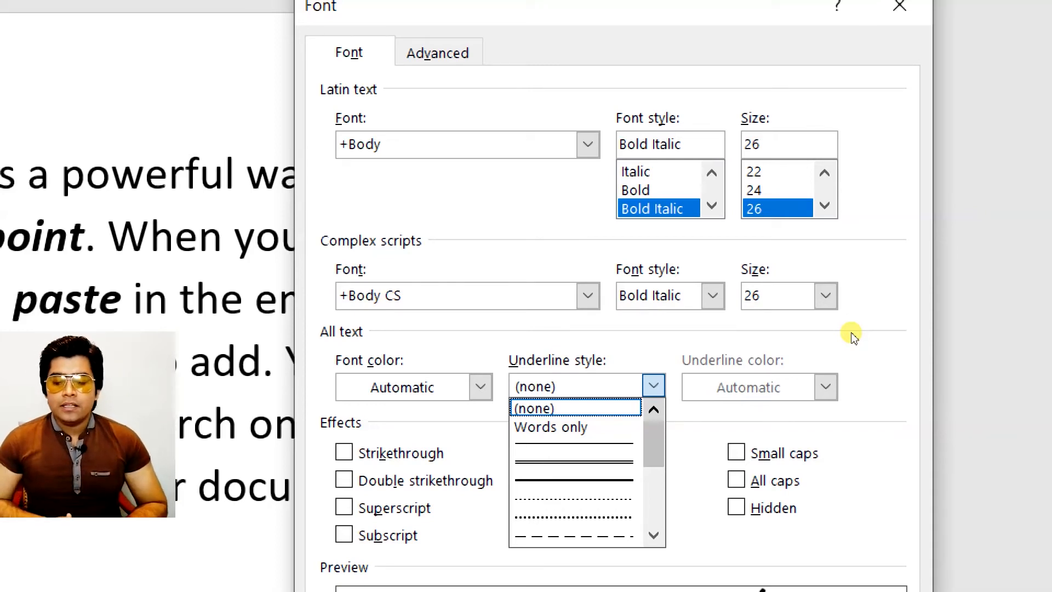
key("Down")
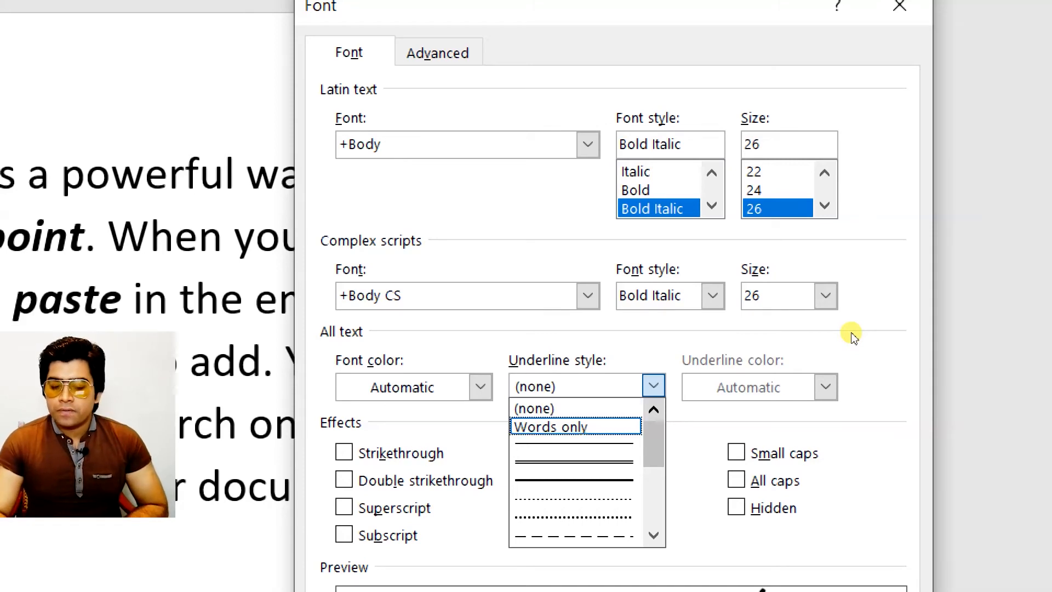
key("Down")
key("Down")
key("Down")
key("Down")
key("Down")
key("Down")
key("Down")
key("Down")
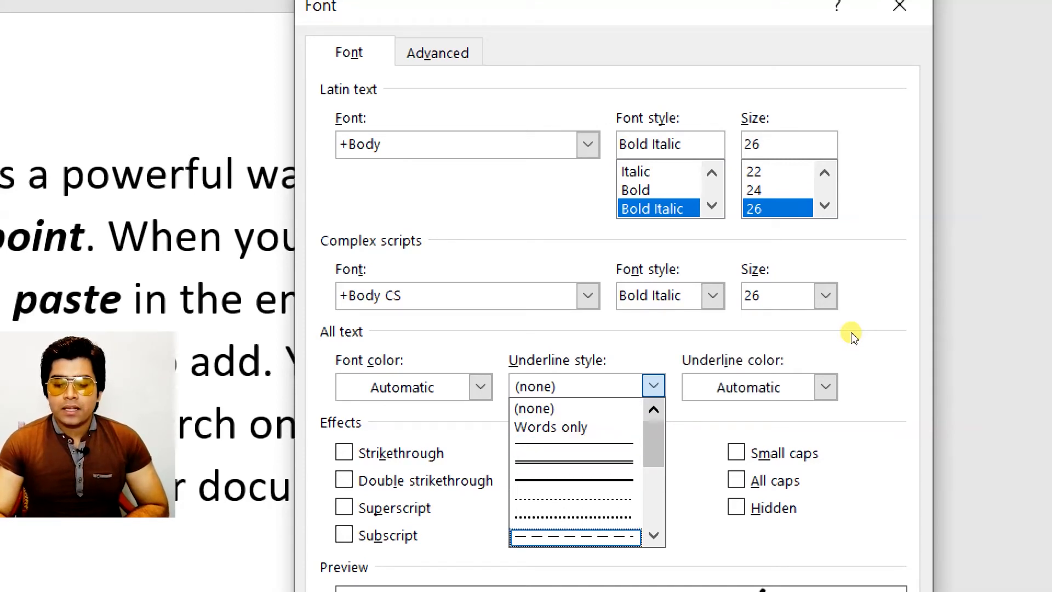
key("Up")
key("Up")
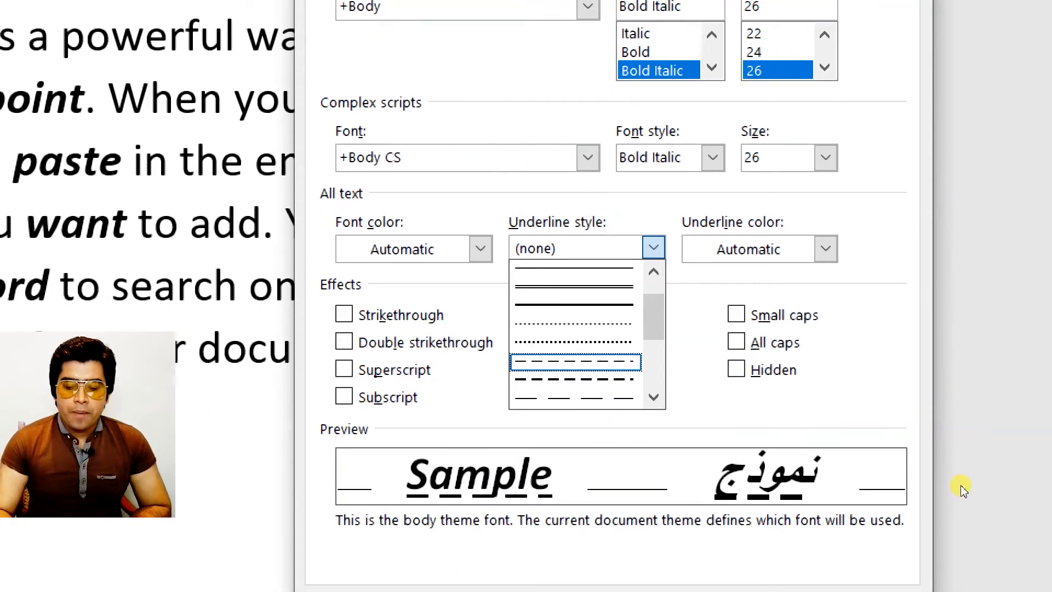
key("Down")
key("Down")
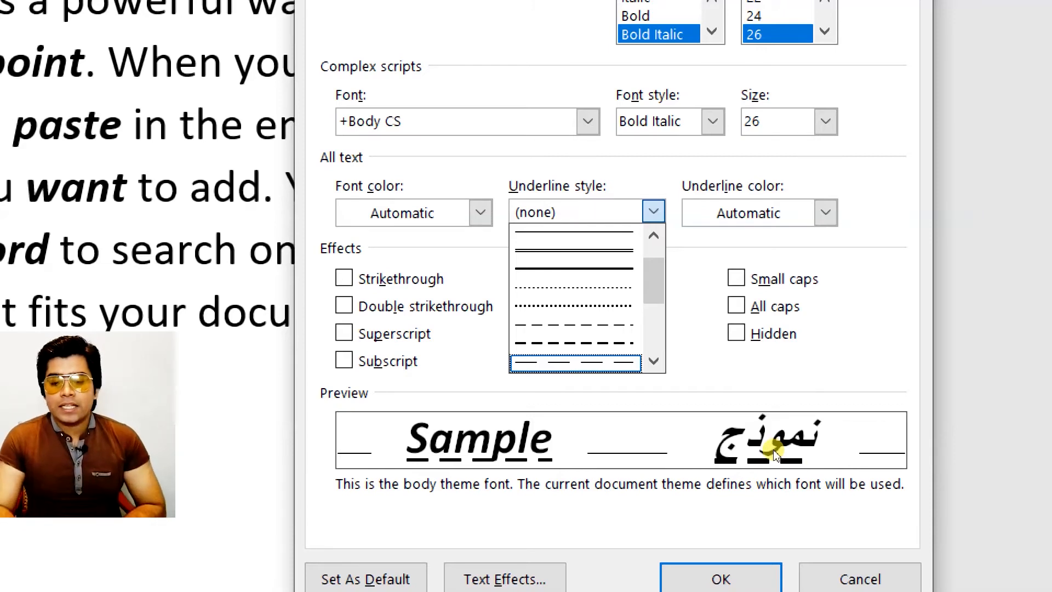
key("Down")
key("Down")
key("Down")
key("Down")
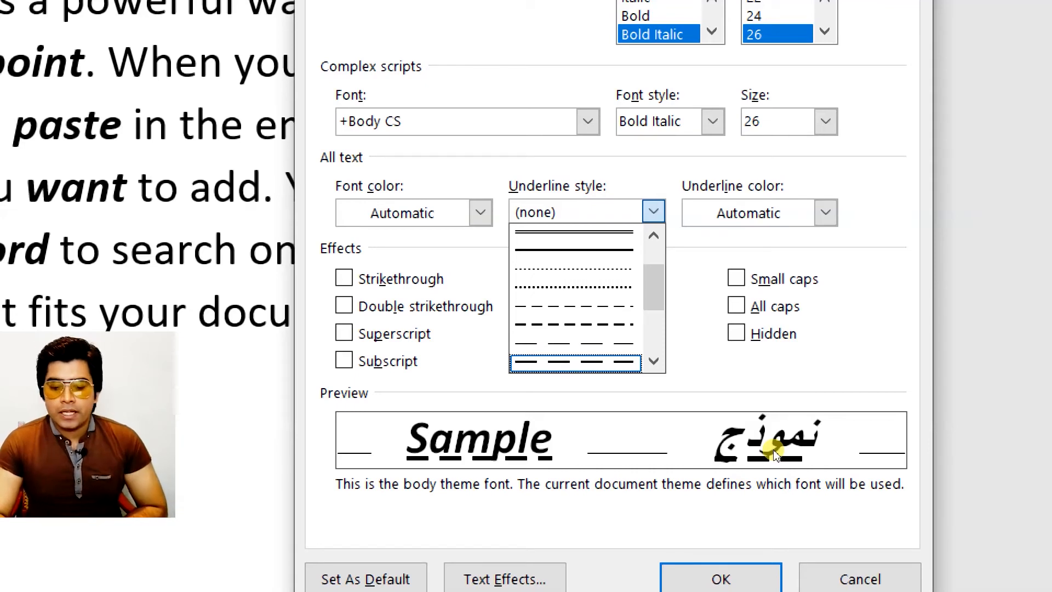
key("Down")
key("Down")
key("Down")
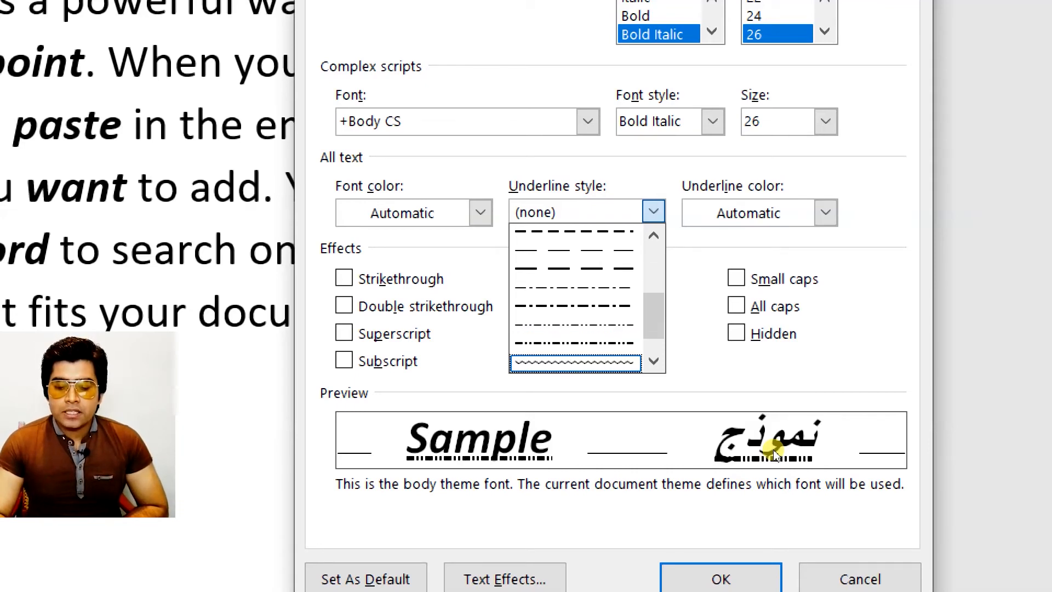
Step: Preview the underline styles again in reverse order, from the wavy lines back to Words only, comparing the double and thick lines
key("Up")
key("Up")
key("Up")
key("Up")
key("Up")
key("Up")
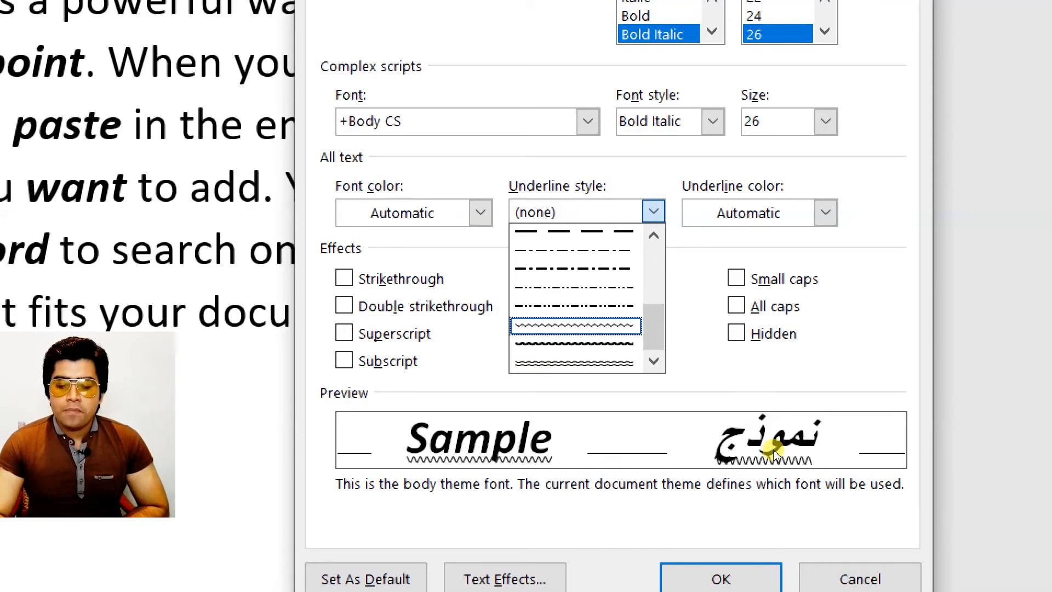
key("Up")
key("Up")
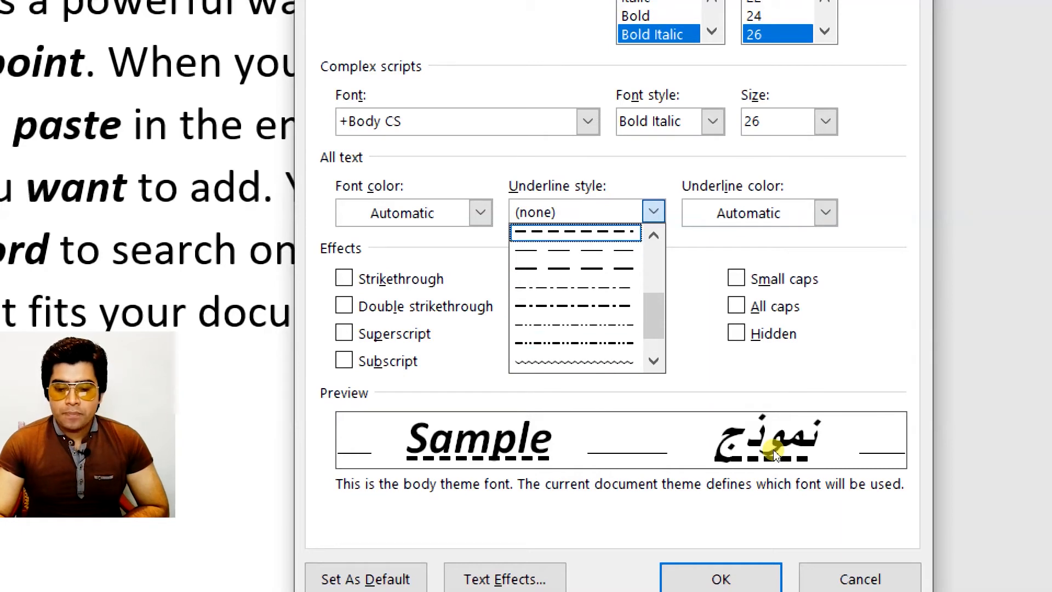
key("Up")
key("Up")
key("Up")
key("Up")
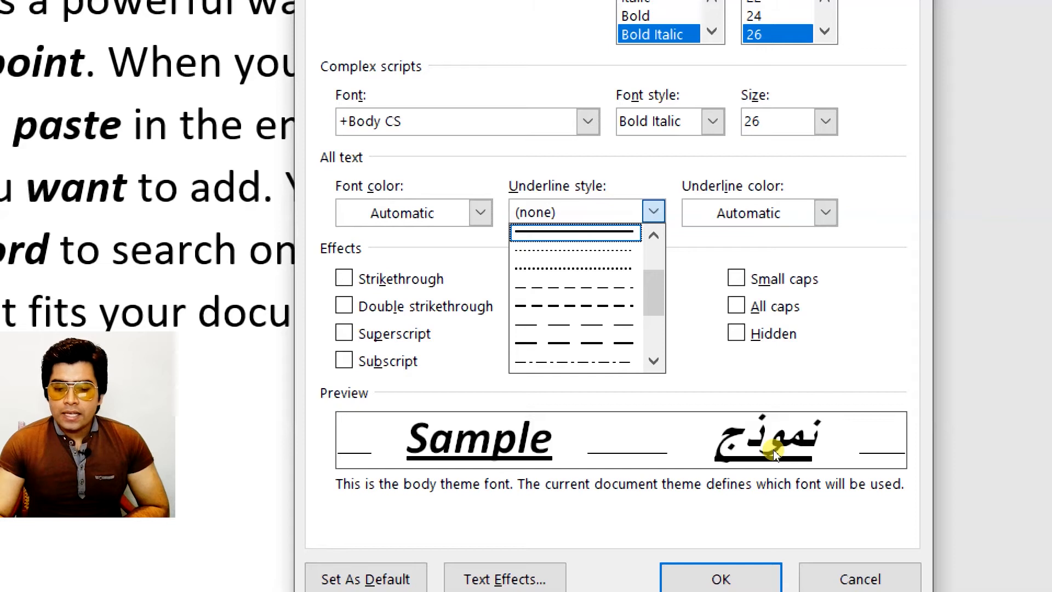
key("Up")
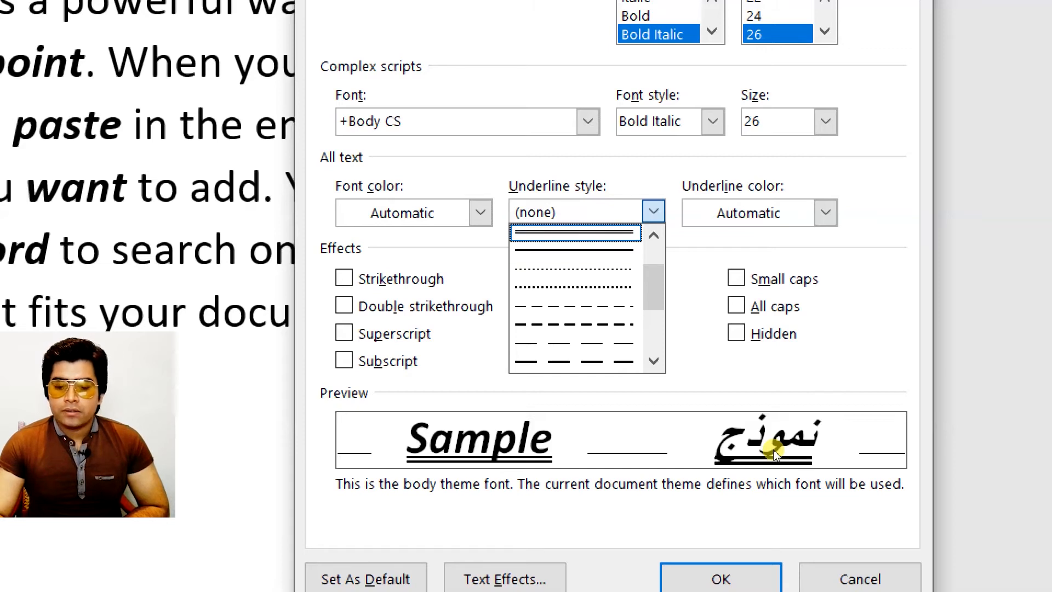
key("Up")
key("Up")
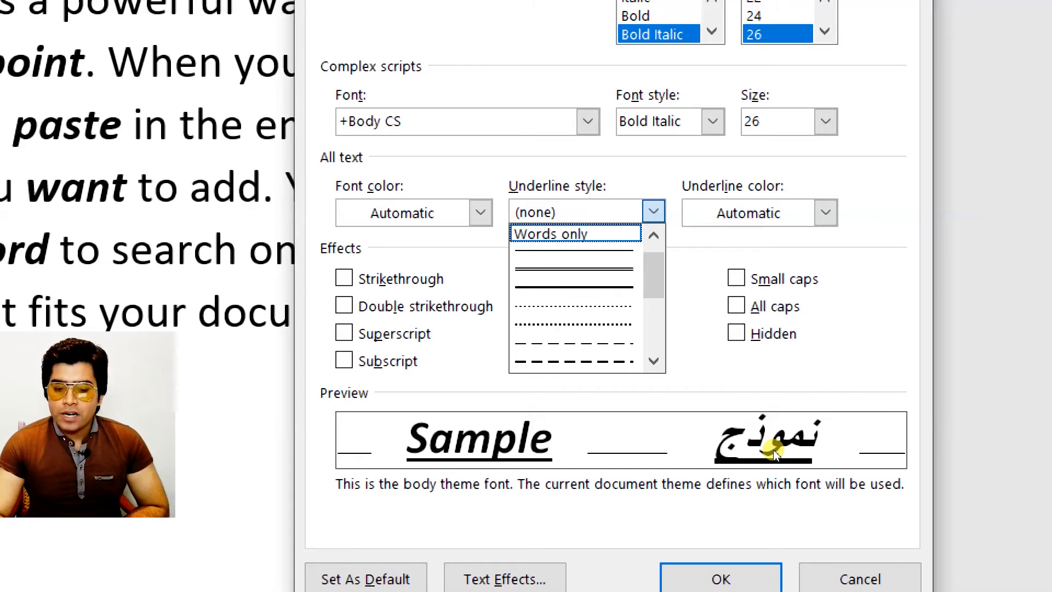
key("Down")
key("Down")
key("Down")
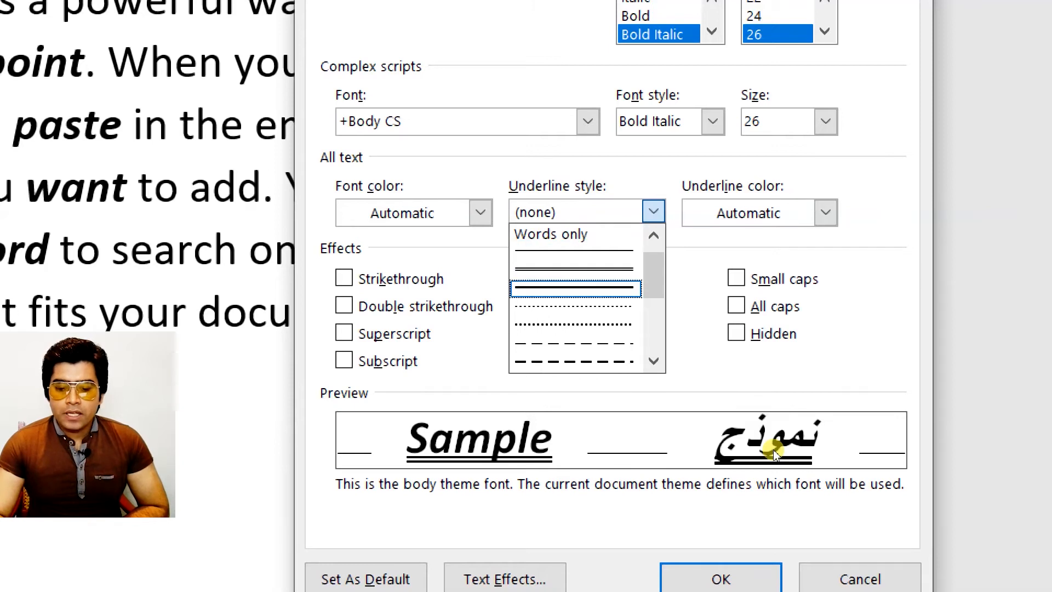
key("Up")
key("Up")
key("Up")
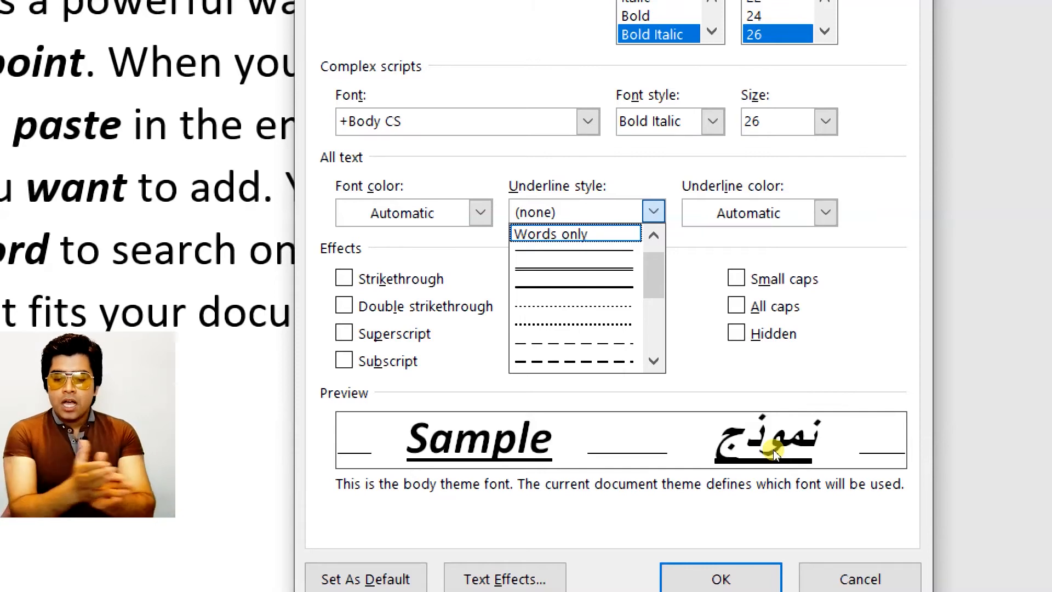
Step: Apply the thick dashed underline style to the selected second word of the first line
key("Down")
key("Down")
key("Down")
key("Down")
key("Down")
key("Down")
key("Down")
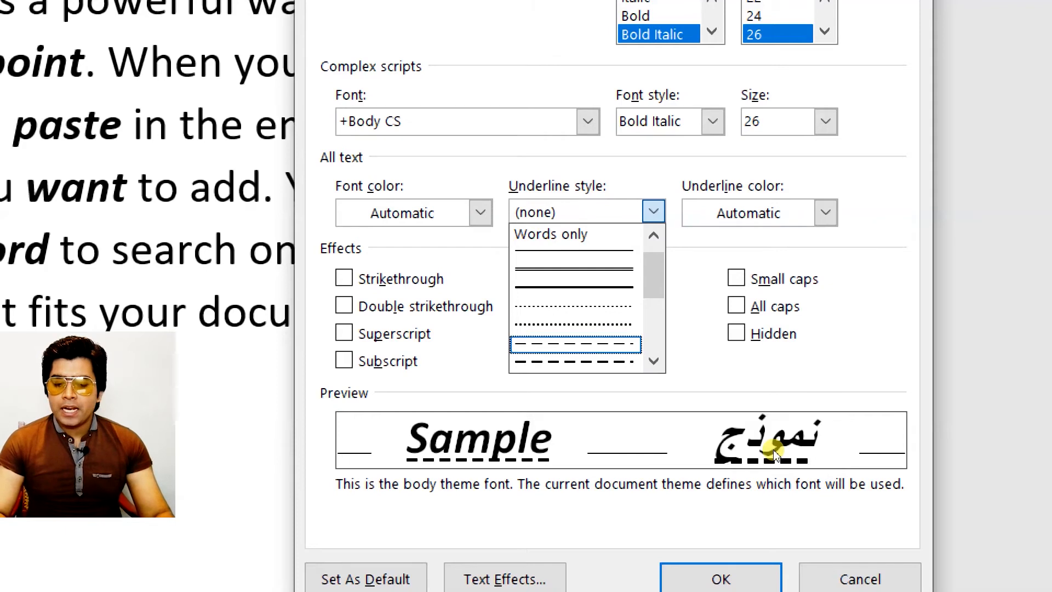
key("Return")
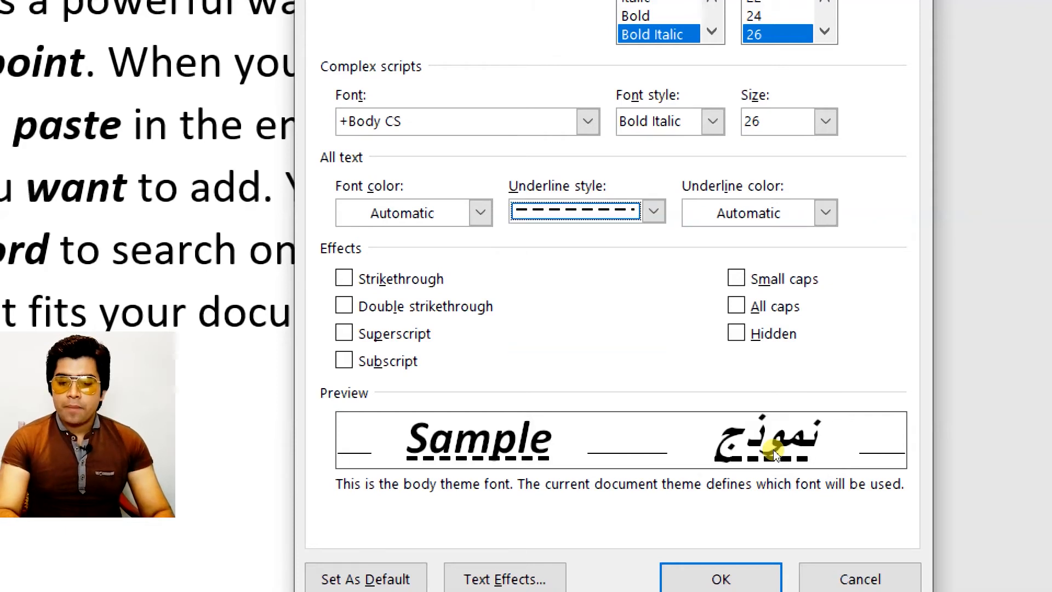
key("Return")
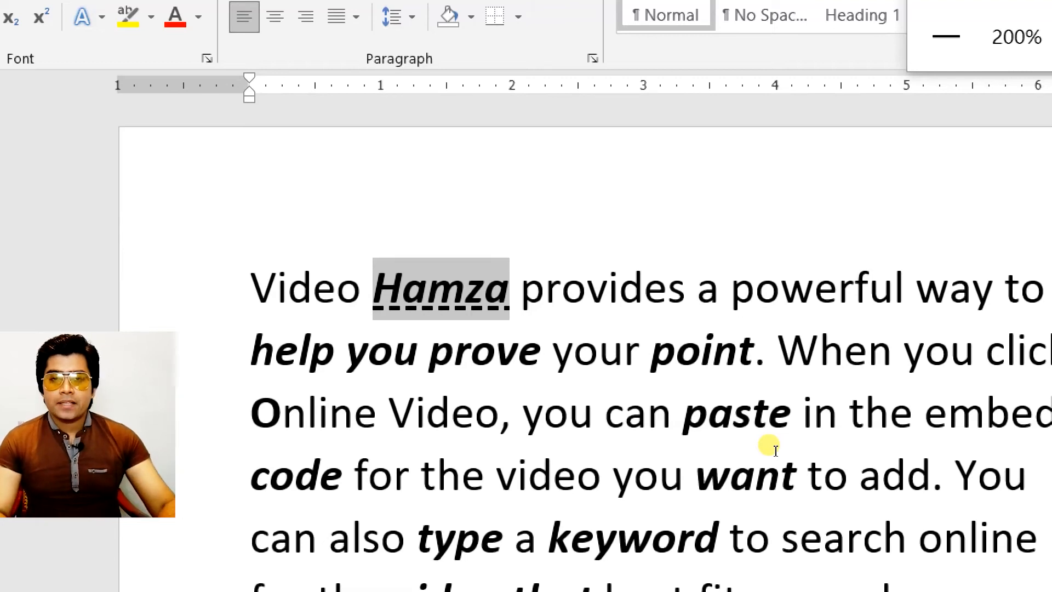
Step: Select the words "provides a powerful" in the first line
key("Right")
key("Home")
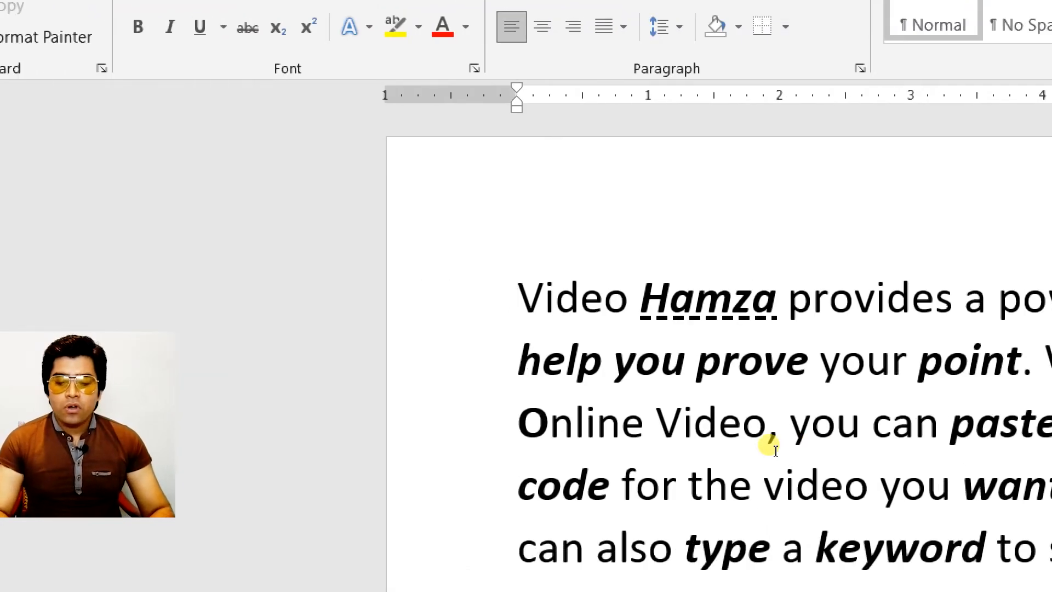
key("ctrl+Right")
key("ctrl+Right")
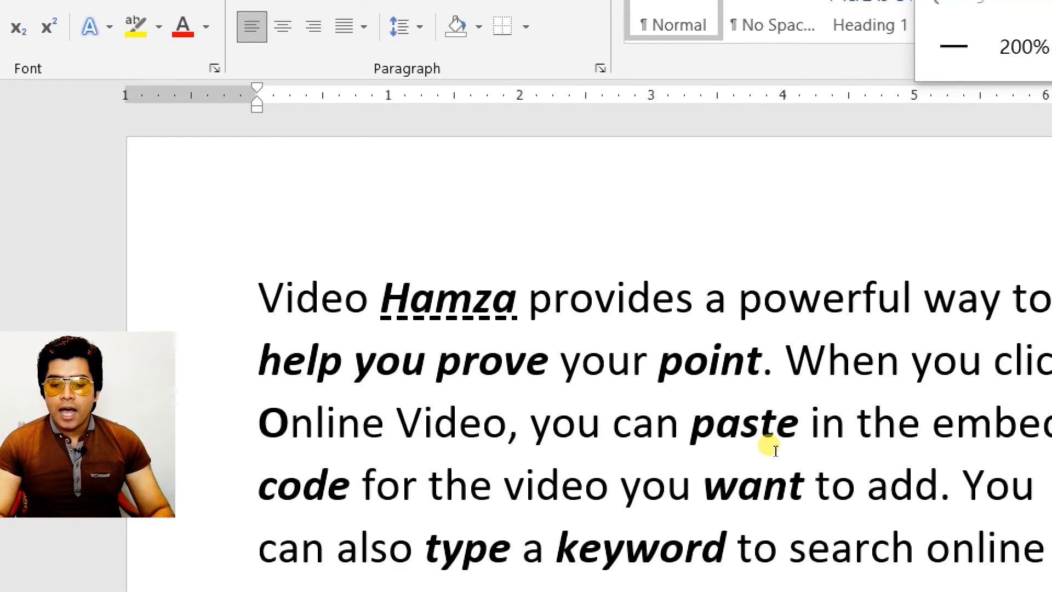
key("shift+Right")
key("shift+Right")
key("shift+Right")
key("shift+Right")
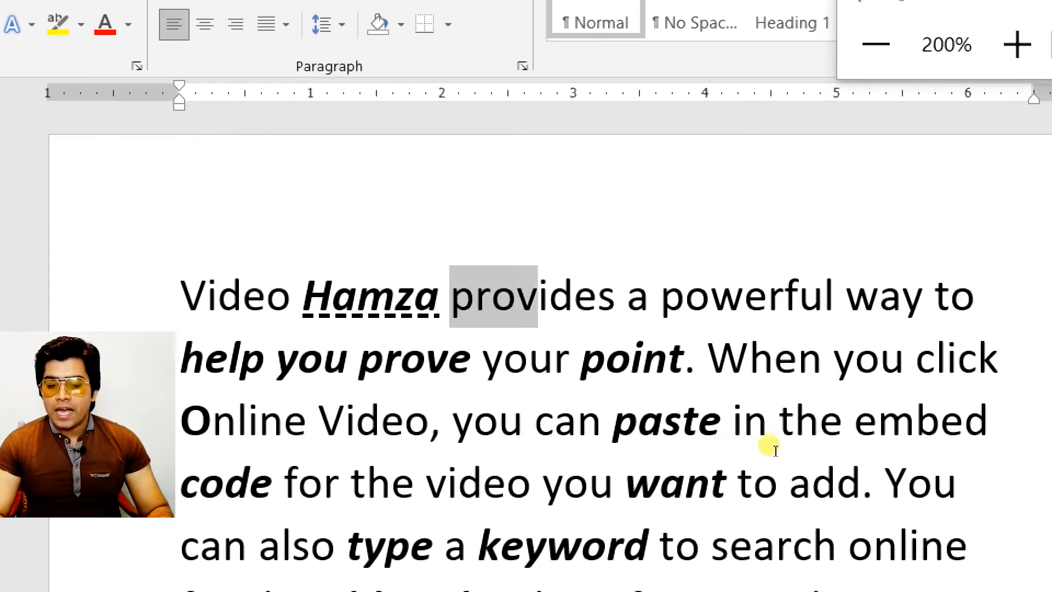
key("shift+Right")
key("shift+Right")
key("shift+Right")
key("shift+Right")
key("shift+Right")
key("shift+Right")
key("shift+Right")
key("shift+Right")
key("shift+Right")
key("shift+Right")
key("shift+Right")
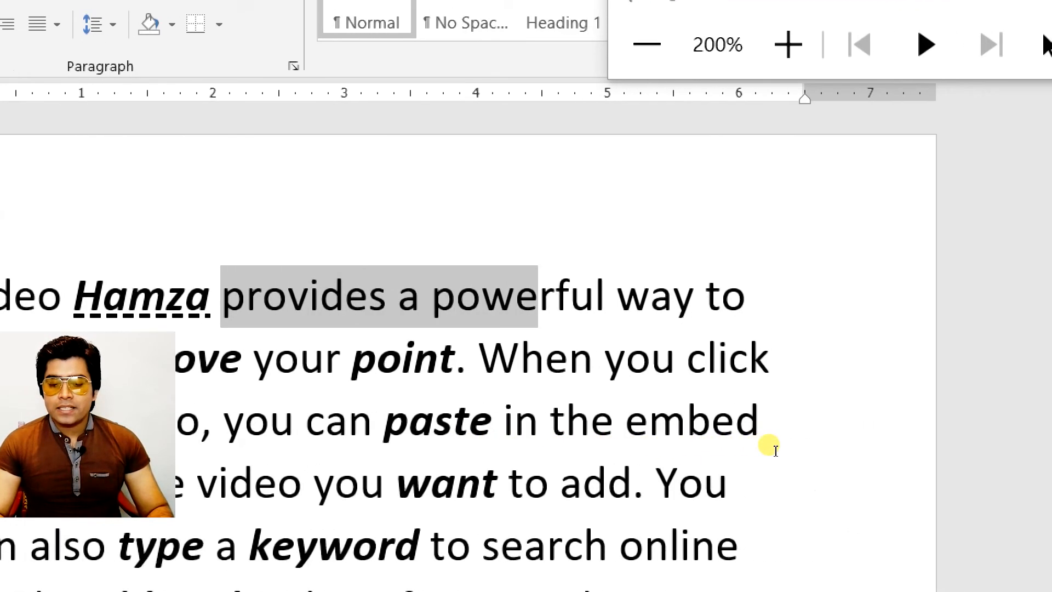
key("shift+Right")
key("shift+Right")
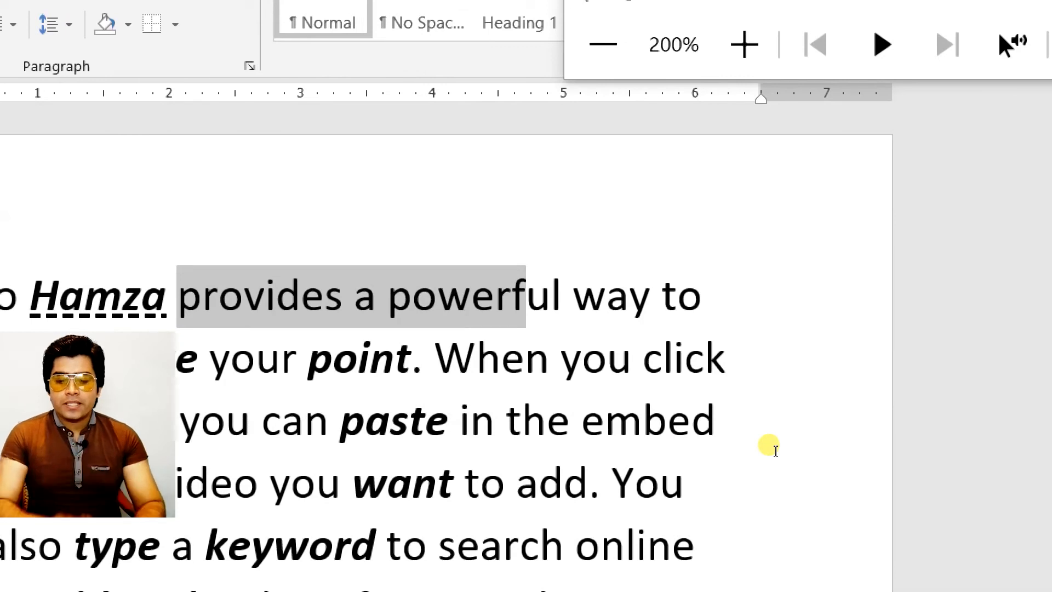
key("shift+Right")
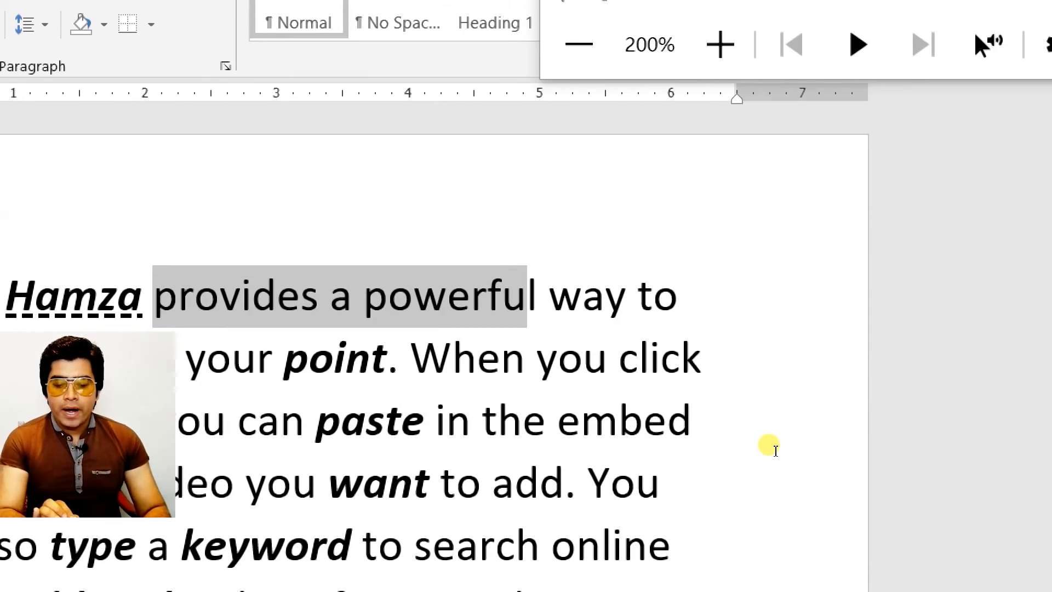
key("shift+Right")
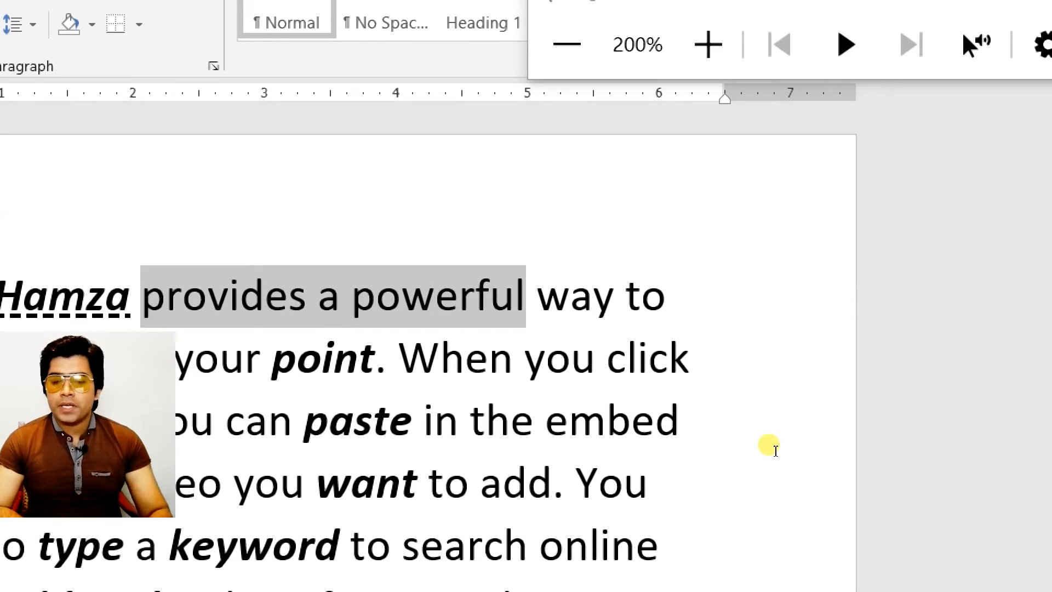
Step: Apply the Words only underline style to the selected words "provides a powerful" and clear the selection
key("alt")
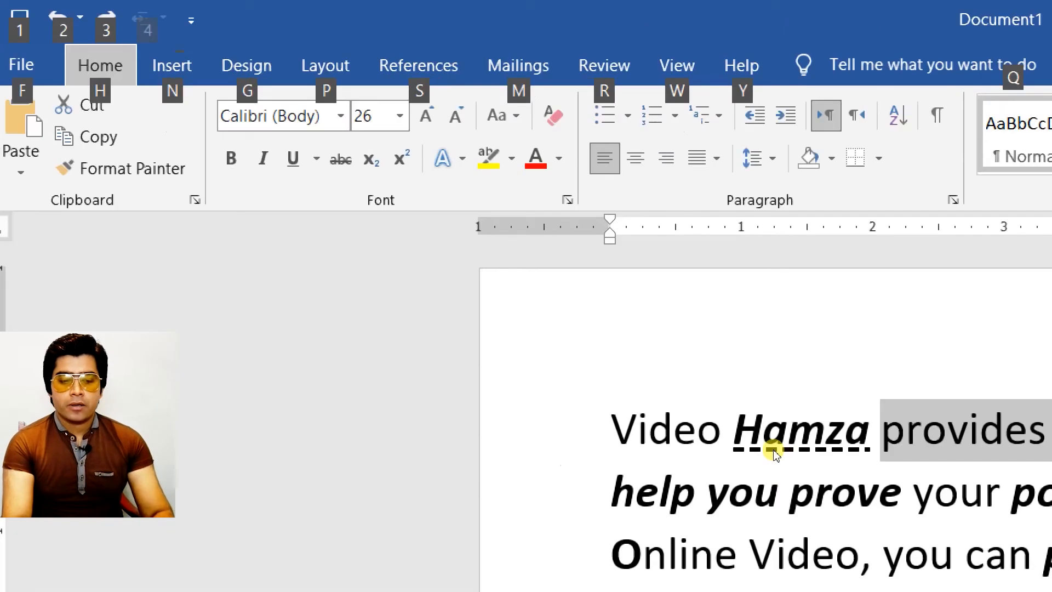
key("h")
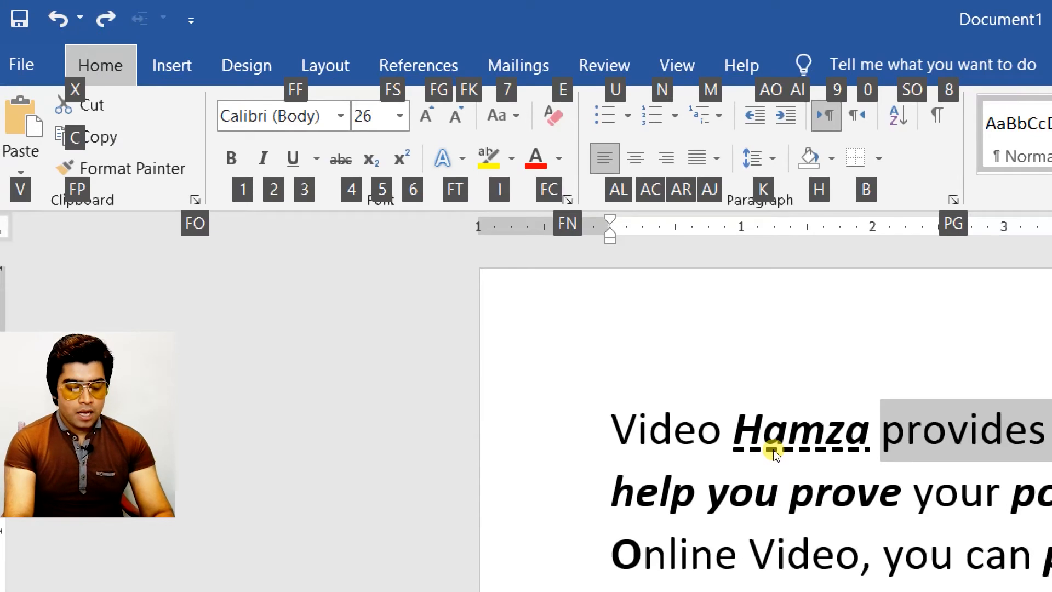
key("3")
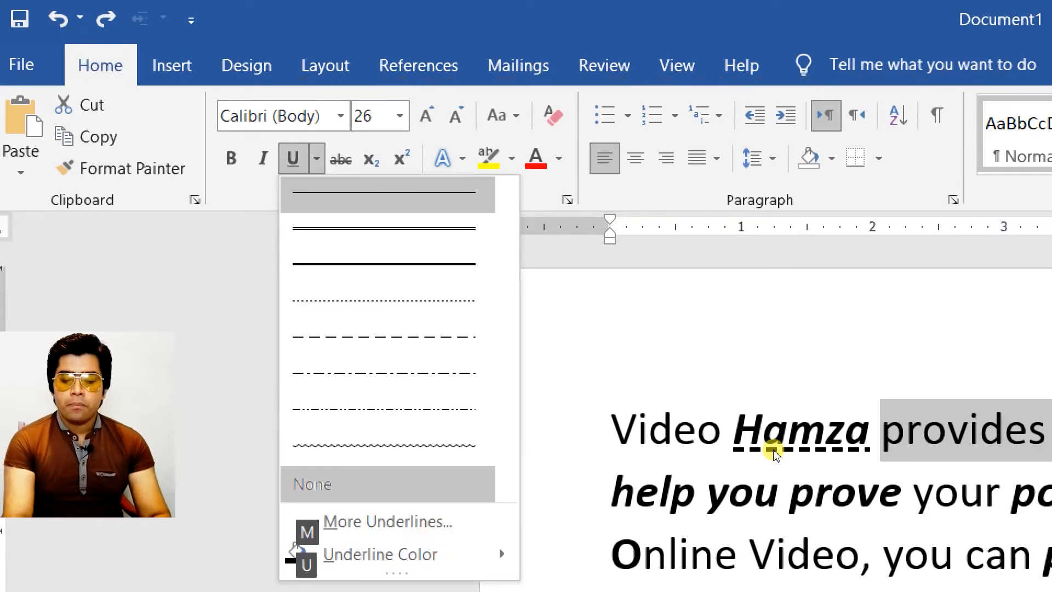
key("m")
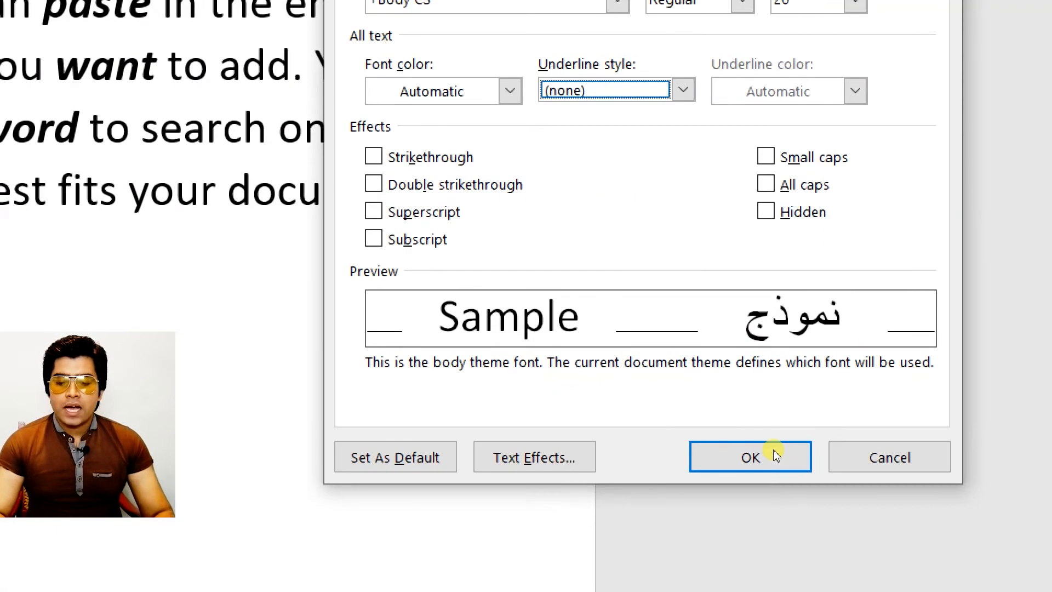
key("alt+Down")
key("Down")
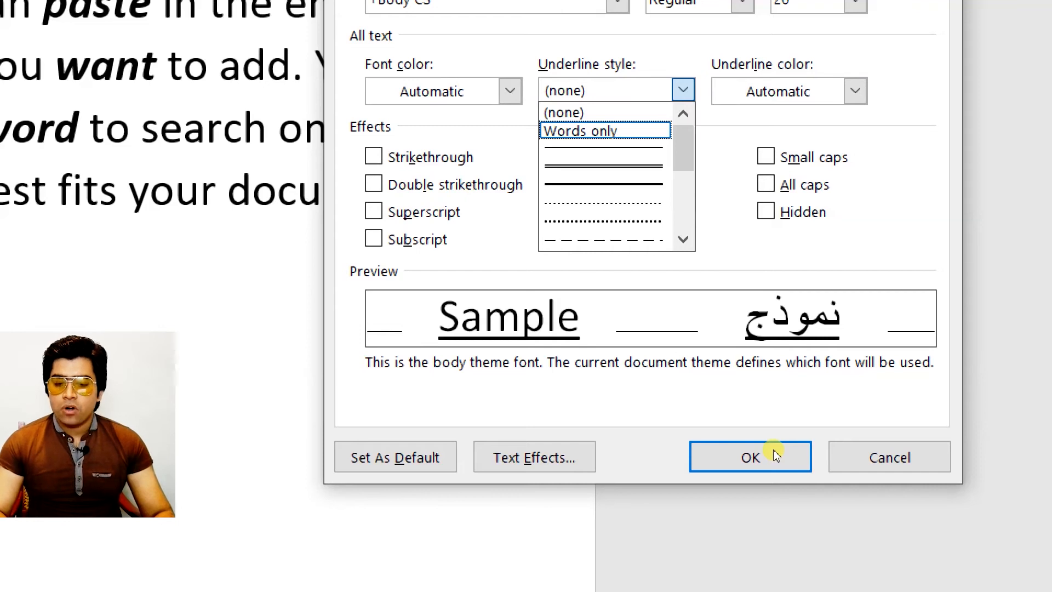
key("Return")
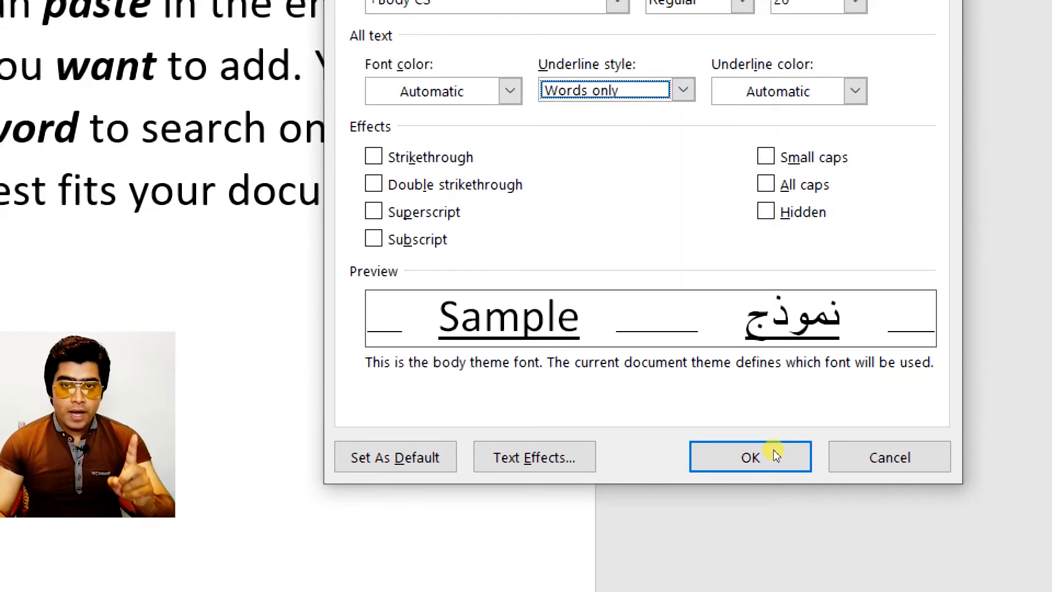
left_click(777, 455)
key("Left")
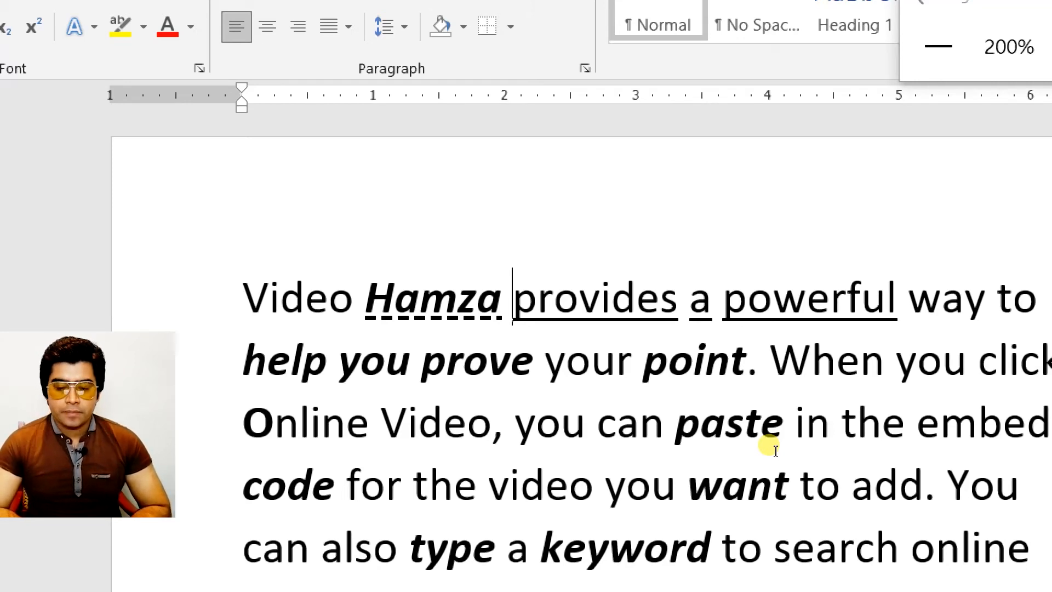
Step: Turn off the screen magnifier and select the dashed-underlined second word of the first line
key("super+Escape")
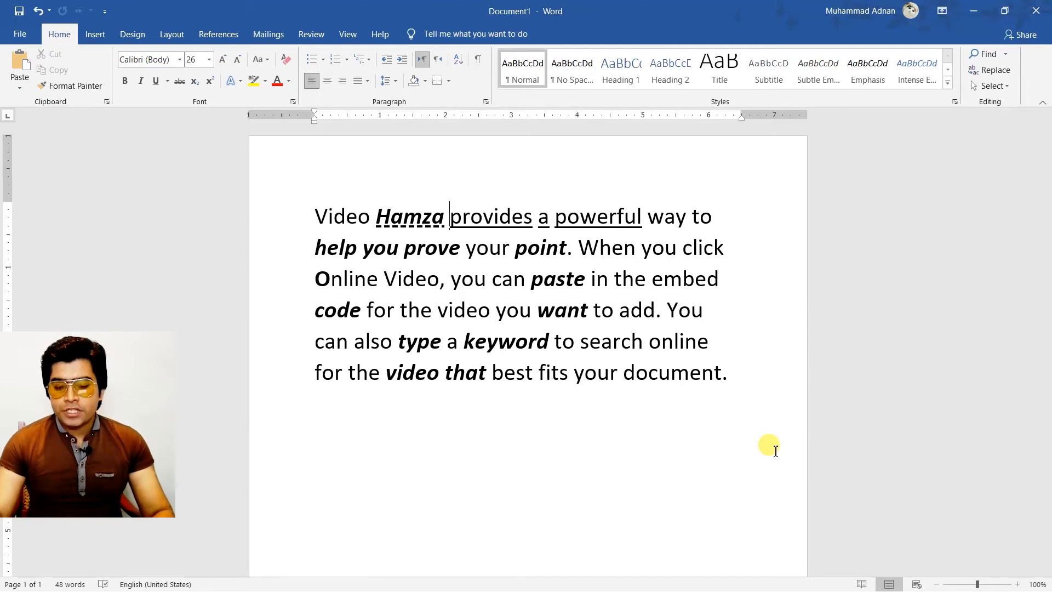
key("Left")
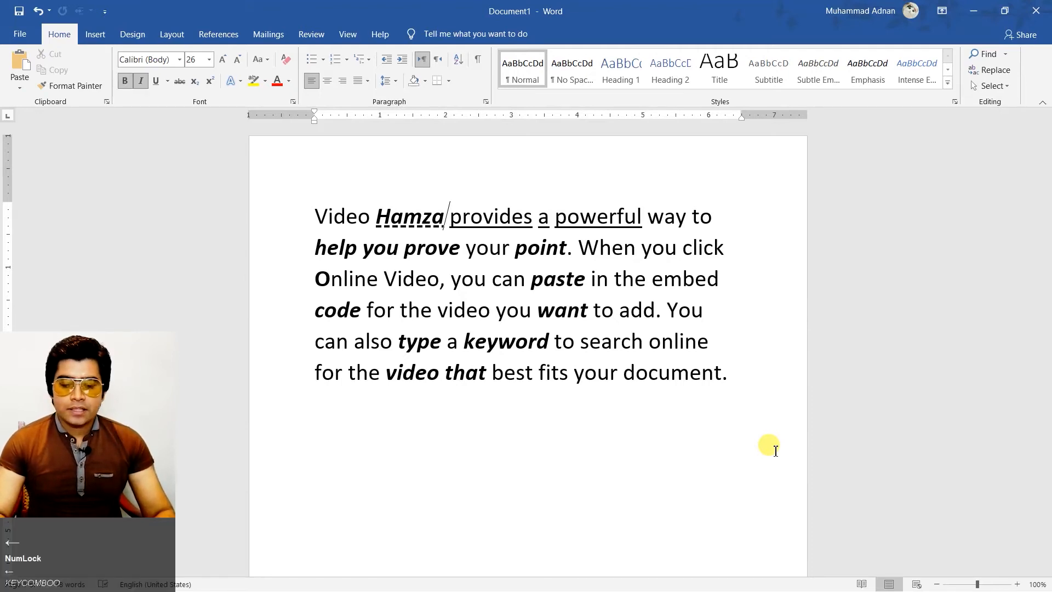
key("ctrl+shift+Left")
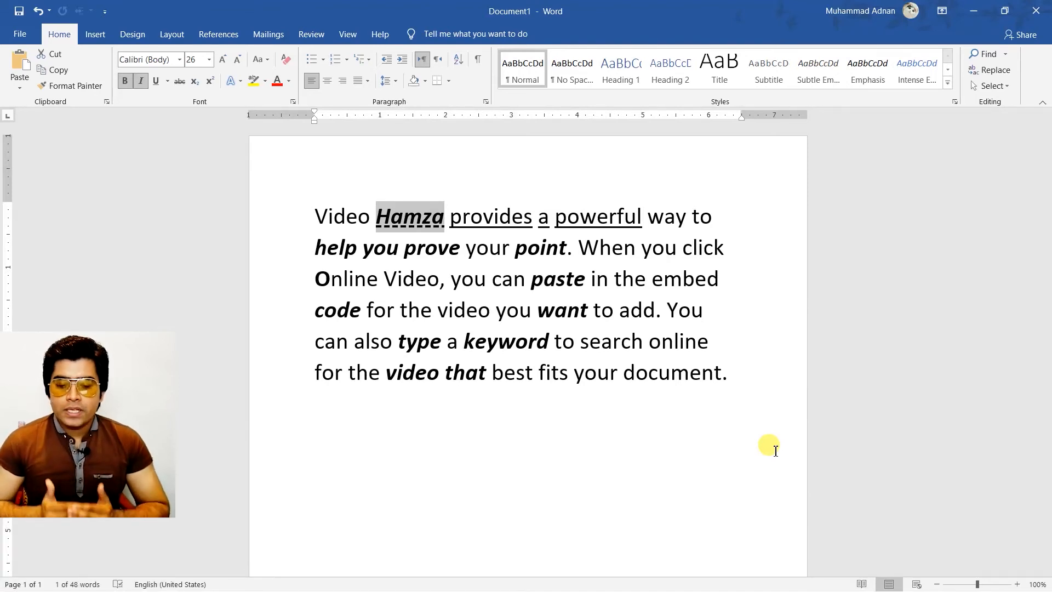
Step: Turn on the screen magnifier and select the dashed-underlined second word of the first line again
key("super")
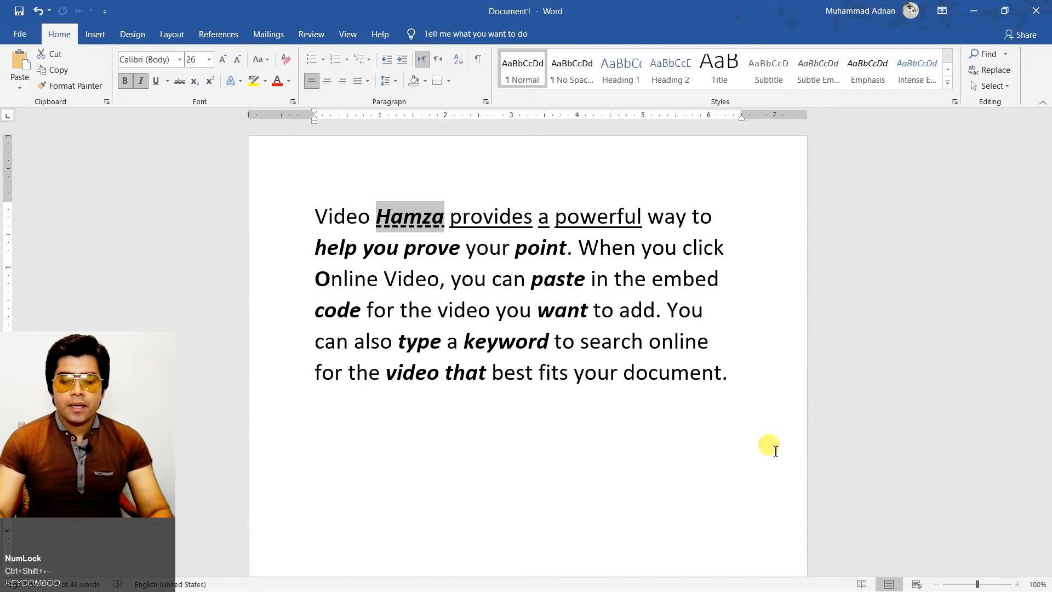
key("super+plus")
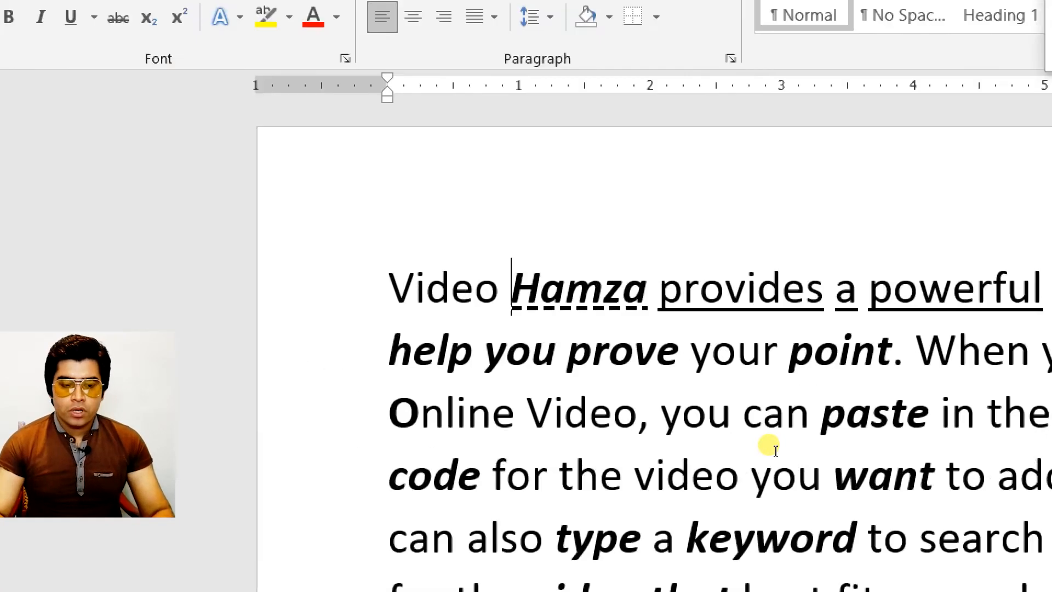
key("ctrl+shift+Right")
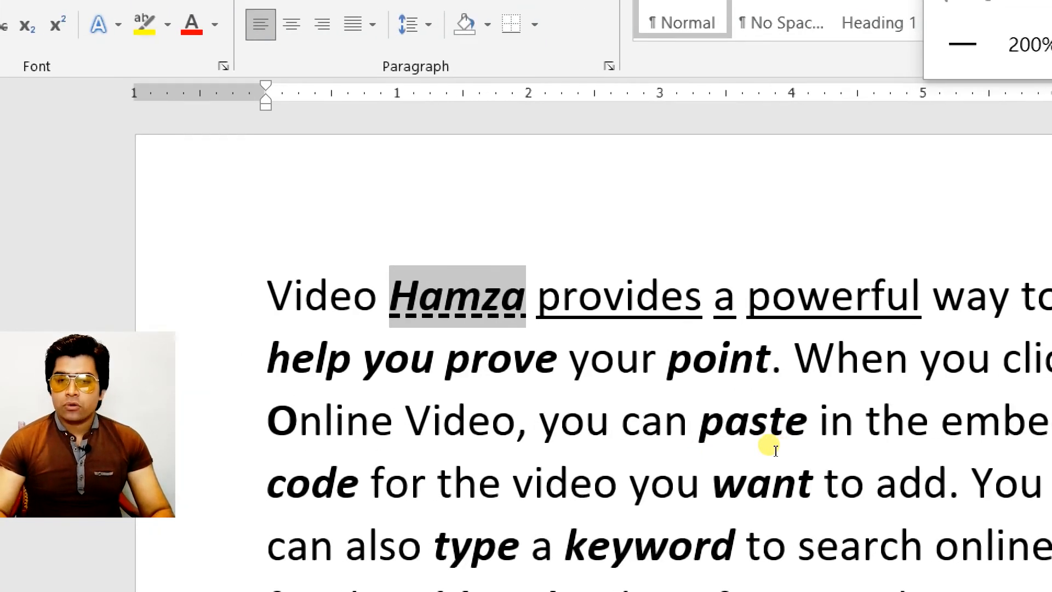
Step: Set the underline color of the selected second word to the dark red standard color
key("alt")
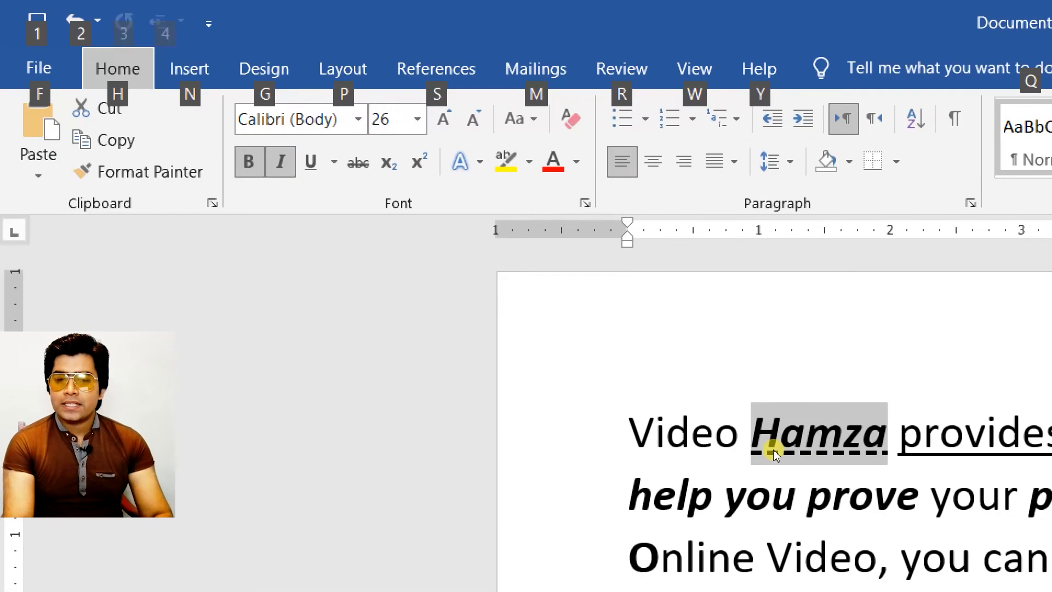
key("h")
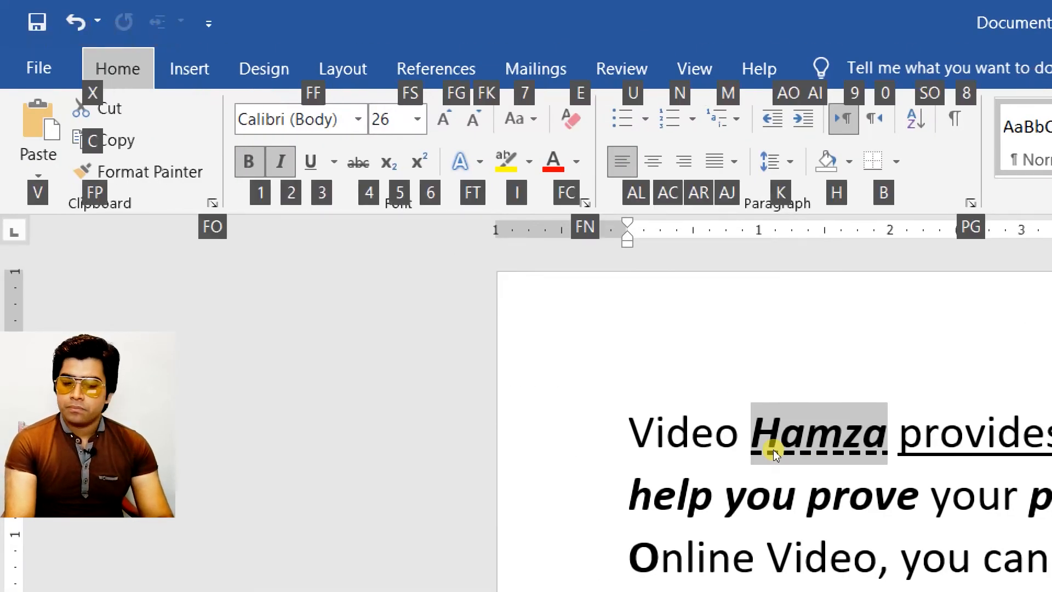
key("3")
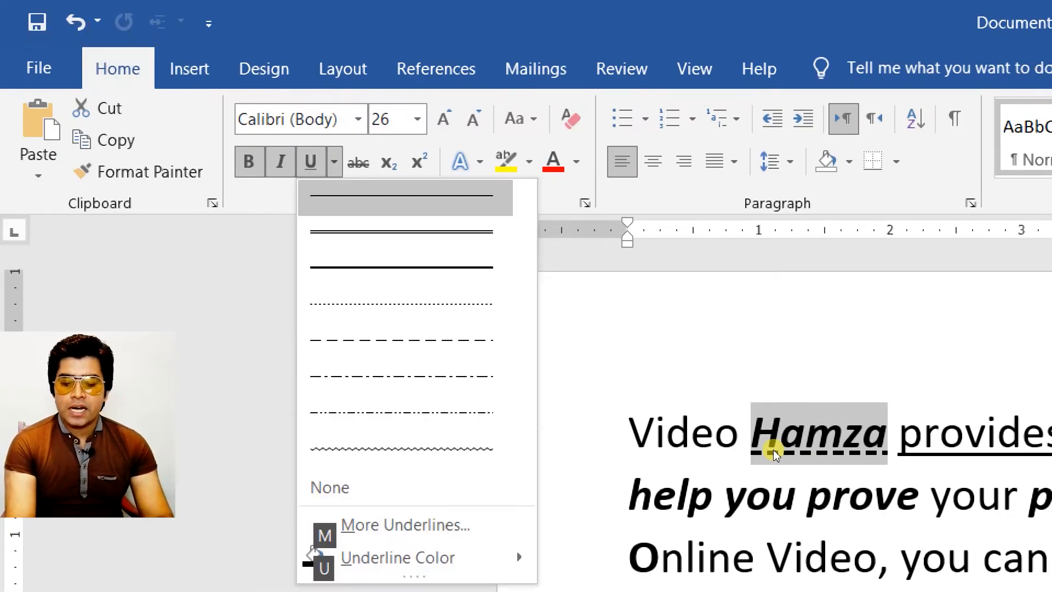
key("u")
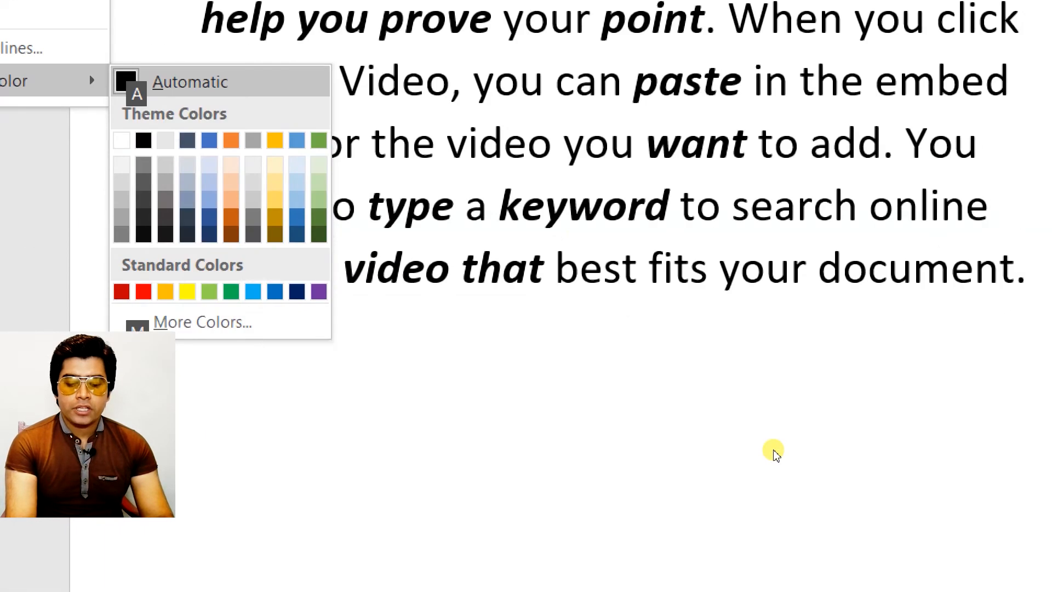
key("Down")
key("Down")
key("Right")
key("Right")
key("Right")
key("Right")
key("Right")
key("Right")
key("Right")
key("Right")
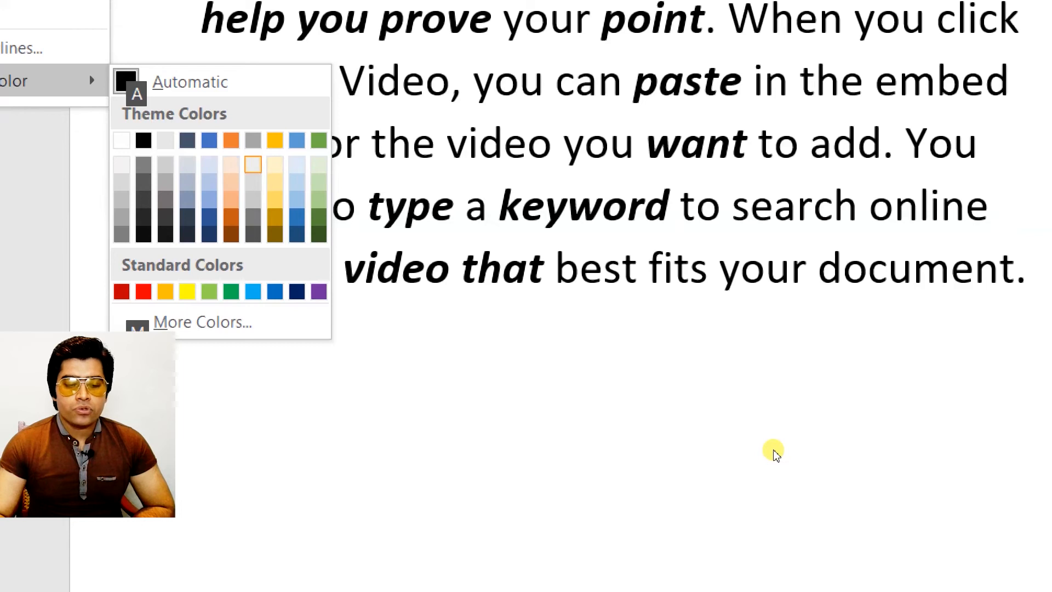
key("Down")
key("Down")
key("Down")
key("Down")
key("Down")
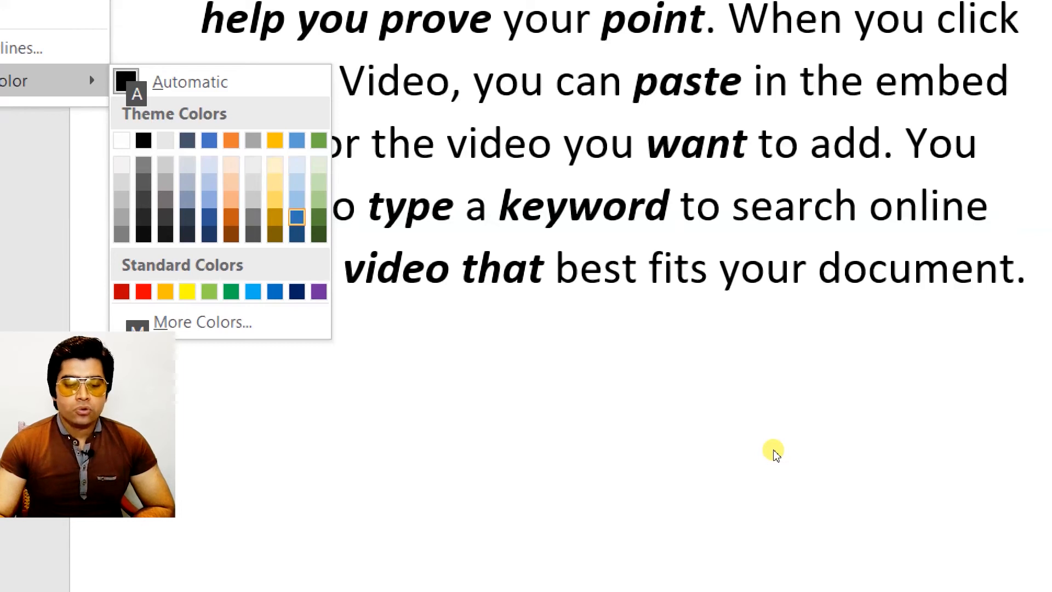
key("Left")
key("Left")
key("Left")
key("Left")
key("Left")
key("Left")
key("Left")
key("Left")
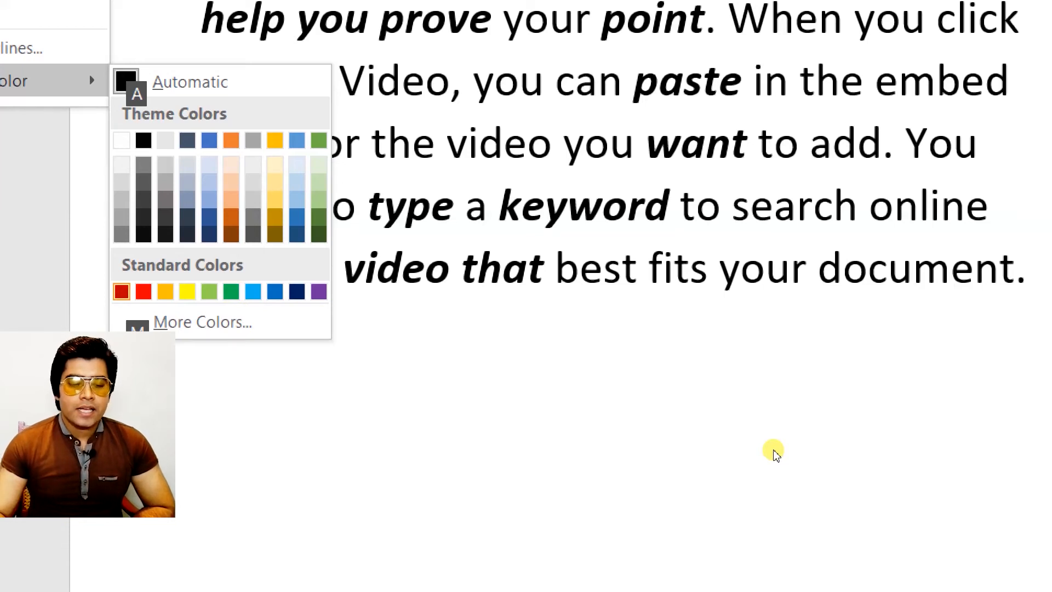
key("Return")
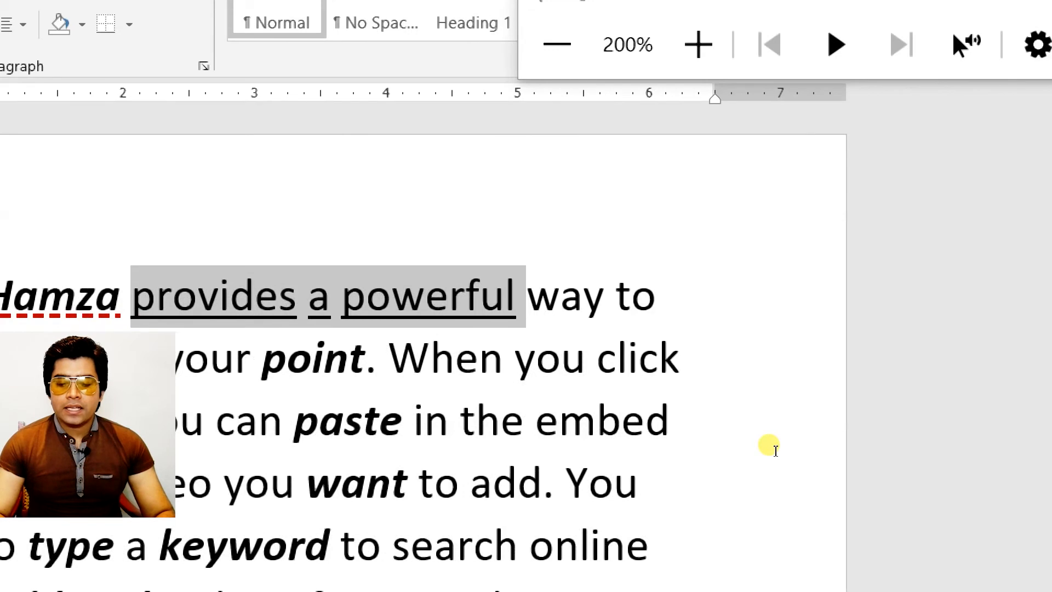
key("alt")
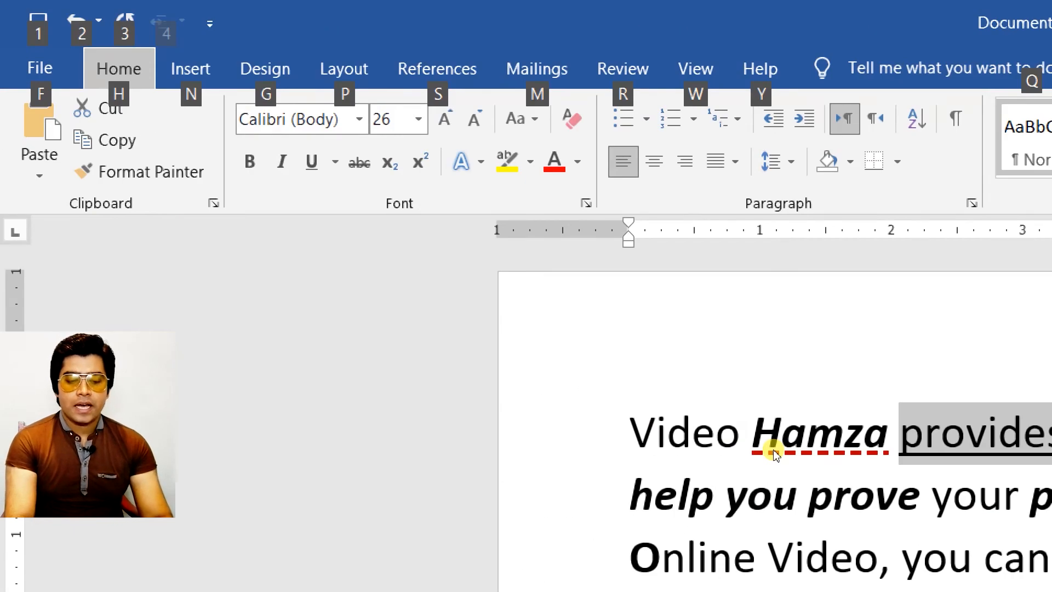
key("h")
key("3")
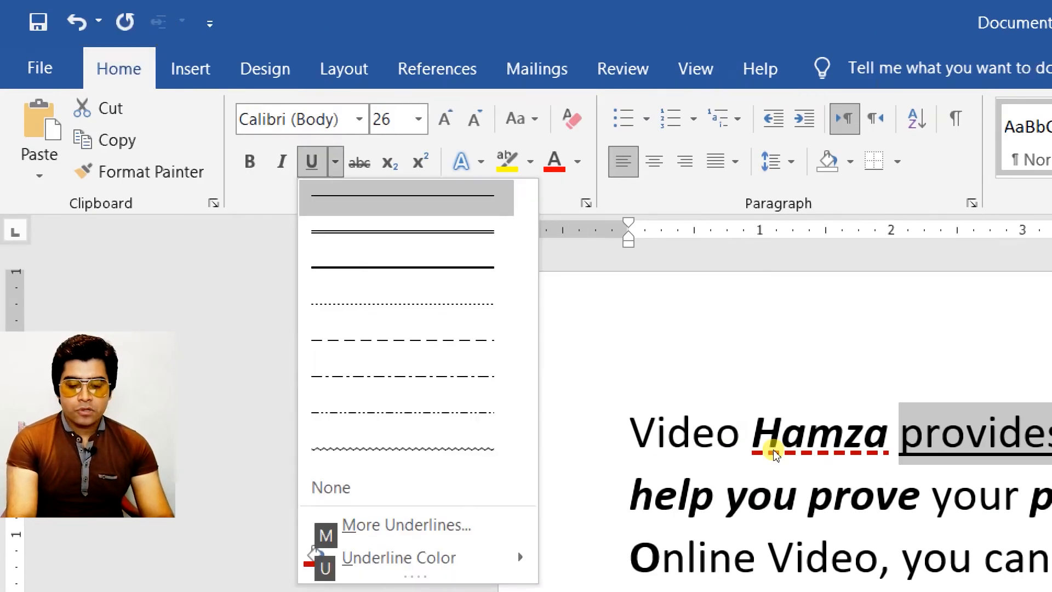
key("u")
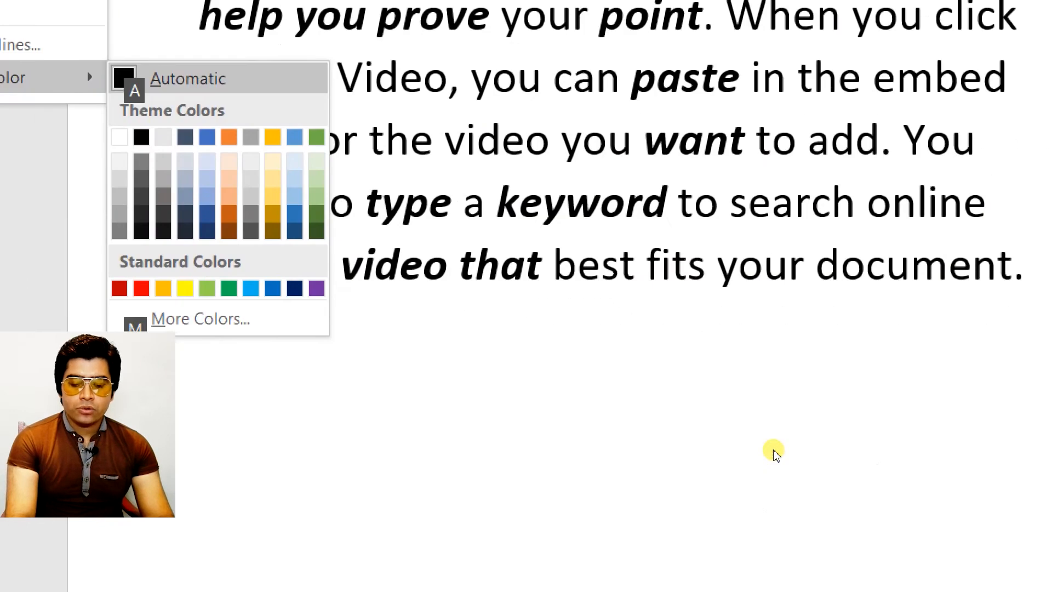
key("a")
key("Escape")
key("Escape")
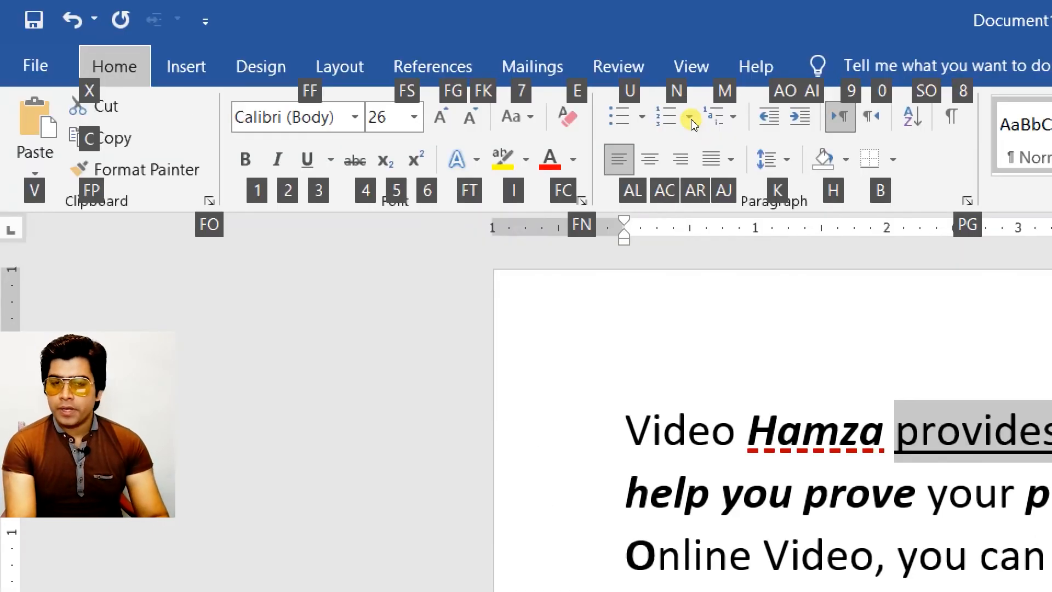
Step: Browse the theme and standard underline colors available for the selected words "provides a powerful"
key("3")
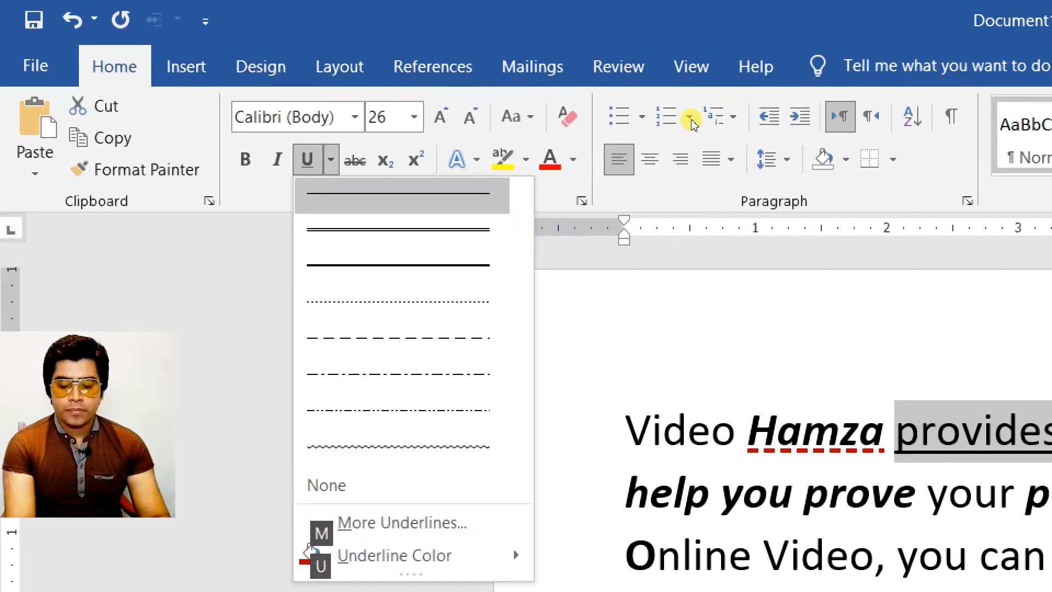
key("u")
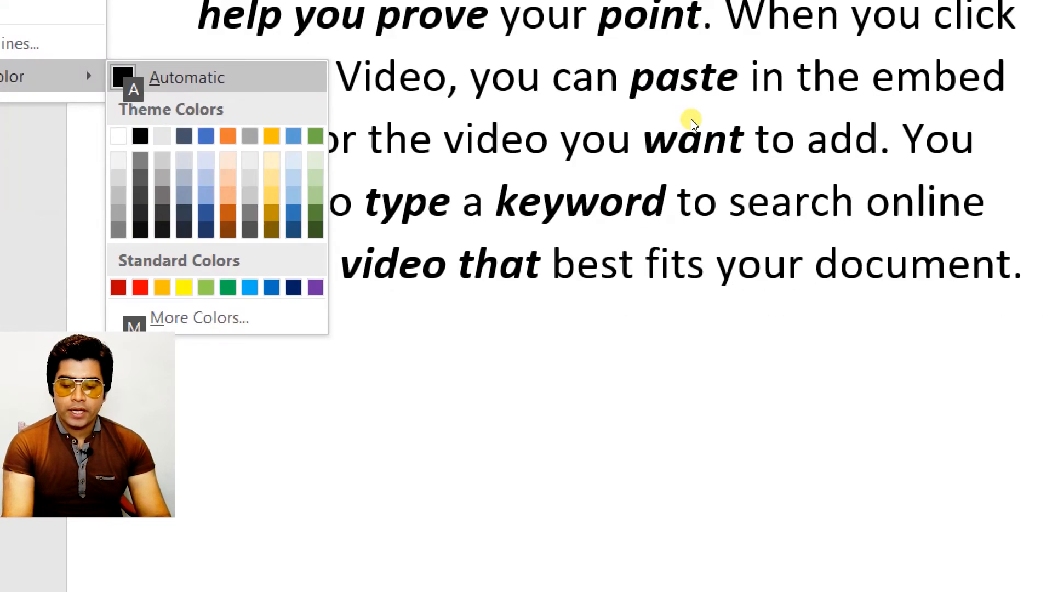
key("Down")
key("Down")
key("Right")
key("Right")
key("Right")
key("Down")
key("Right")
key("Right")
key("Down")
key("Down")
key("Down")
key("Down")
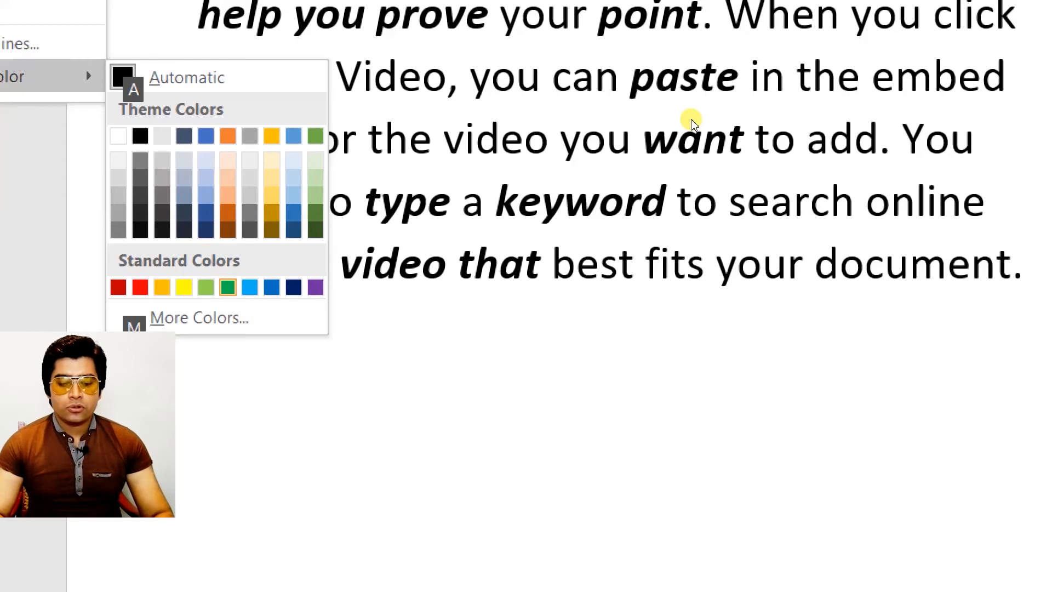
key("Up")
key("Up")
key("Up")
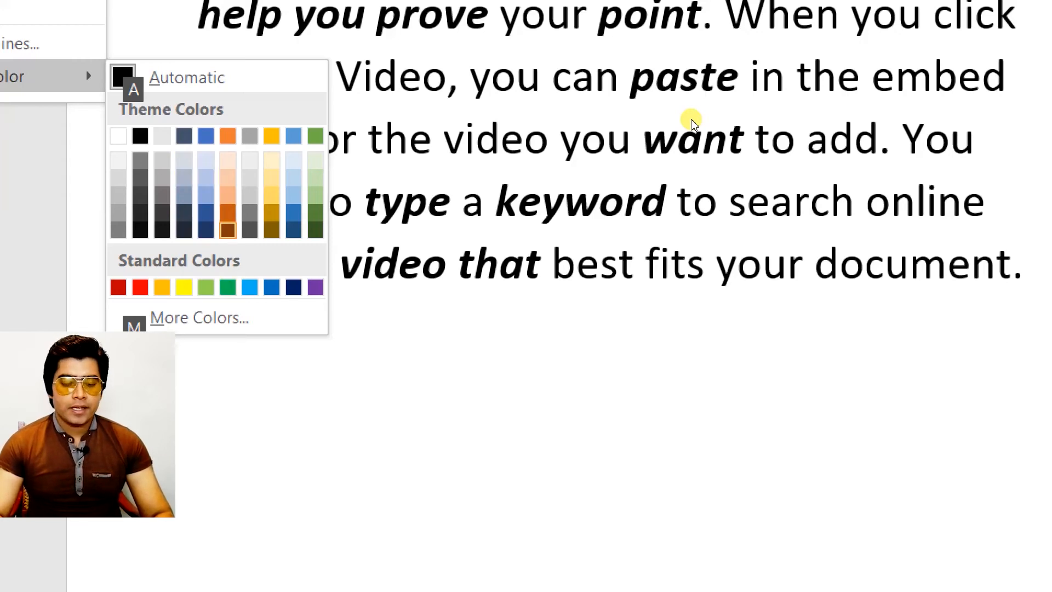
key("Left")
key("Left")
key("Up")
key("Right")
key("Right")
key("Right")
key("Right")
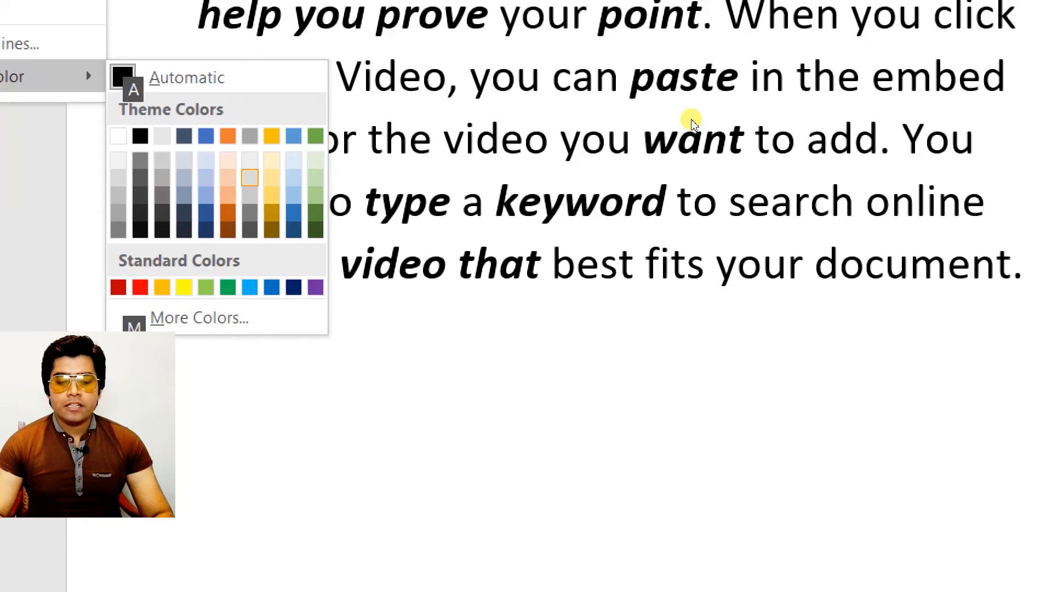
key("Down")
key("Down")
key("Left")
key("Left")
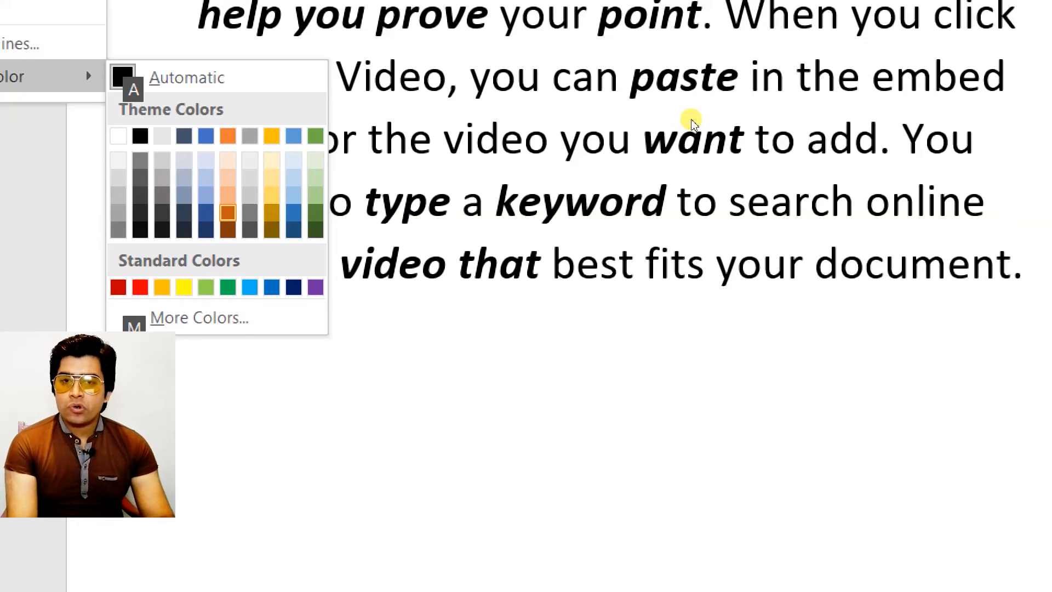
Step: Open the additional underline colors for "provides a powerful" and pick the violet swatch #9900FF in the standard color hexagon
key("m")
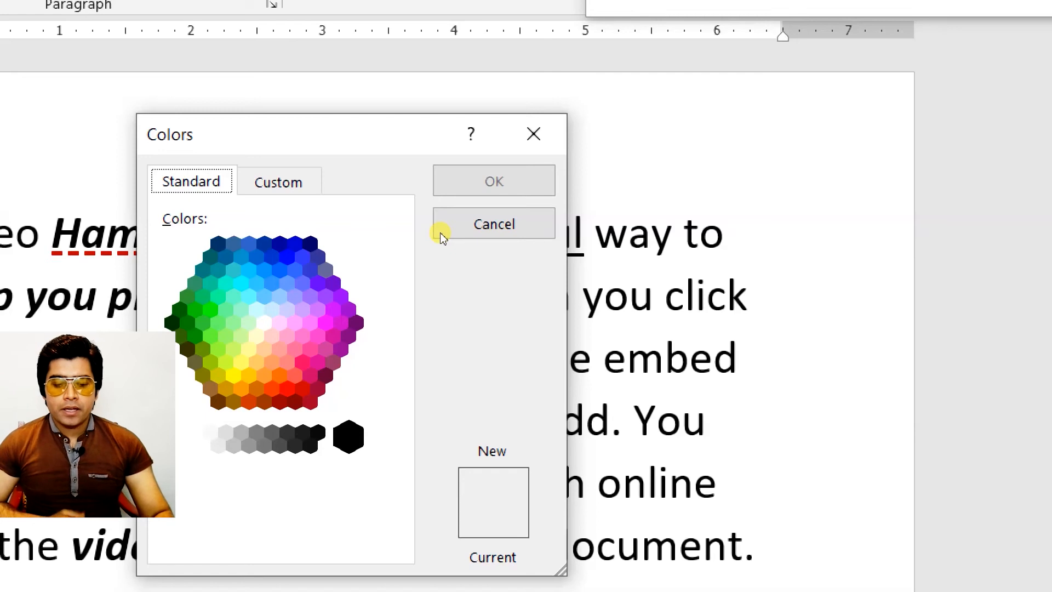
key("Tab")
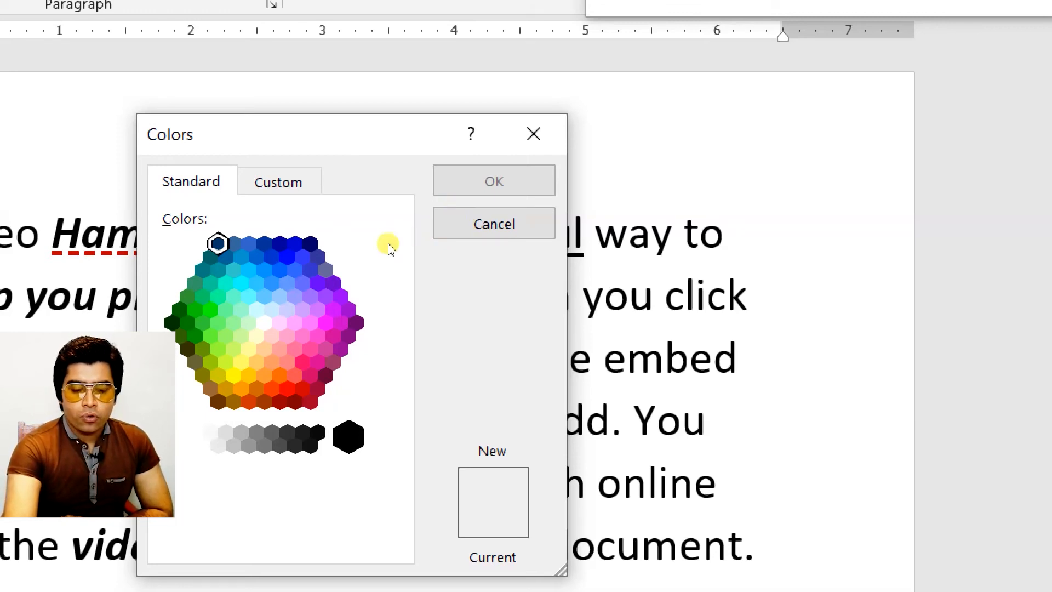
key("Right")
key("Right")
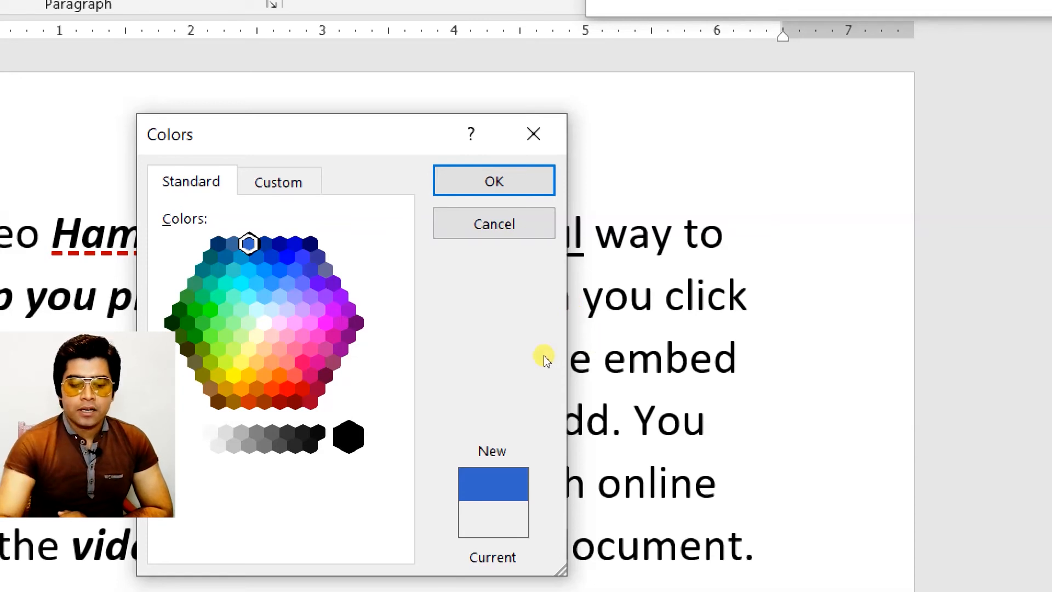
key("Right")
key("Right")
key("Right")
key("Right")
key("Down")
key("Down")
key("Down")
key("Down")
key("Down")
key("Down")
key("Right")
key("Left")
key("Left")
key("Right")
key("Right")
key("Left")
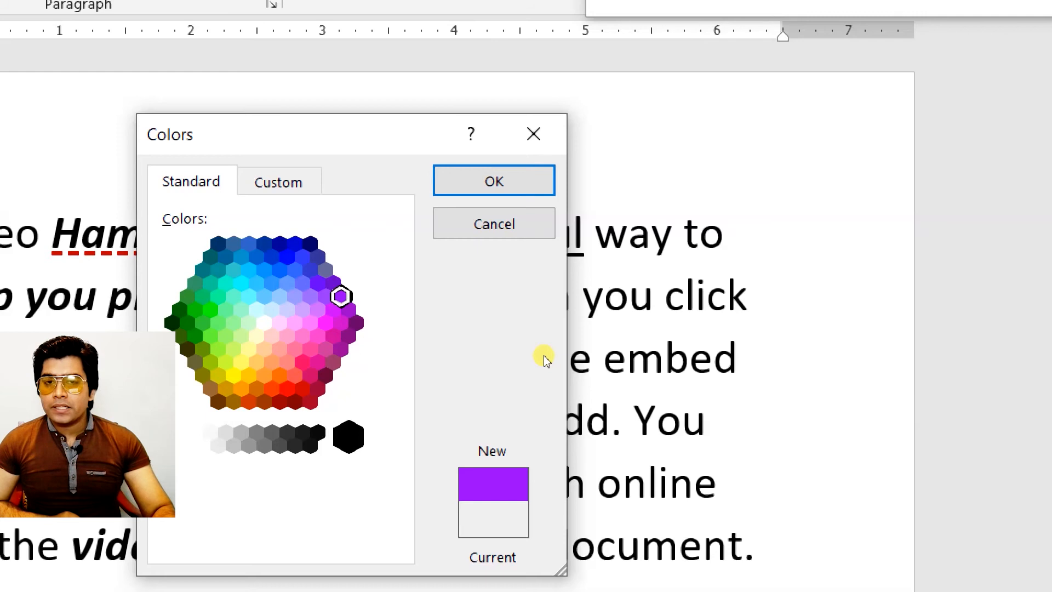
Step: Switch to the custom color spectrum for the underline and move the color to blue #182CE8
key("shift+Tab")
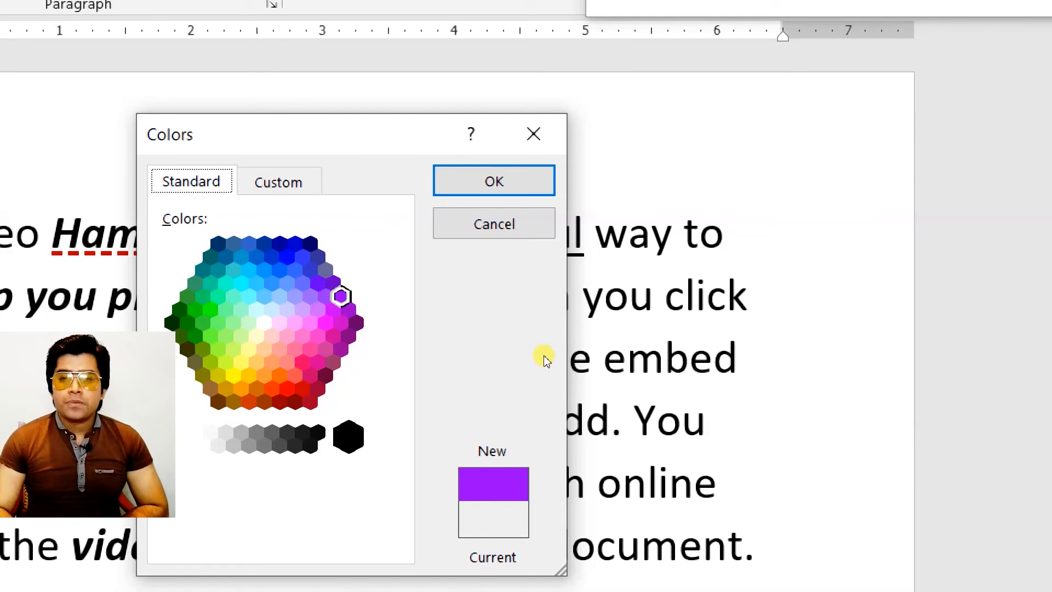
key("Right")
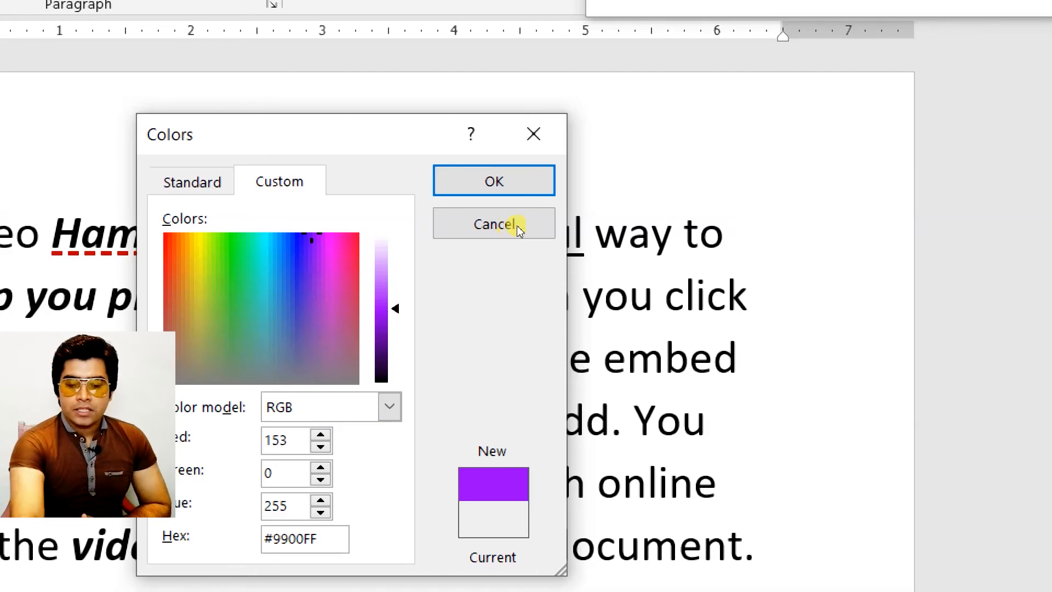
key("Left")
key("Left")
key("Left")
key("Left")
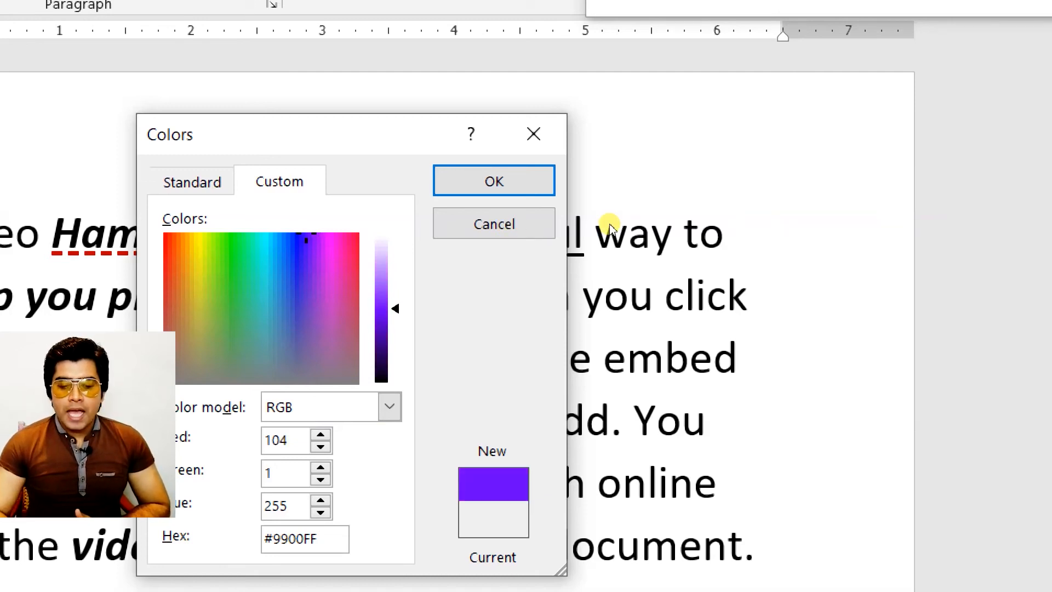
key("Down")
key("Down")
key("Down")
key("Down")
key("Down")
key("Down")
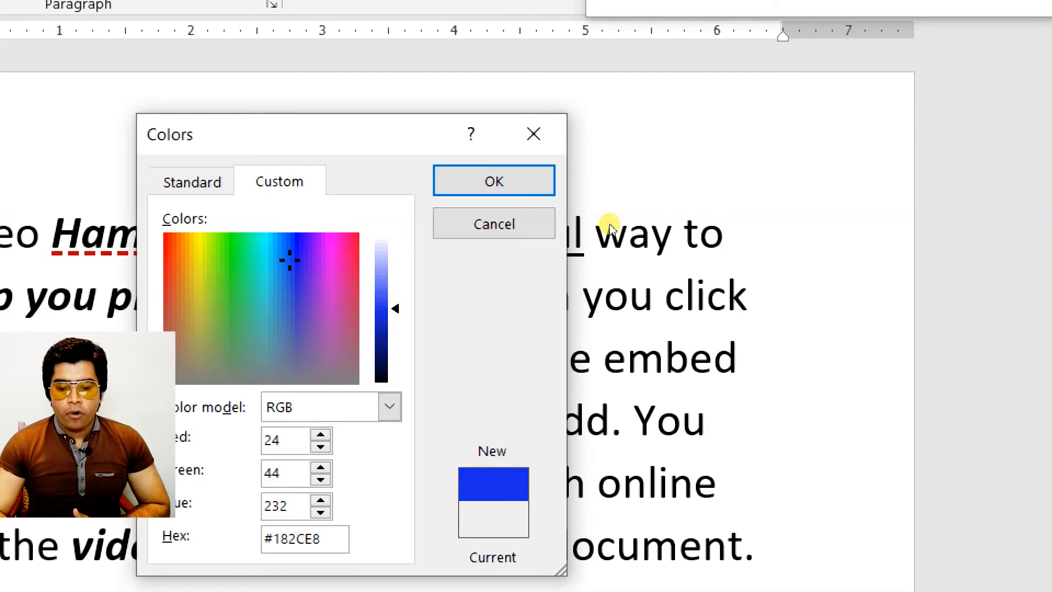
Step: Sweep the custom color across the spectrum at a duller saturation and bring it to the muted blue #3326DA
key("Left")
key("Left")
key("Left")
key("Left")
key("Left")
key("Left")
key("Left")
key("Left")
key("Left")
key("Left")
key("Left")
key("Left")
key("Left")
key("Left")
key("Left")
key("Left")
key("Left")
key("Left")
key("Left")
key("Down")
key("Down")
key("Right")
key("Right")
key("Right")
key("Right")
key("Right")
key("Right")
key("Right")
key("Right")
key("Right")
key("Right")
key("Right")
key("Right")
key("Right")
key("Right")
key("Right")
key("Right")
key("Right")
key("Right")
key("Right")
key("Right")
key("Right")
key("Right")
key("Right")
key("Right")
key("Right")
key("Right")
key("Right")
key("Right")
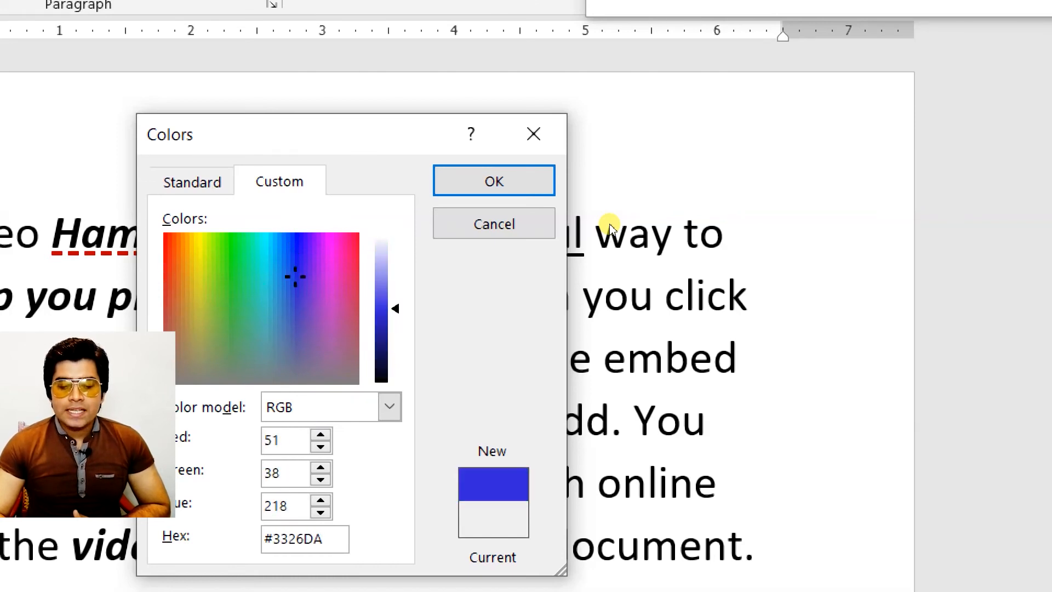
Step: Move the custom underline color to the fully saturated red #FF0101 at the red corner of the spectrum
key("Up")
key("Up")
key("Up")
key("Left")
key("Left")
key("Left")
key("Left")
key("Left")
key("Left")
key("Left")
key("Left")
key("Left")
key("Left")
key("Left")
key("Left")
key("Left")
key("Left")
key("Left")
key("Left")
key("Left")
key("Left")
key("Left")
key("Left")
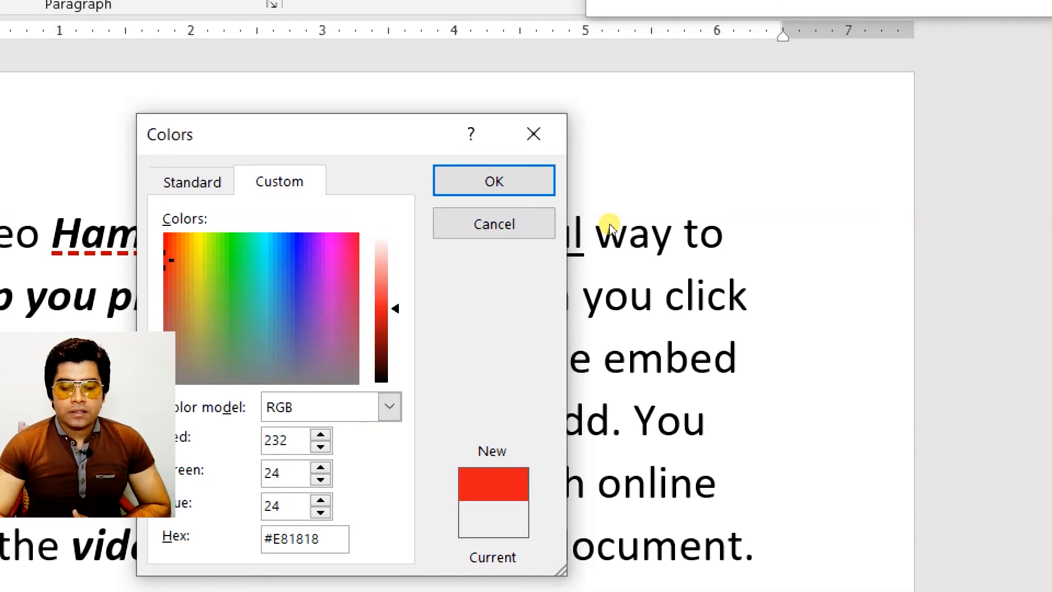
key("Up")
key("Up")
key("Up")
key("Up")
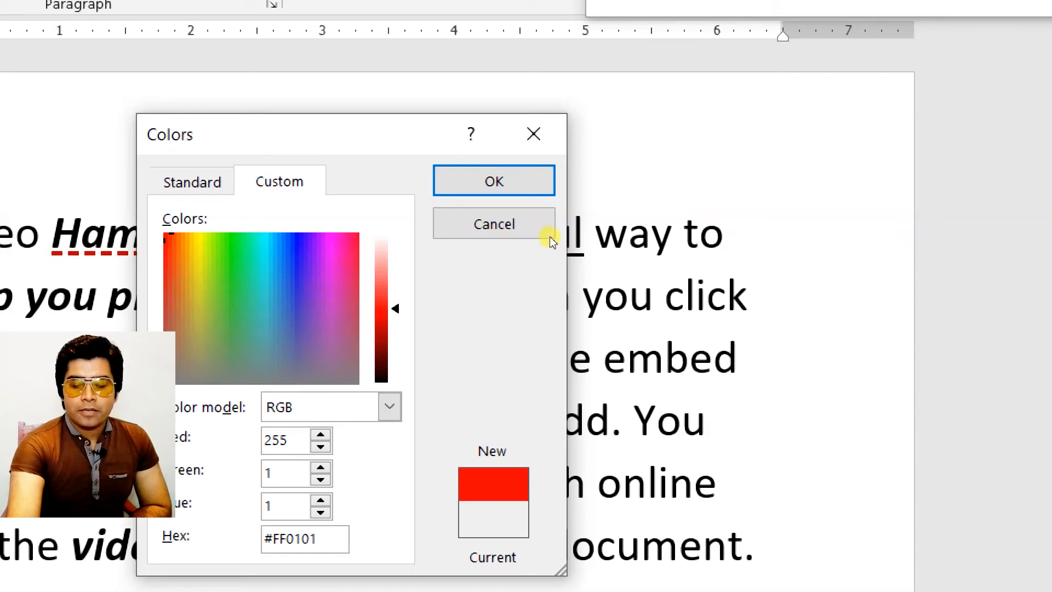
Step: Shift the custom underline color along the spectrum from red to orange #FFB001
key("Right")
key("Right")
key("Right")
key("Right")
key("Right")
key("Right")
key("Right")
key("Right")
key("Right")
key("Right")
key("Right")
key("Right")
key("Right")
key("Right")
key("Right")
key("Right")
key("Right")
key("Right")
key("Right")
key("Right")
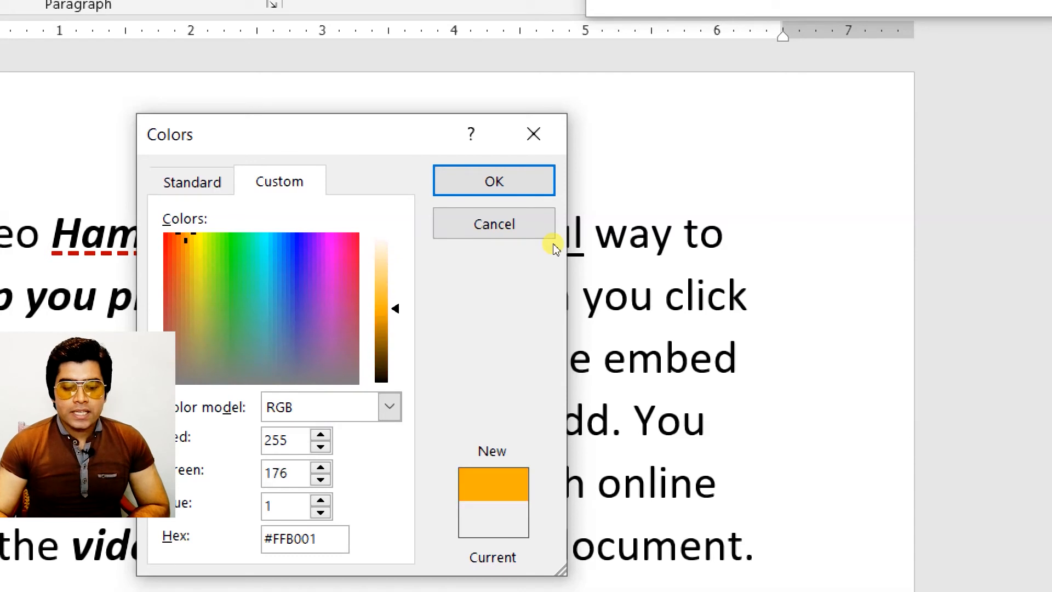
Step: Shift the custom underline color further along the spectrum to bright green #25FF01
key("Right")
key("Right")
key("Right")
key("Right")
key("Right")
key("Right")
key("Right")
key("Right")
key("Right")
key("Right")
key("Right")
key("Right")
key("Right")
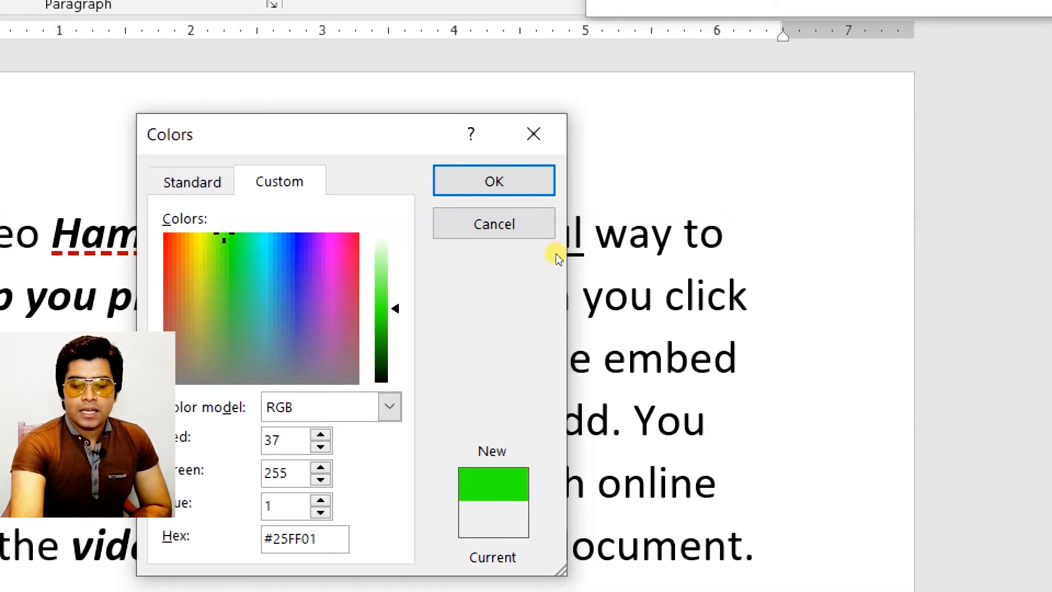
Step: Move the custom color a little past green and bring it back to red #FF0101
key("Right")
key("Right")
key("Right")
key("Right")
key("Right")
key("Right")
key("Right")
key("Left")
key("Left")
key("Left")
key("Left")
key("Left")
key("Left")
key("Left")
key("Left")
key("Left")
key("Left")
key("Left")
key("Left")
key("Left")
key("Left")
key("Left")
key("Left")
key("Left")
key("Left")
key("Left")
key("Left")
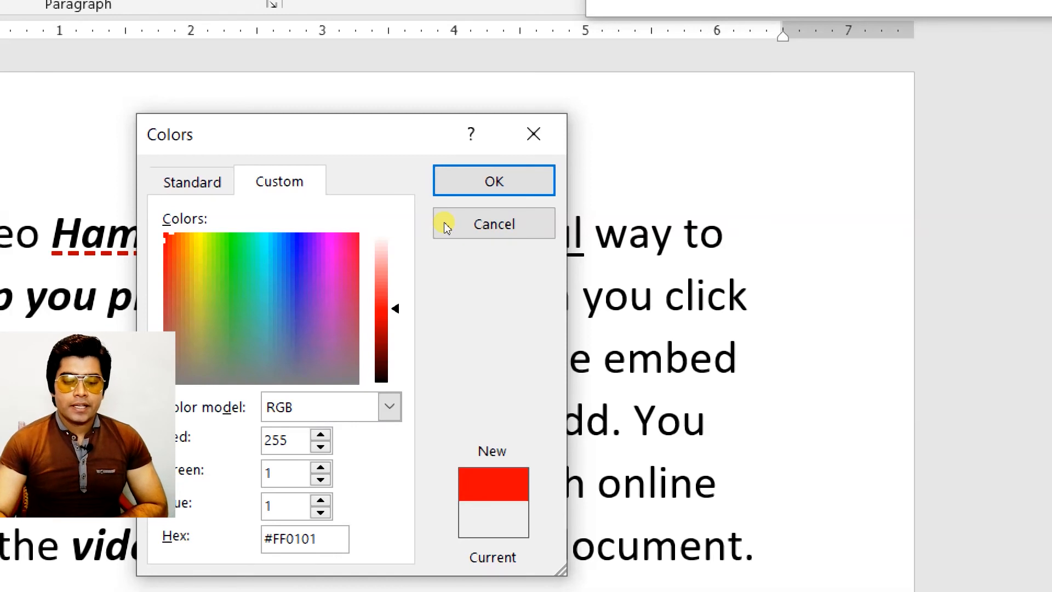
Step: Raise the luminance of the custom underline color to the lighter red #FF4F4F
key("Up")
key("Up")
key("Up")
key("Up")
key("Up")
key("Up")
key("Up")
key("Up")
key("Up")
key("Up")
key("Up")
key("Up")
key("Up")
key("Up")
key("Up")
key("Up")
key("Up")
key("Up")
key("Up")
key("Up")
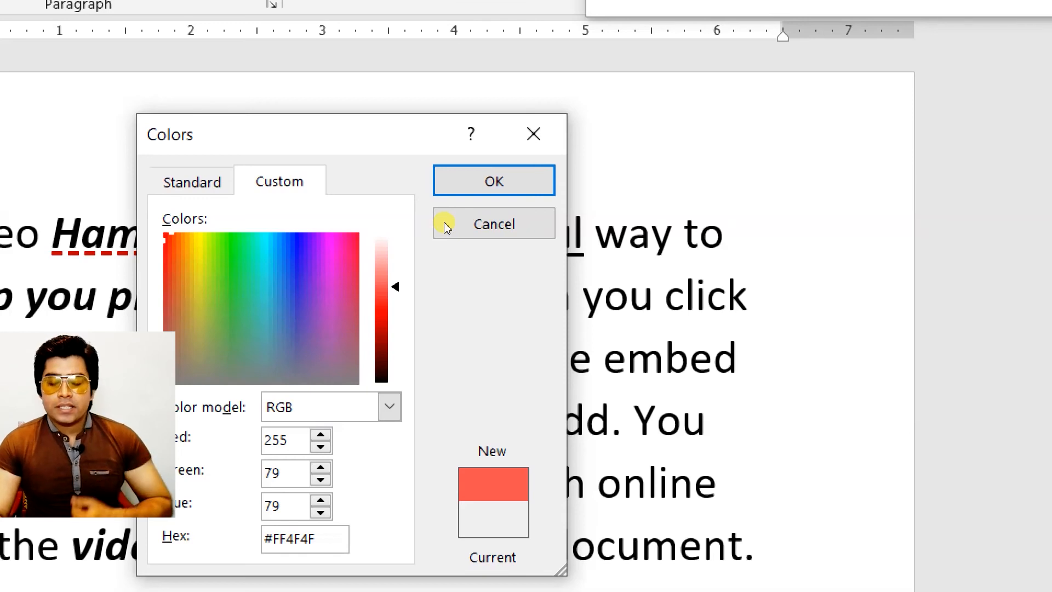
Step: Lower the custom color's luminance back to pure red #FF0101
key("Down")
key("Down")
key("Down")
key("Down")
key("Down")
key("Down")
key("Down")
key("Down")
key("Down")
key("Down")
key("Down")
key("Down")
key("Down")
key("Down")
key("Down")
key("Down")
key("Down")
key("Down")
key("Down")
key("Down")
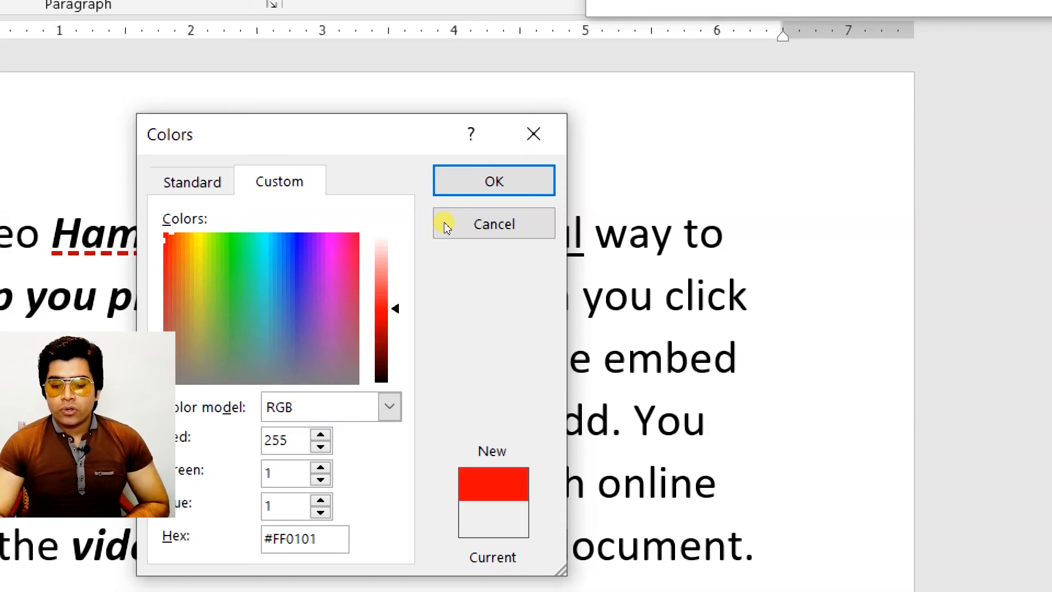
Step: Darken the custom underline color with the luminance slider to dark red #8E0000
key("Down")
key("Down")
key("Down")
key("Down")
key("Down")
key("Down")
key("Down")
key("Down")
key("Down")
key("Down")
key("Down")
key("Down")
key("Down")
key("Down")
key("Down")
key("Down")
key("Down")
key("Down")
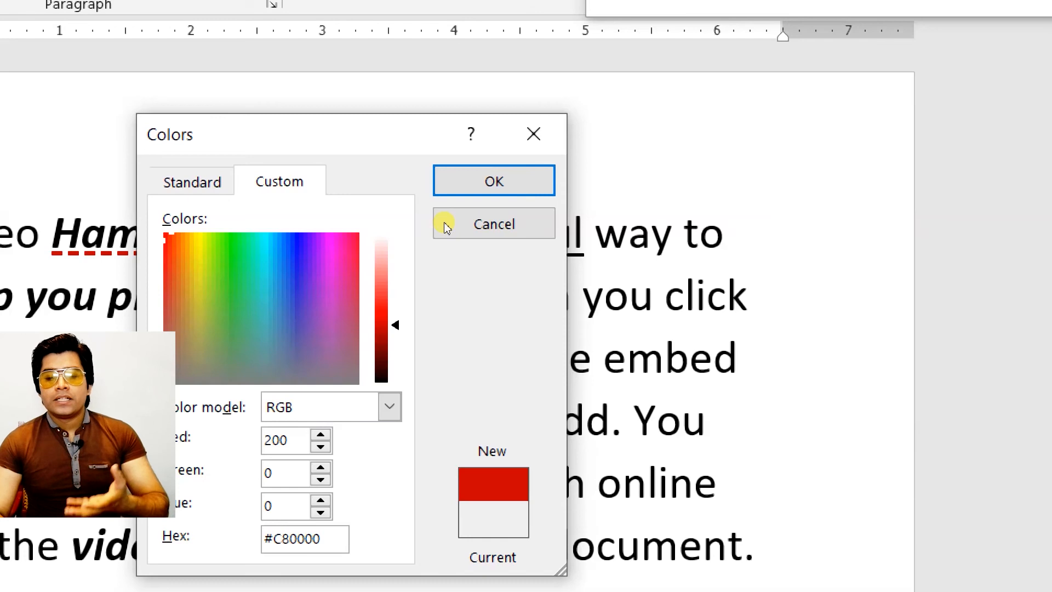
key("Down")
key("Down")
key("Down")
key("Down")
key("Down")
key("Down")
key("Down")
key("Down")
key("Down")
key("Down")
key("Down")
key("Down")
key("Down")
key("Down")
key("Down")
key("Down")
key("Down")
key("Down")
key("Down")
key("Down")
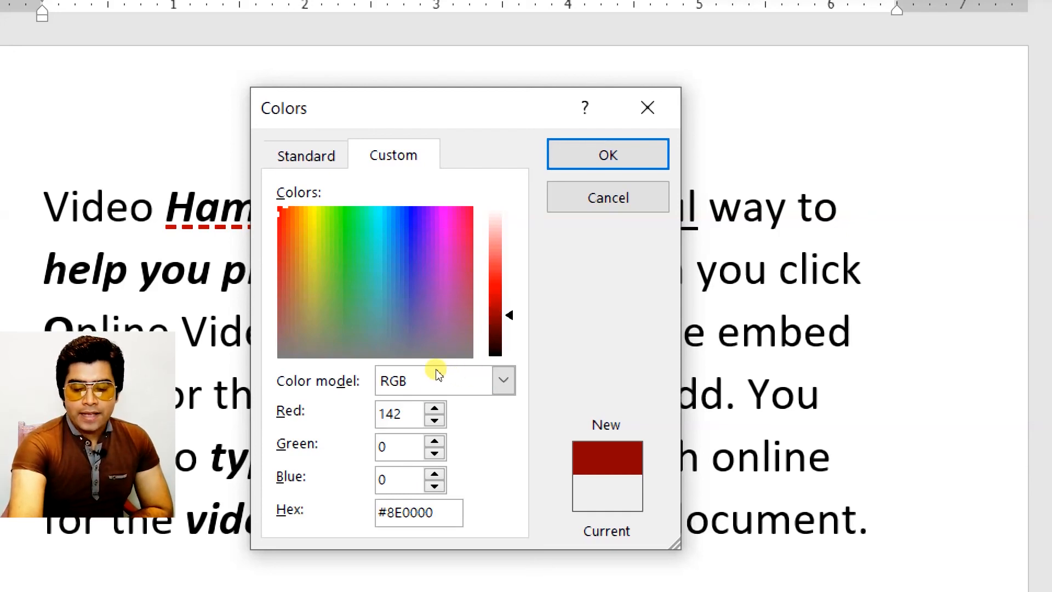
Step: Select the whole hex value #8E0000 and apply this custom color to the underline of "provides a powerful"
left_click(445, 513)
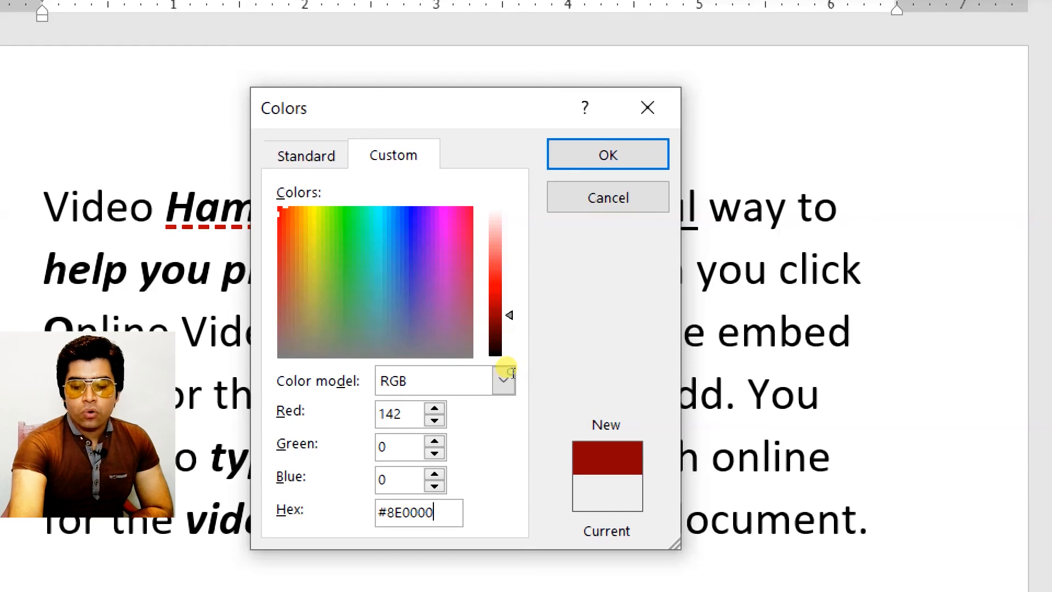
key("ctrl+a")
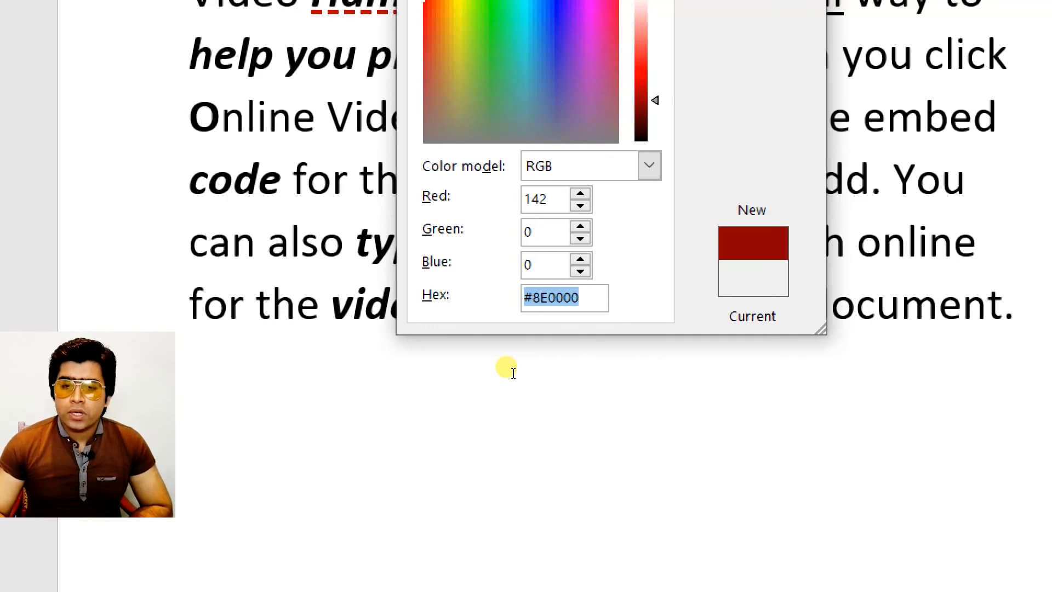
key("Return")
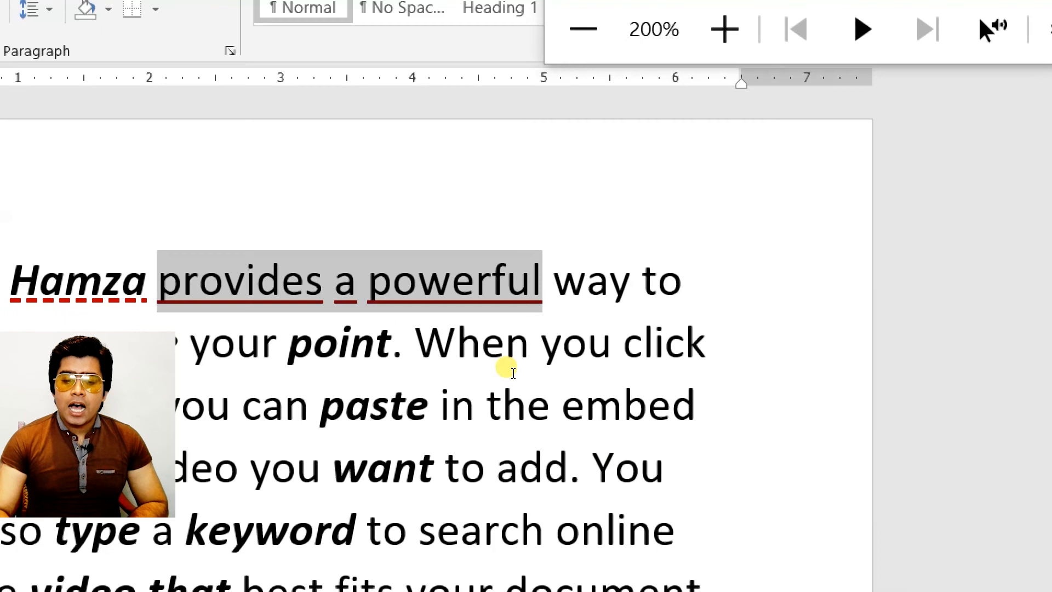
Step: Select the words "you click" in the second line and open the underline color choices for them
left_click(512, 372)
key("ctrl+shift+Right")
key("ctrl+shift+Right")
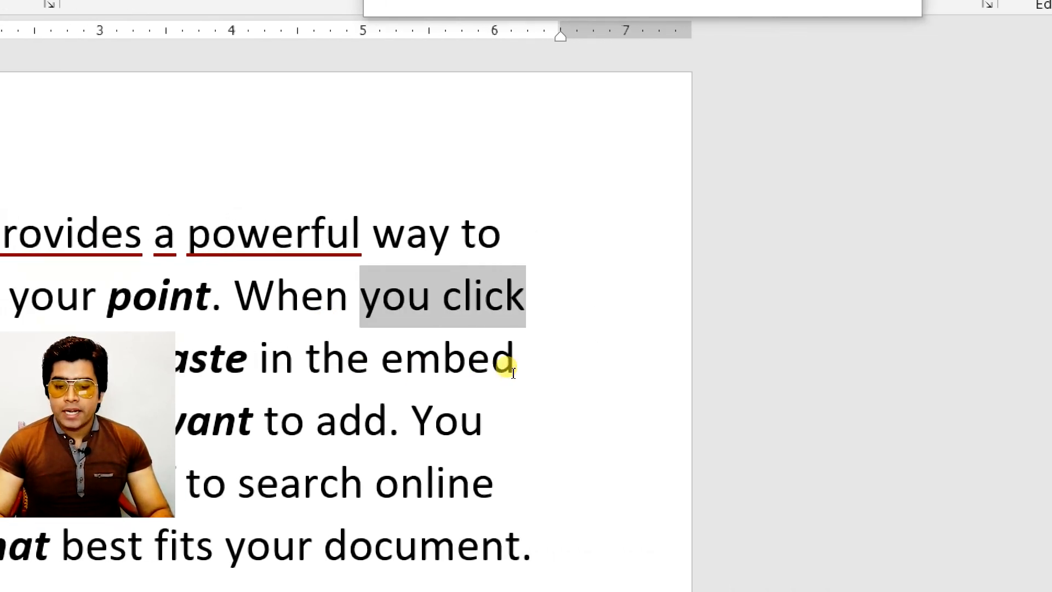
key("alt")
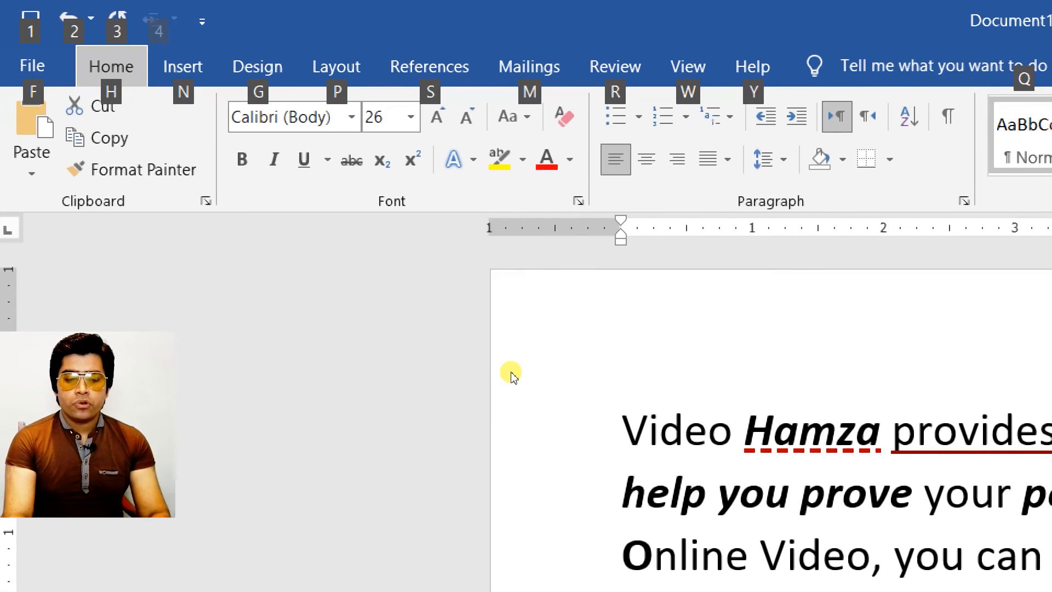
key("h")
key("3")
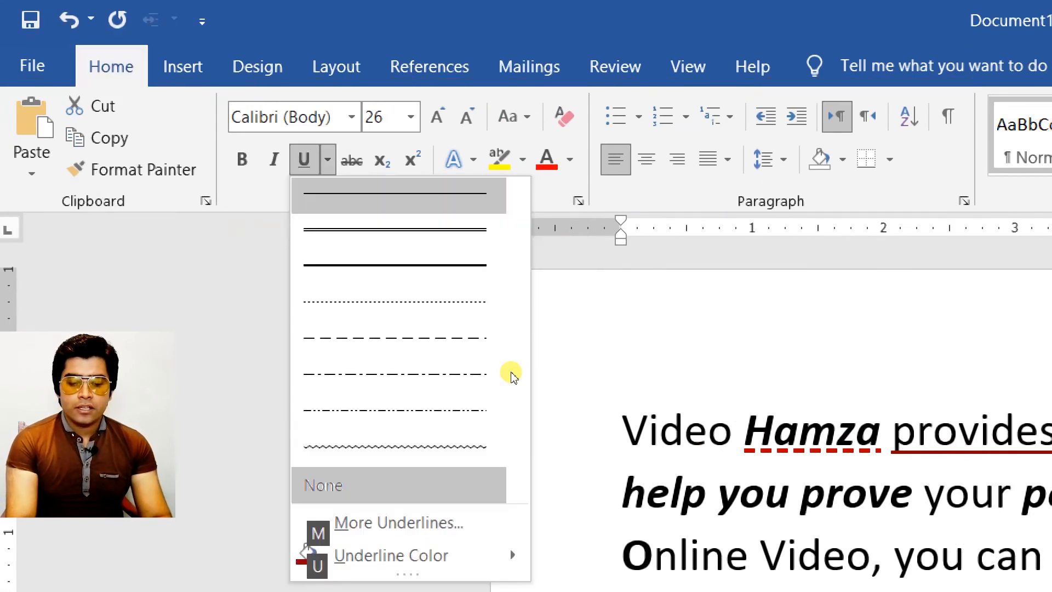
key("u")
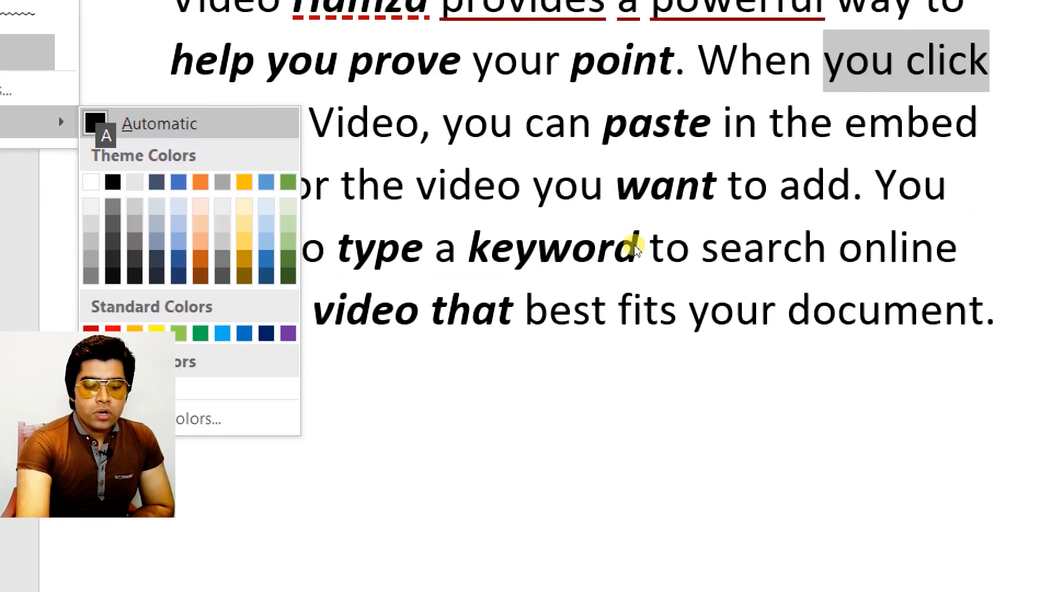
Step: Preview theme colors for the underline of "you click", moving through the black column to the first darker shade of light gray
key("Down")
key("Right")
key("Down")
key("Down")
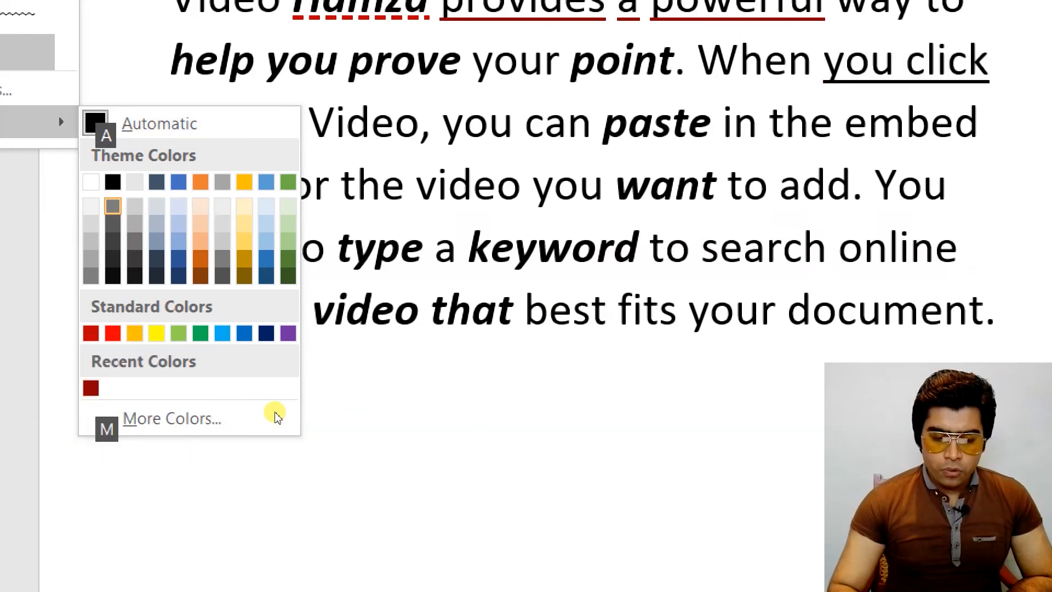
key("Up")
key("Up")
key("Right")
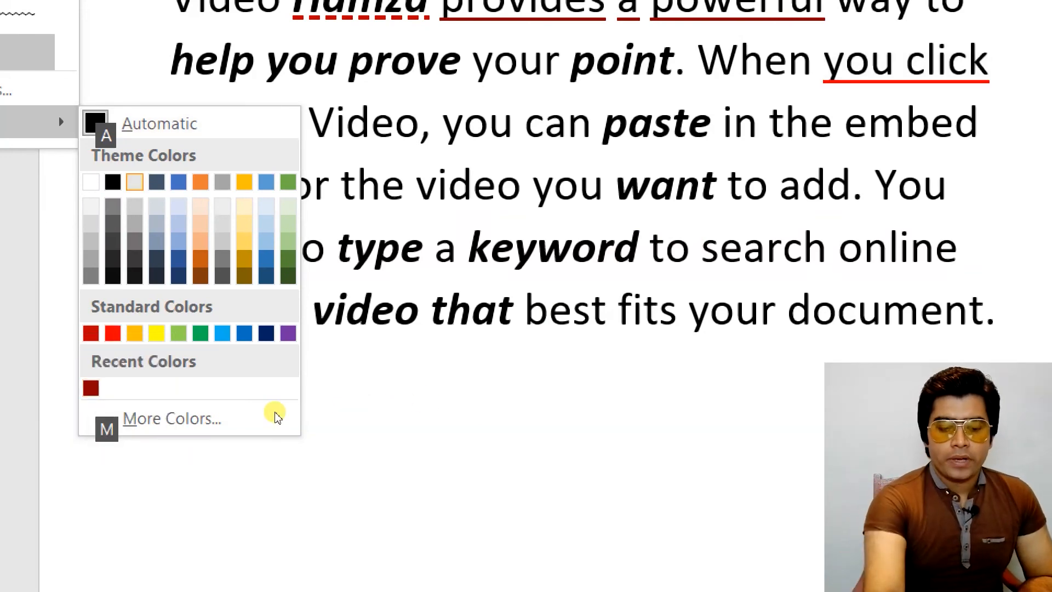
key("Down")
key("Down")
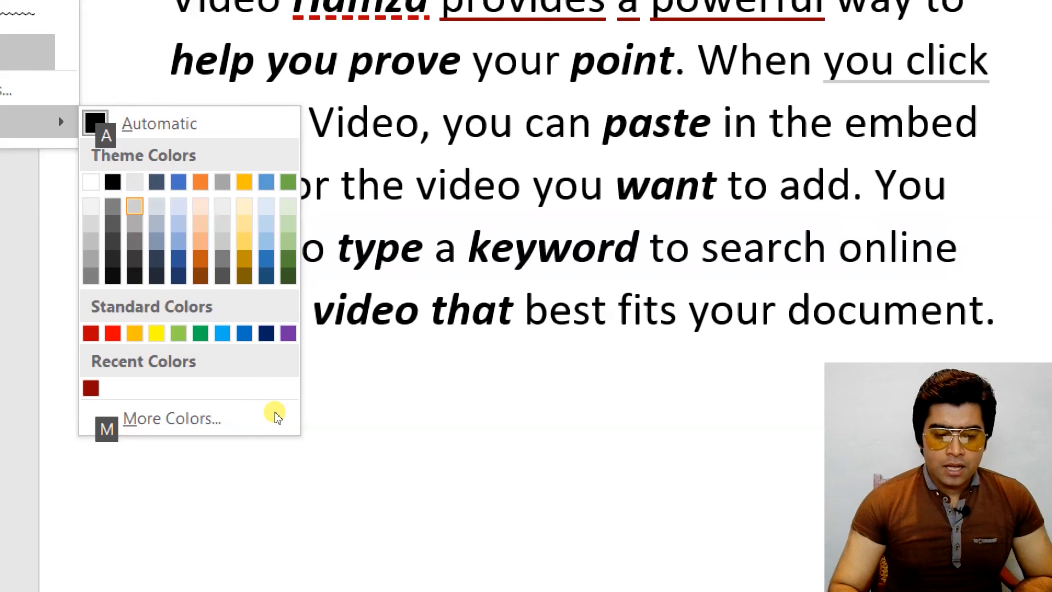